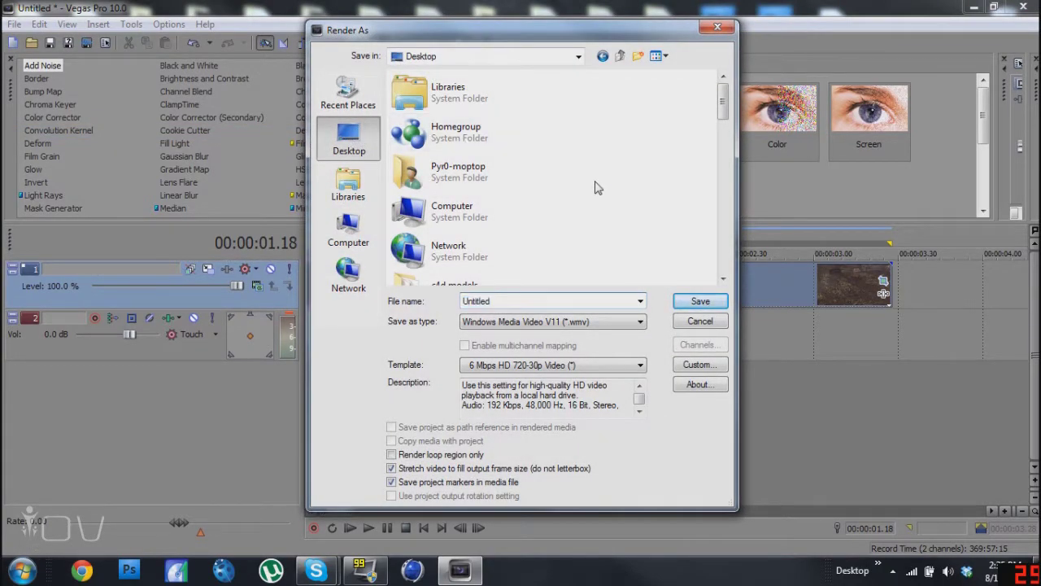
Create a new folder named tutorial on the desktop and open it as the render destination.
right_click(657, 259)
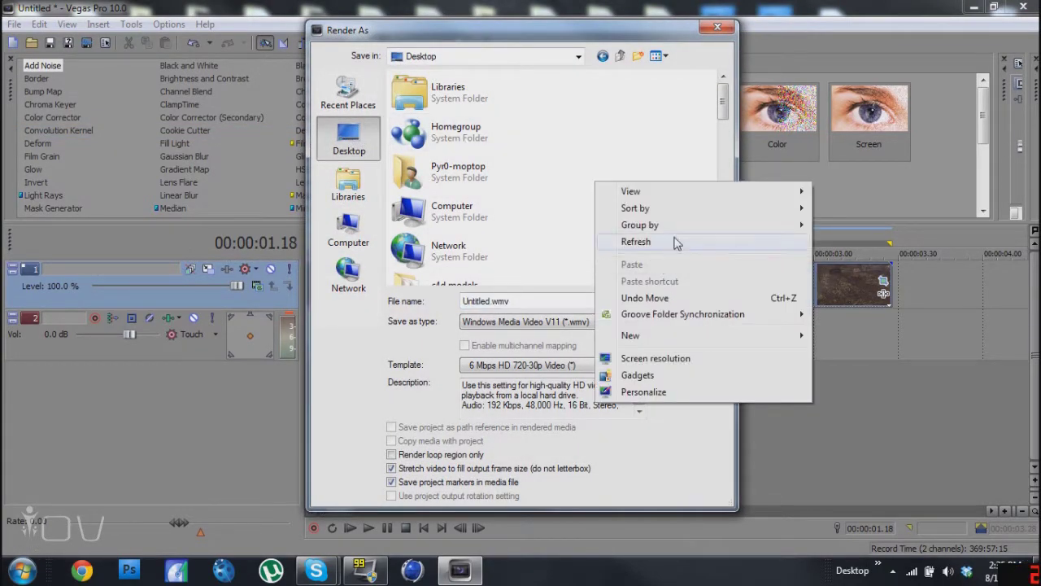
mouse_move(650, 336)
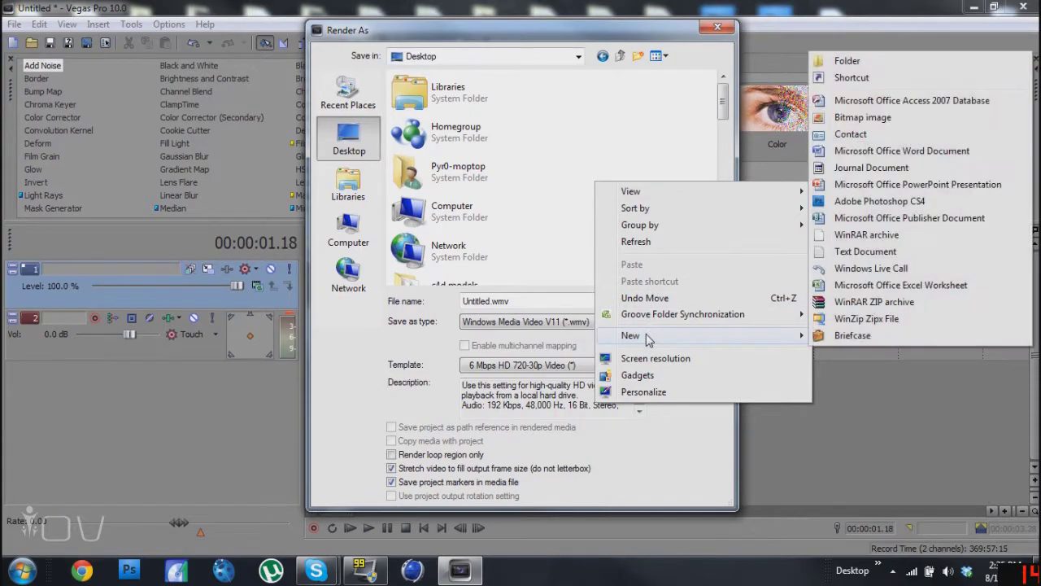
click(849, 60)
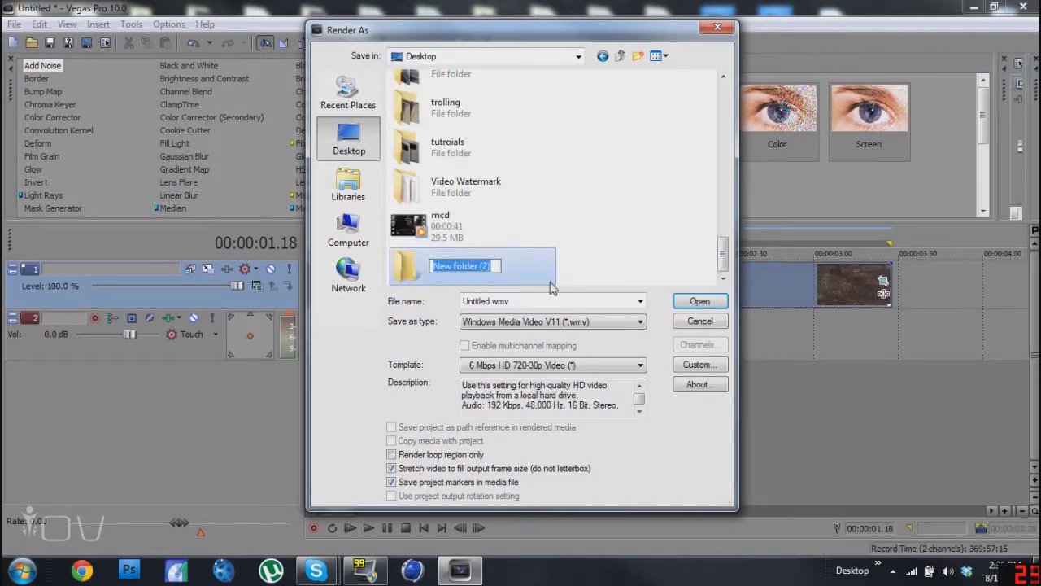
text(tutorial)
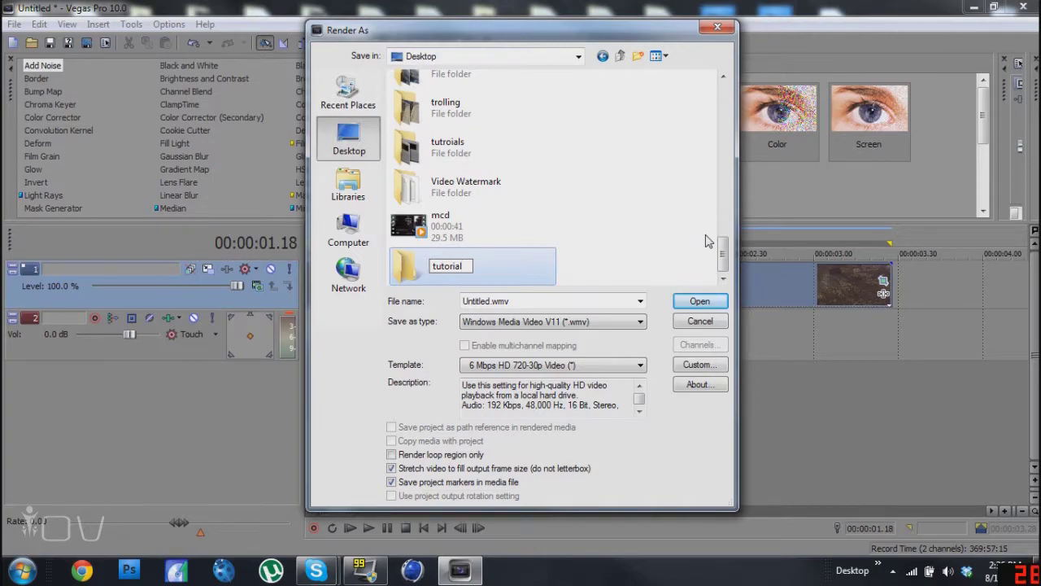
click(489, 262)
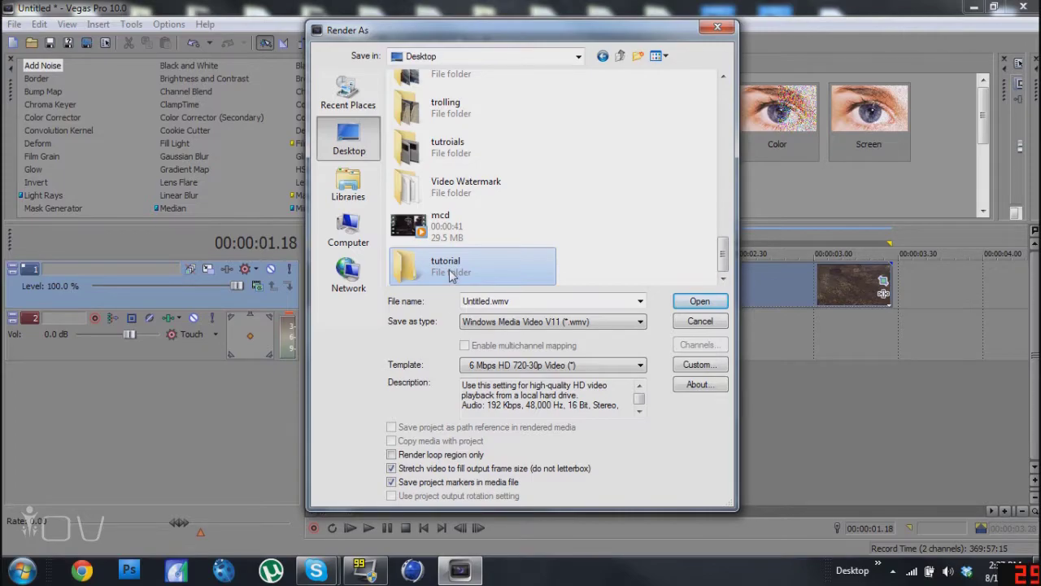
double_click(516, 271)
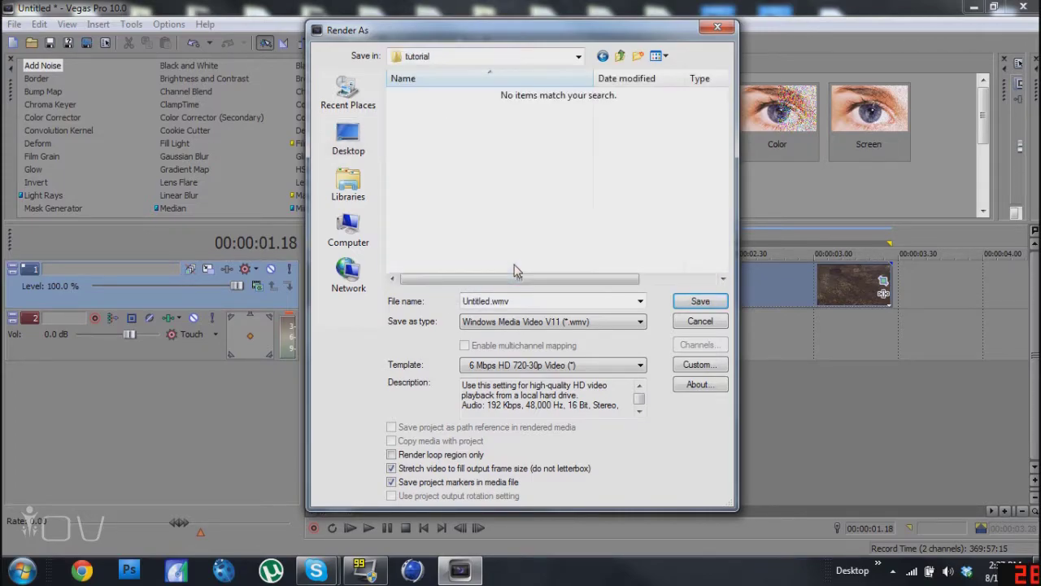
Set the render format to Image Sequence with the PNG template and start rendering into the tutorial folder.
click(479, 326)
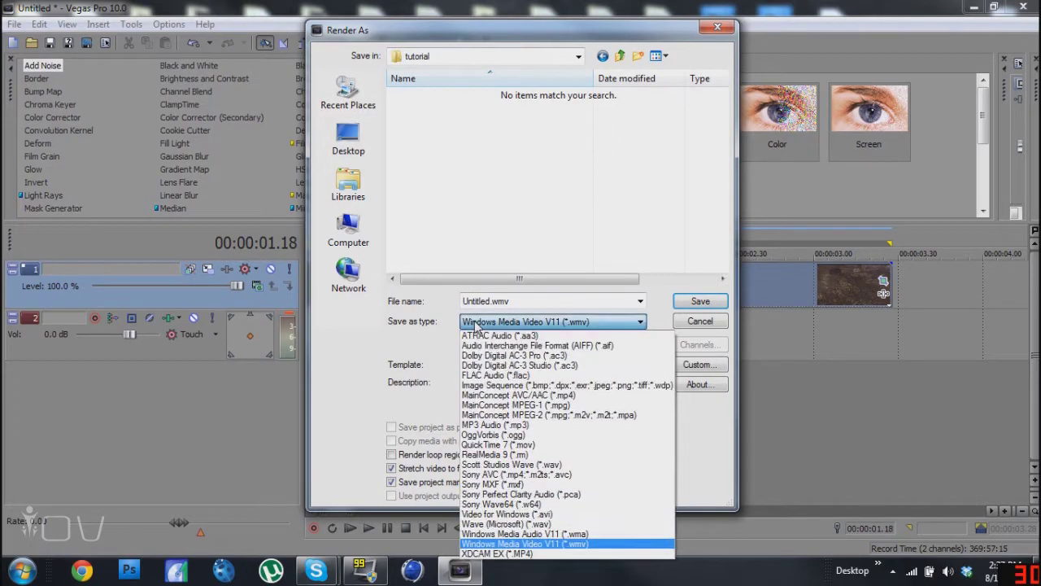
click(520, 384)
click(527, 365)
click(529, 407)
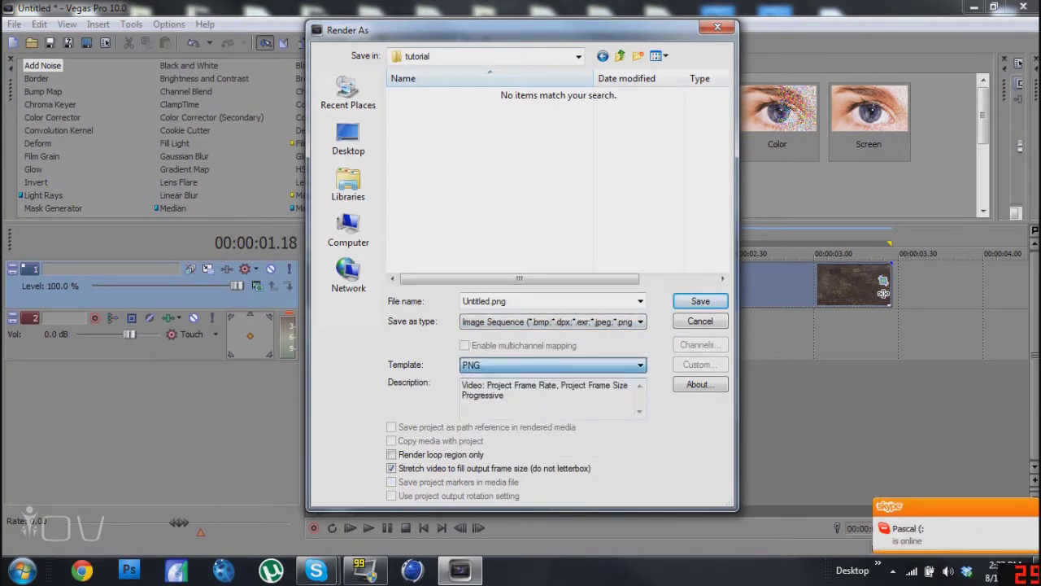
click(700, 301)
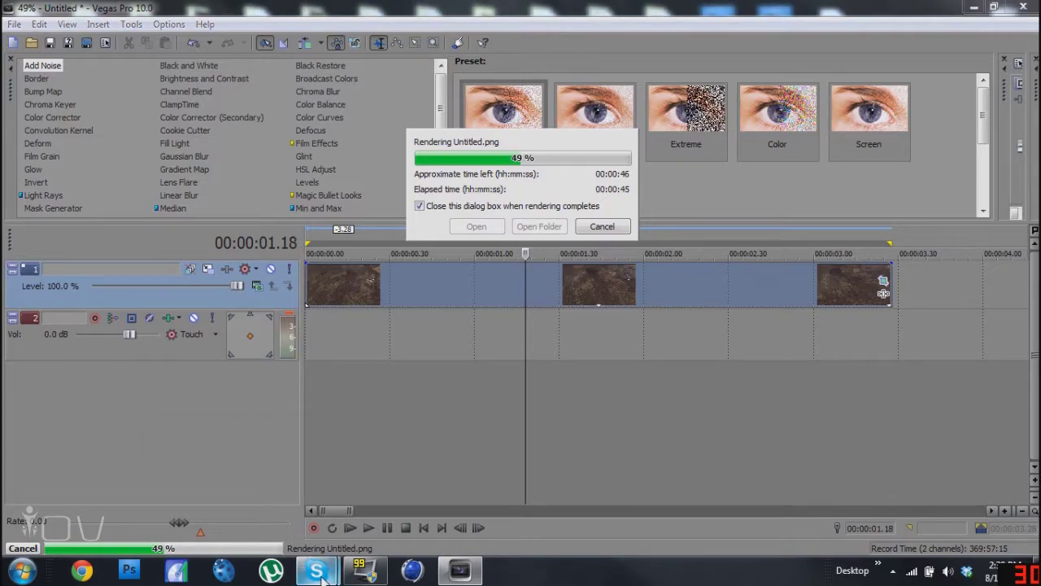
mouse_move(316, 570)
click(383, 482)
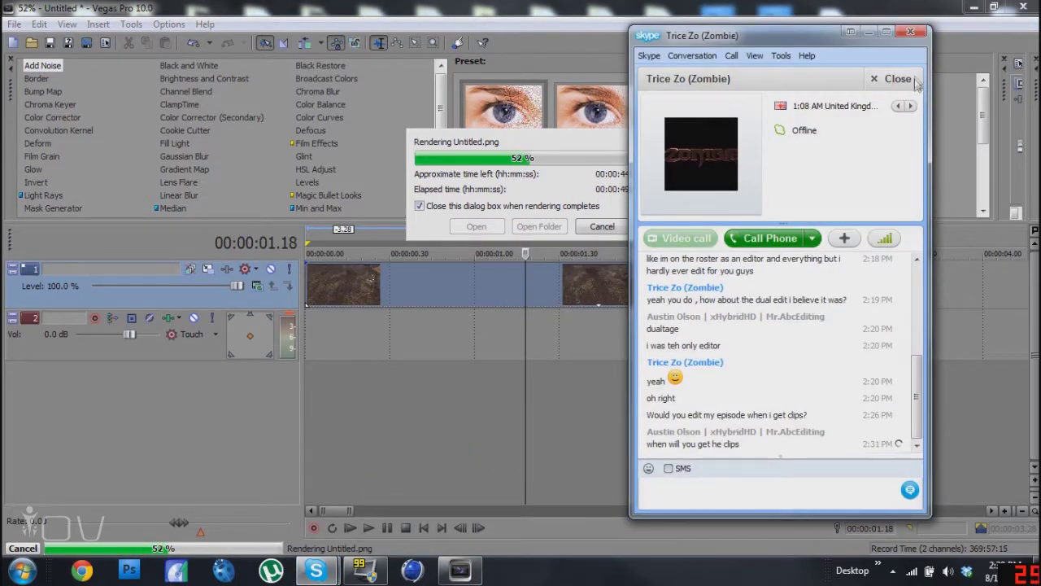
click(914, 34)
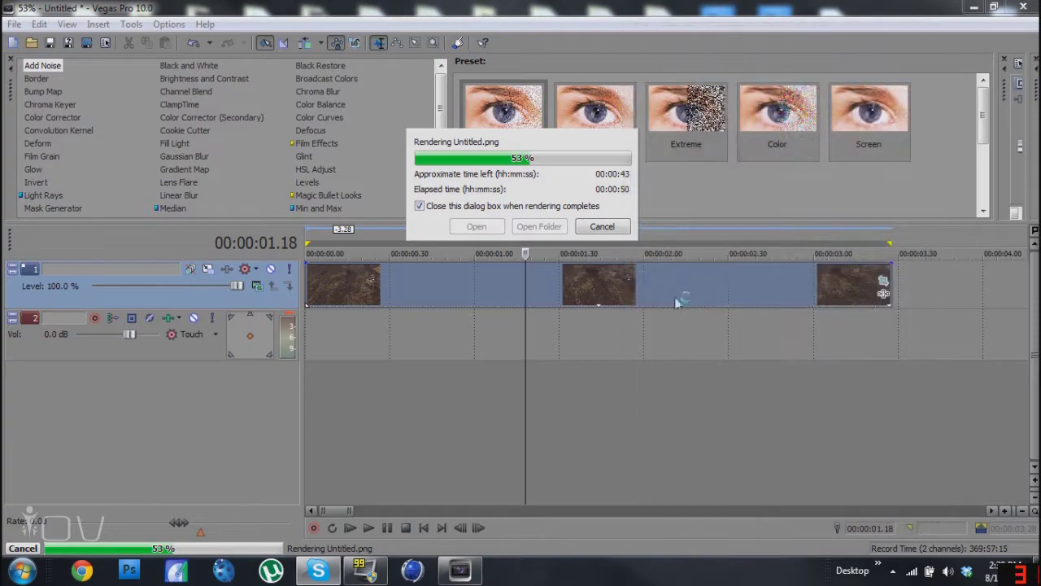
Switch to Skype, find the IOVMedia President in the contact list and open a conversation with that contact.
click(318, 570)
scroll(466, 254, down, 5)
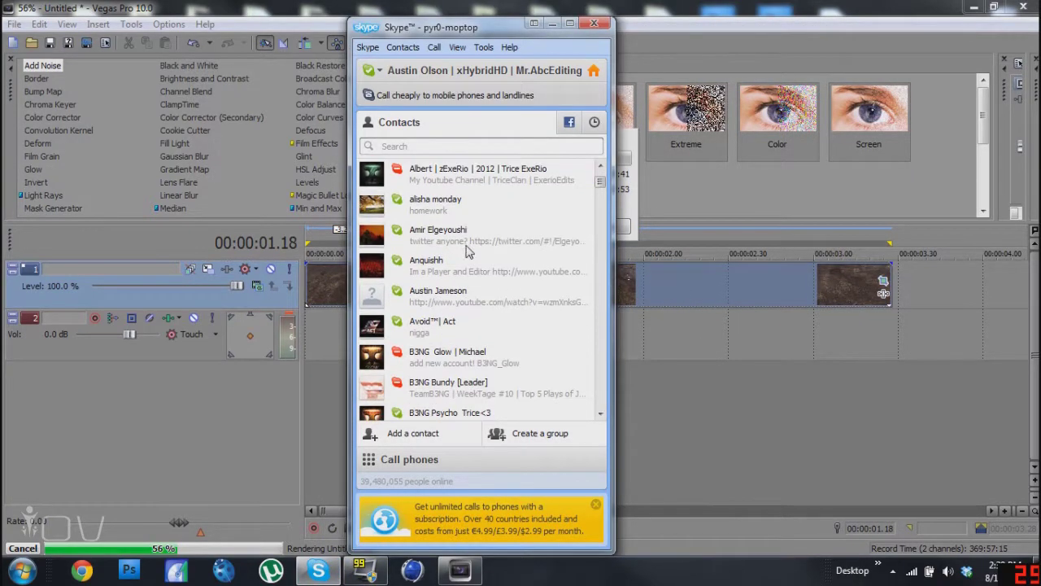
scroll(466, 254, down, 3)
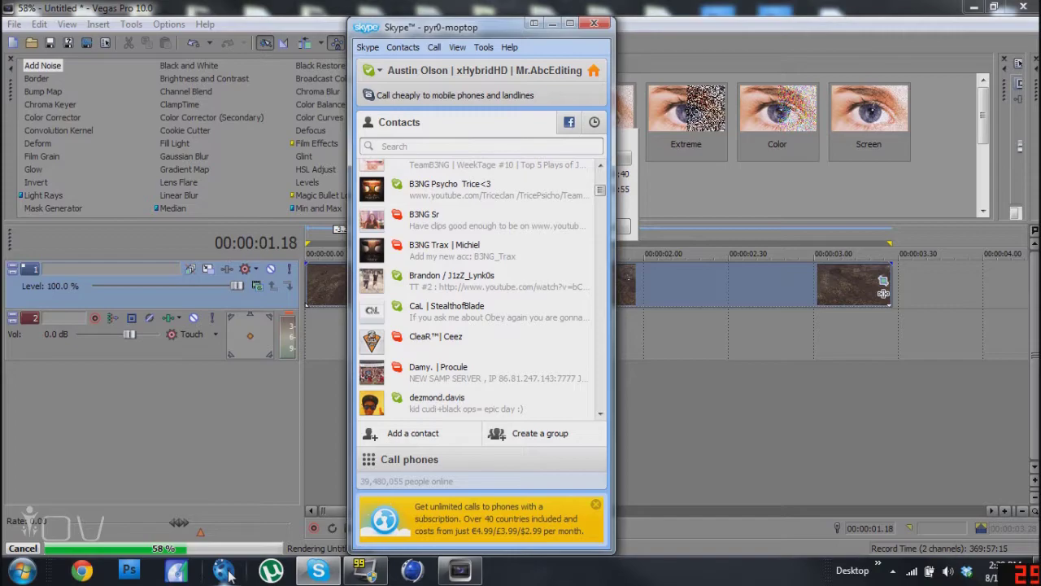
click(440, 319)
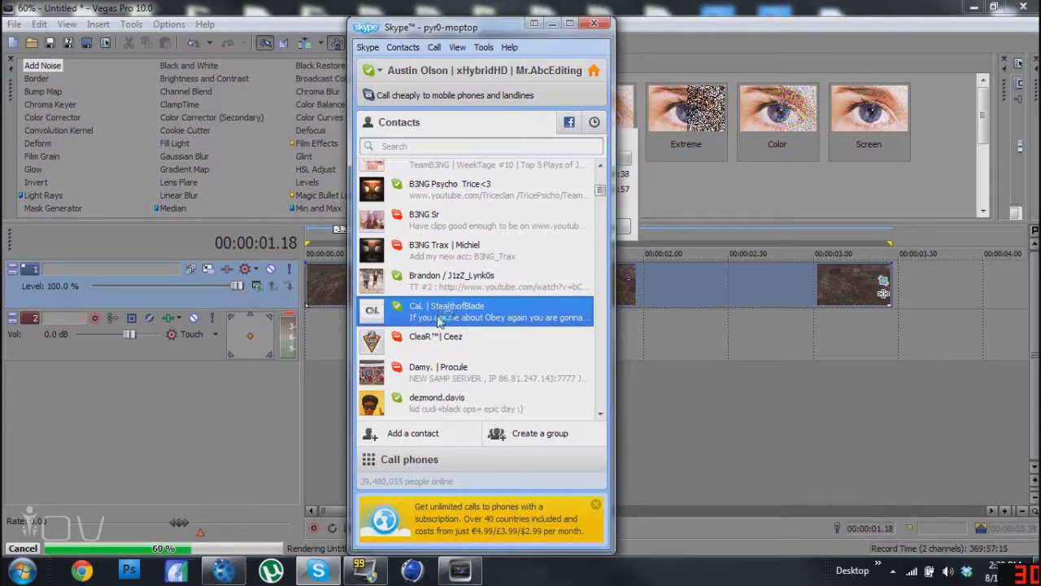
double_click(440, 318)
click(442, 340)
scroll(442, 350, down, 3)
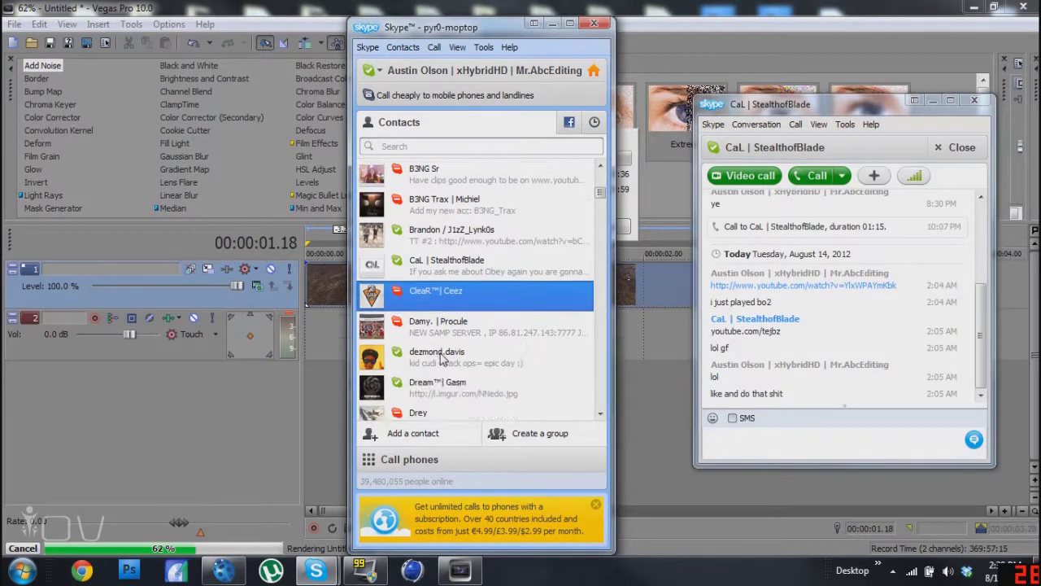
scroll(442, 358, down, 2)
scroll(441, 359, down, 2)
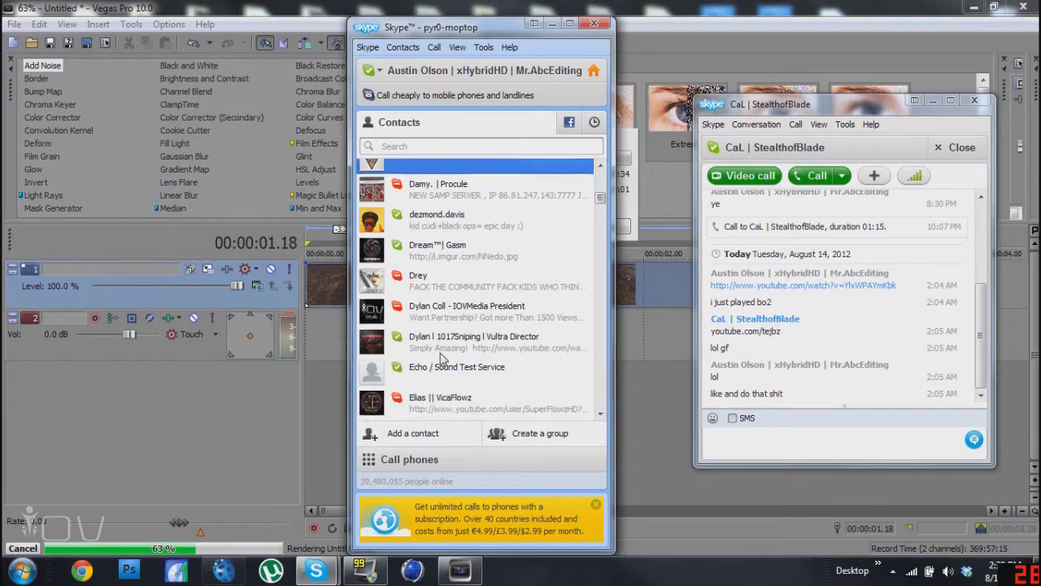
double_click(453, 293)
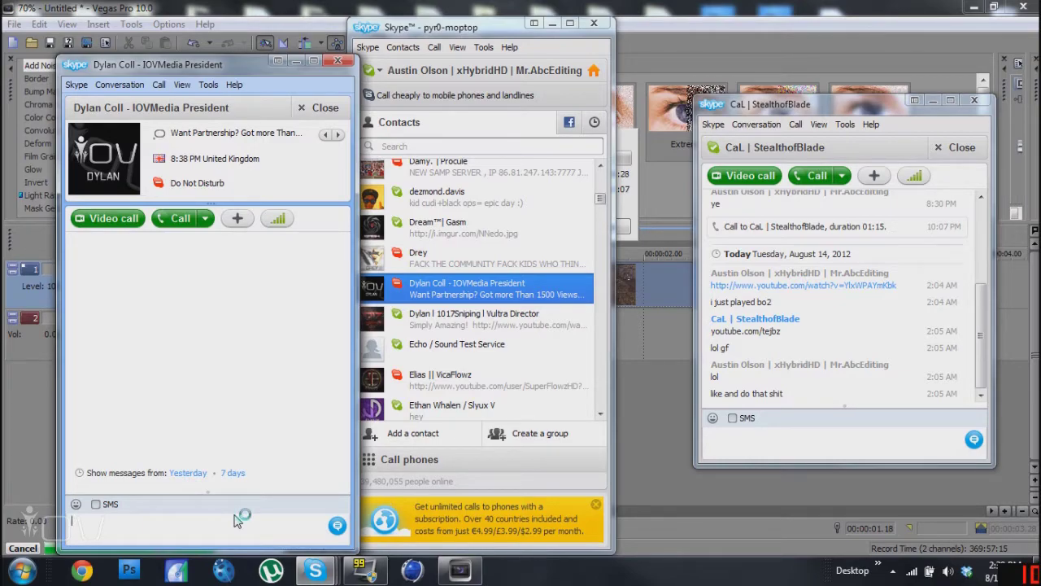
Begin the chat message with "hey im starting a new channel with editing tutorails on it".
text(hey)
text( i have a c)
key(BackSpace)
key(BackSpace)
key(BackSpace)
text(m starting a new channel )
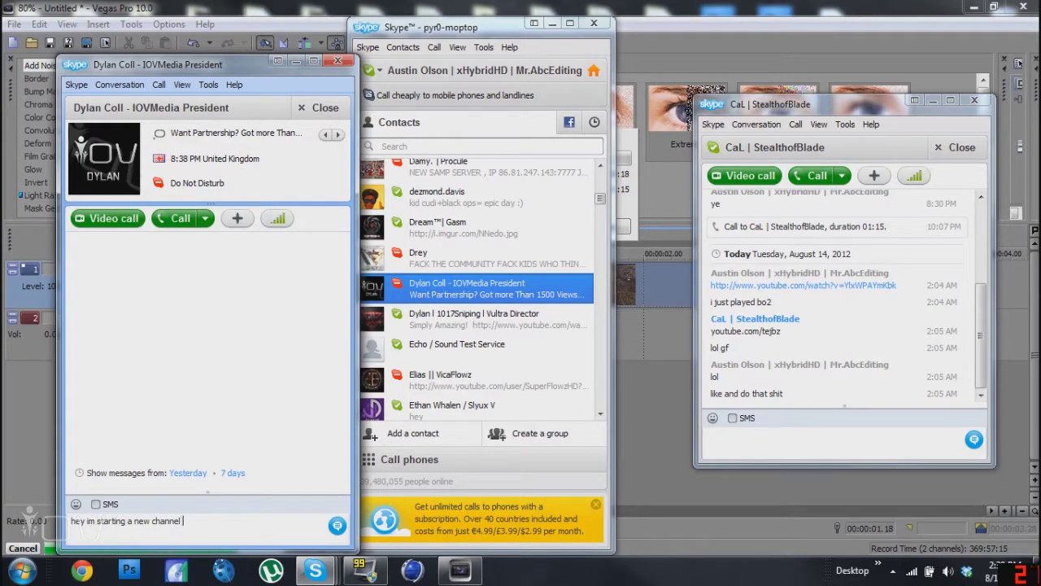
text(with editing tutorials)
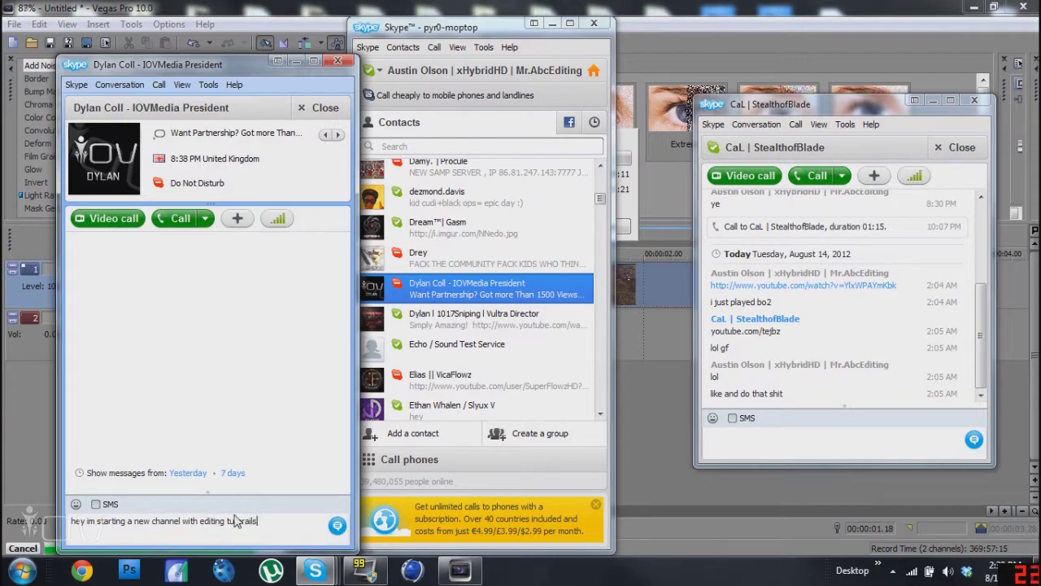
text(torails on it i)
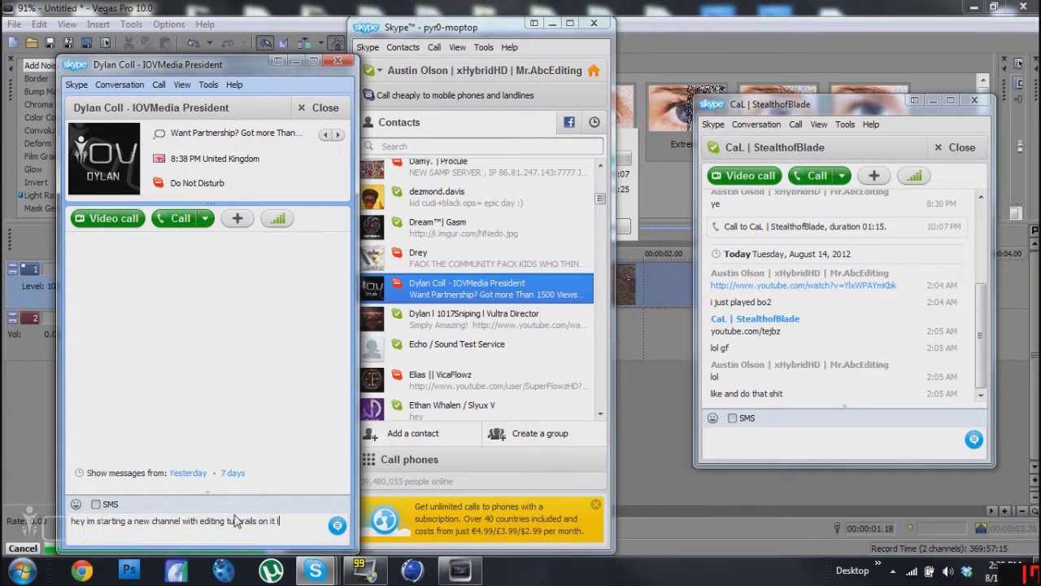
Finish the message with "ima make one for the iov media channel what do i have to do to get it uplaoded" and send it.
text(ma make one for the iov me)
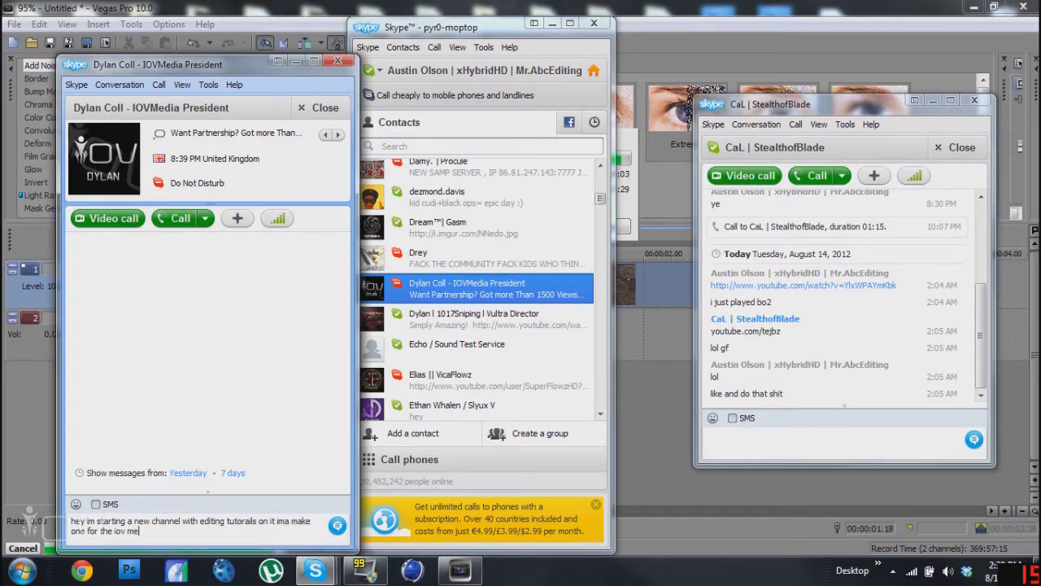
text(dia channel )
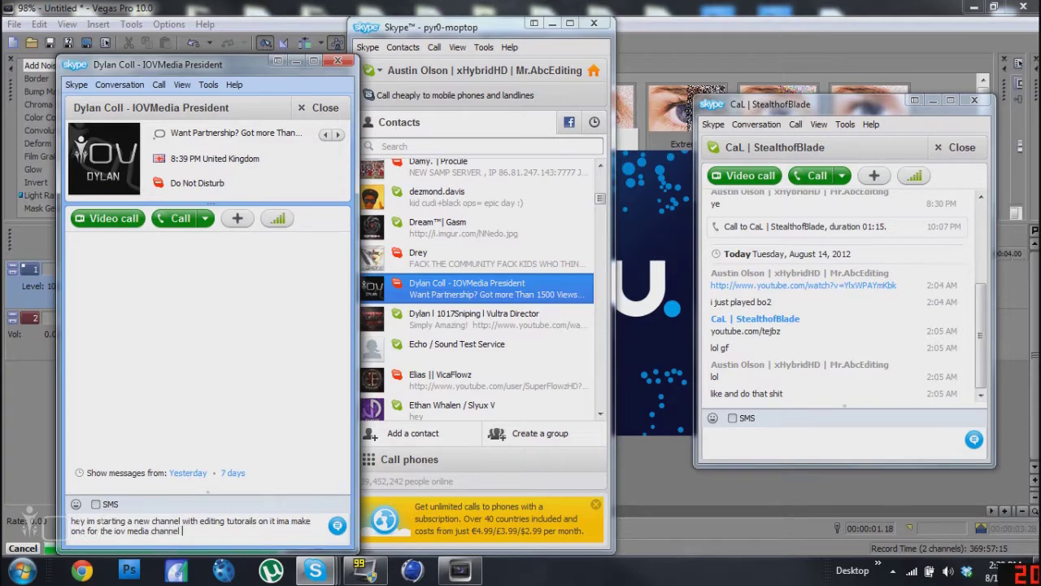
text(what do i ha)
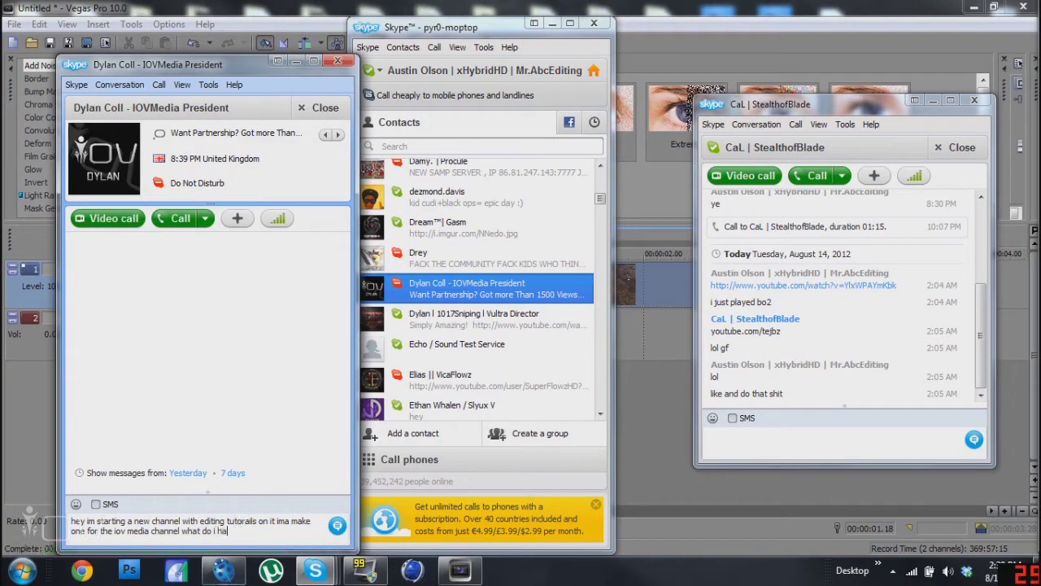
text(ve to do to get it uplaoded)
key(Return)
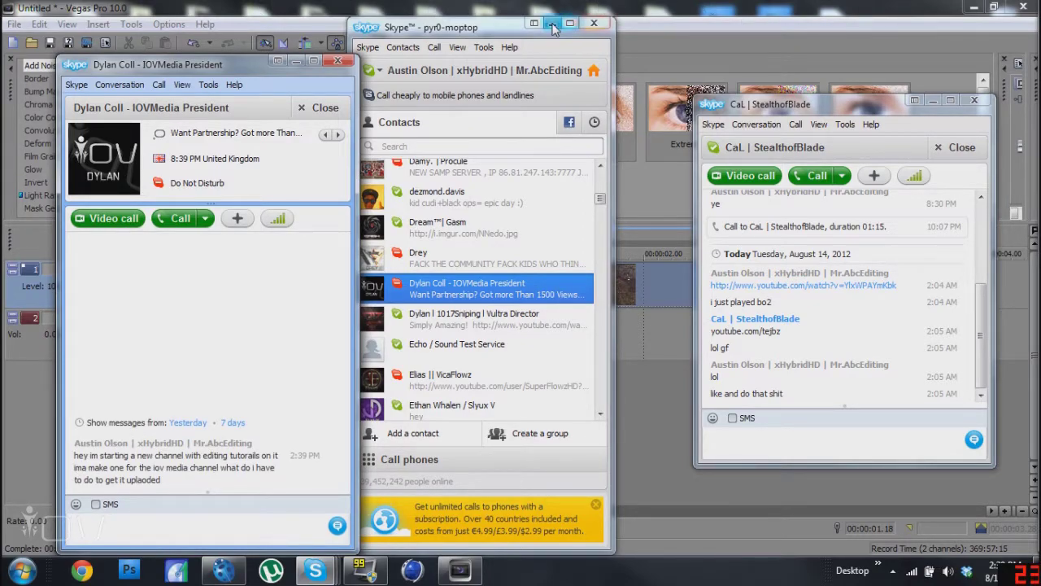
Close Vegas Pro without saving the project changes and switch to boujou.
click(683, 6)
click(1023, 6)
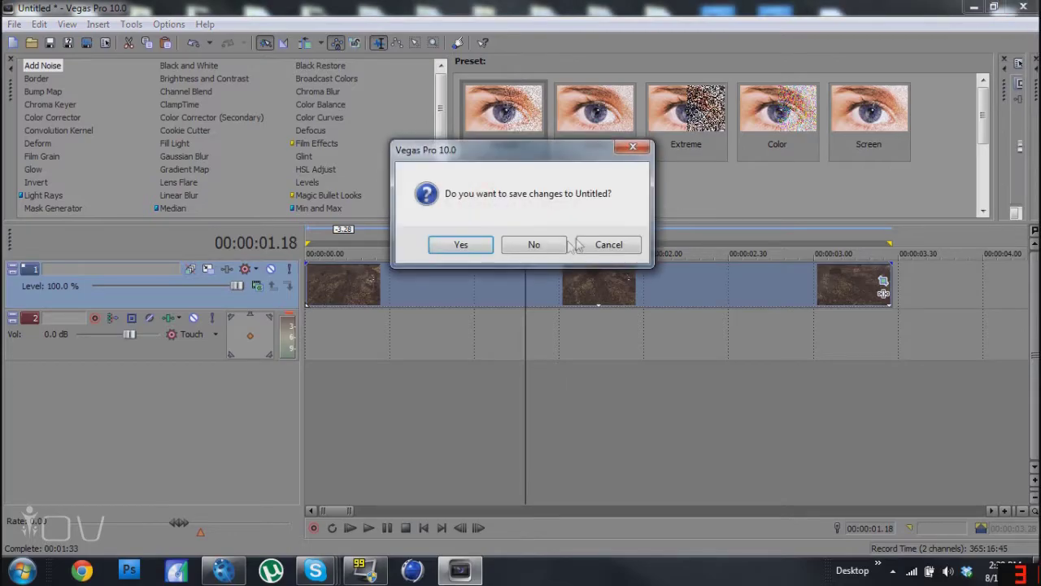
click(559, 247)
drag(1040, 18, 223, 41)
click(939, 36)
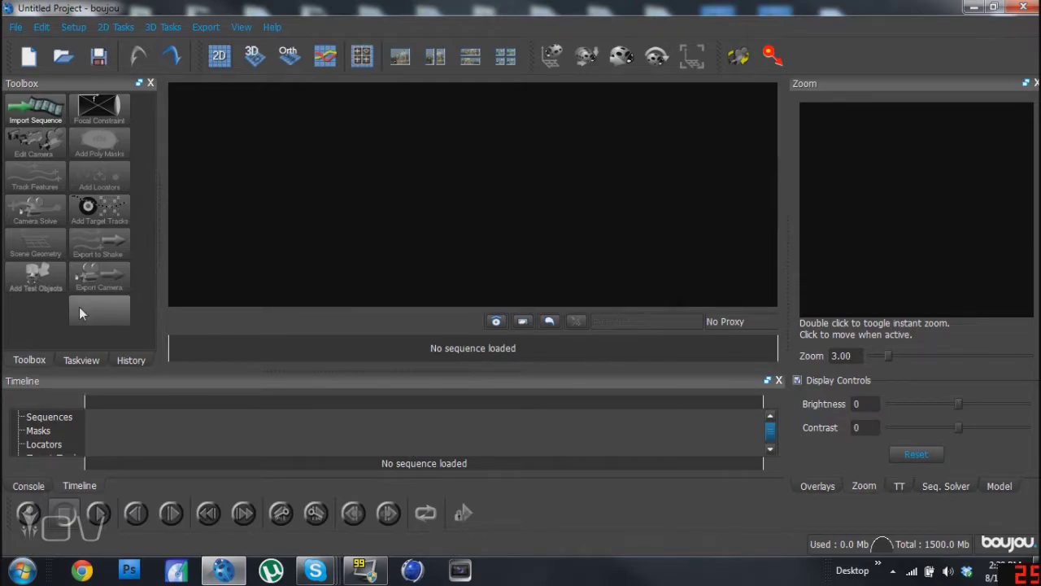
Start importing an image sequence and browse to the tutorial folder on the desktop.
click(45, 120)
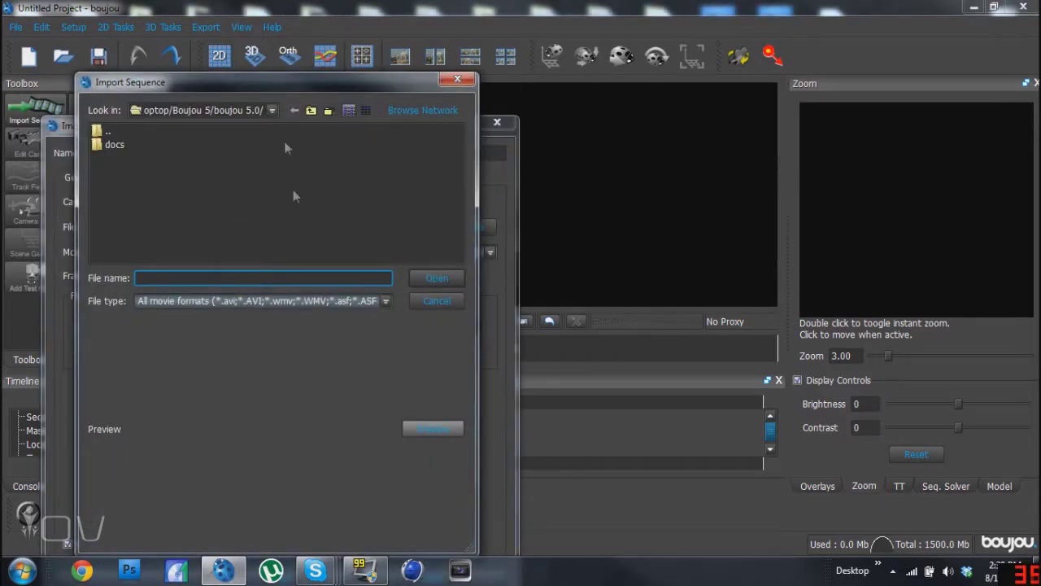
click(274, 113)
click(163, 169)
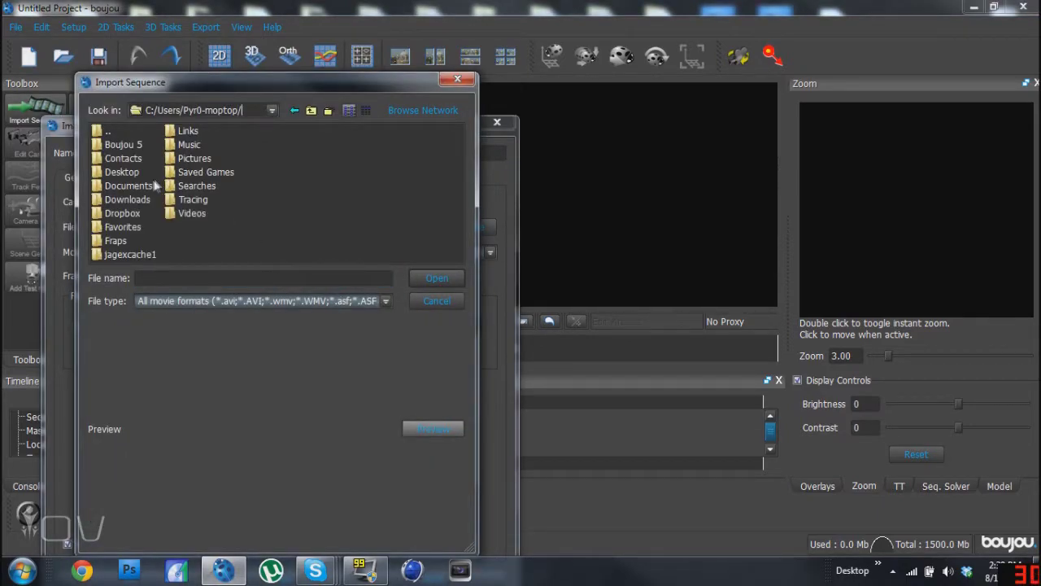
double_click(130, 175)
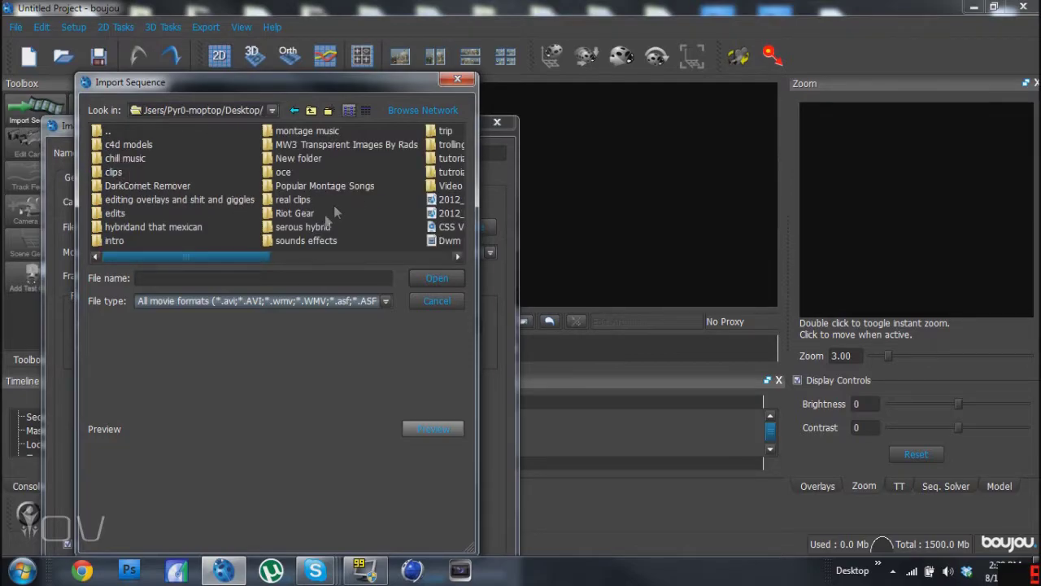
click(321, 227)
click(449, 159)
drag(200, 260, 233, 260)
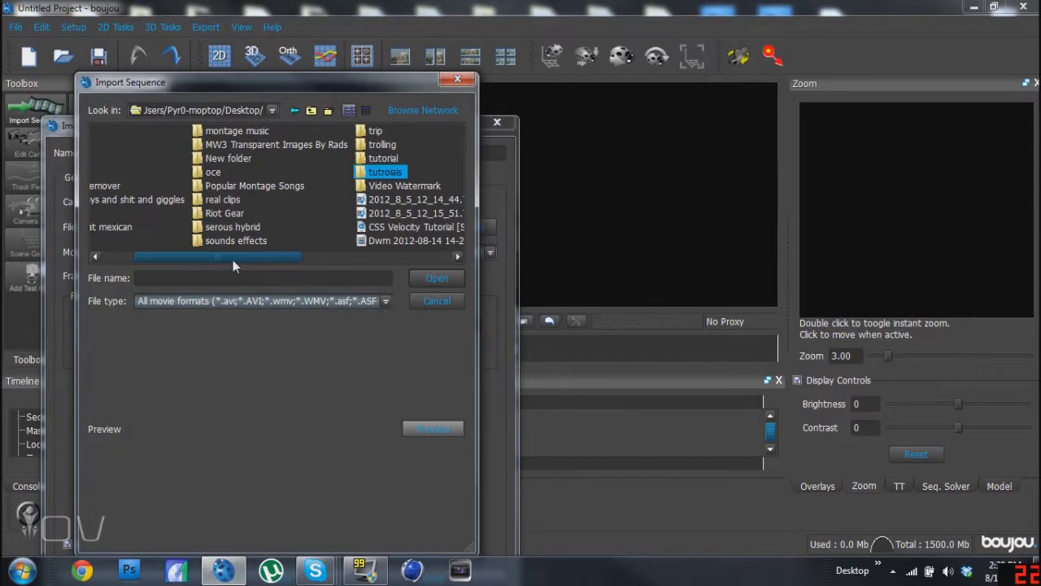
double_click(383, 159)
Open Untitled_000000.png as the first frame of the sequence and apply the image sequence import.
click(183, 144)
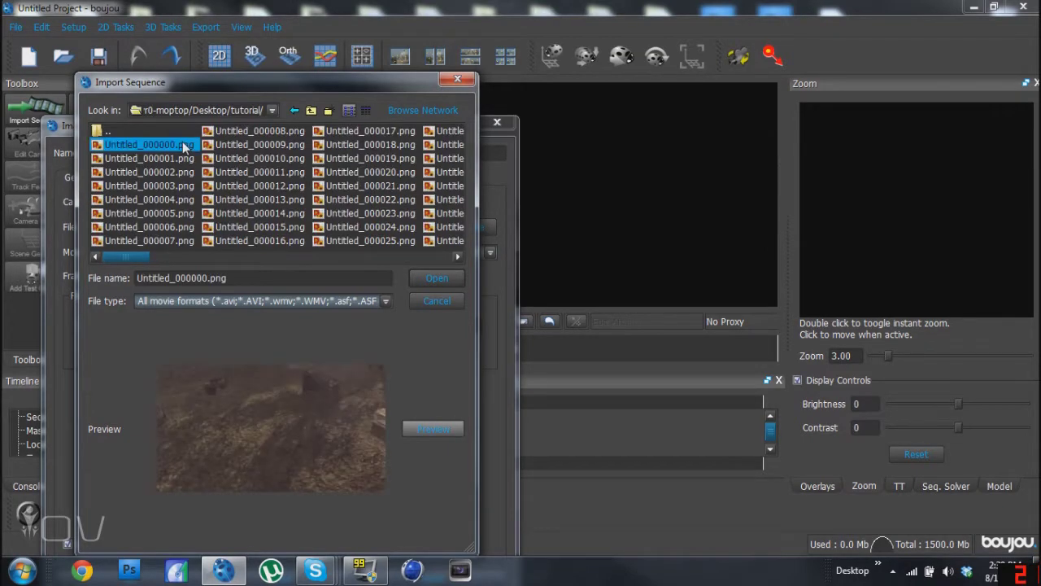
click(375, 160)
click(443, 171)
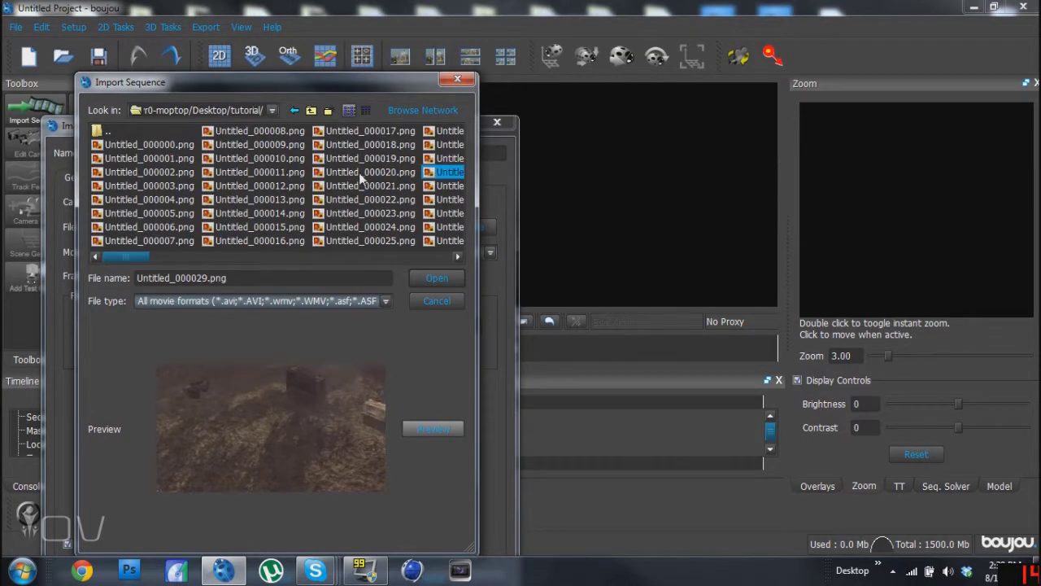
click(149, 144)
drag(276, 82, 293, 60)
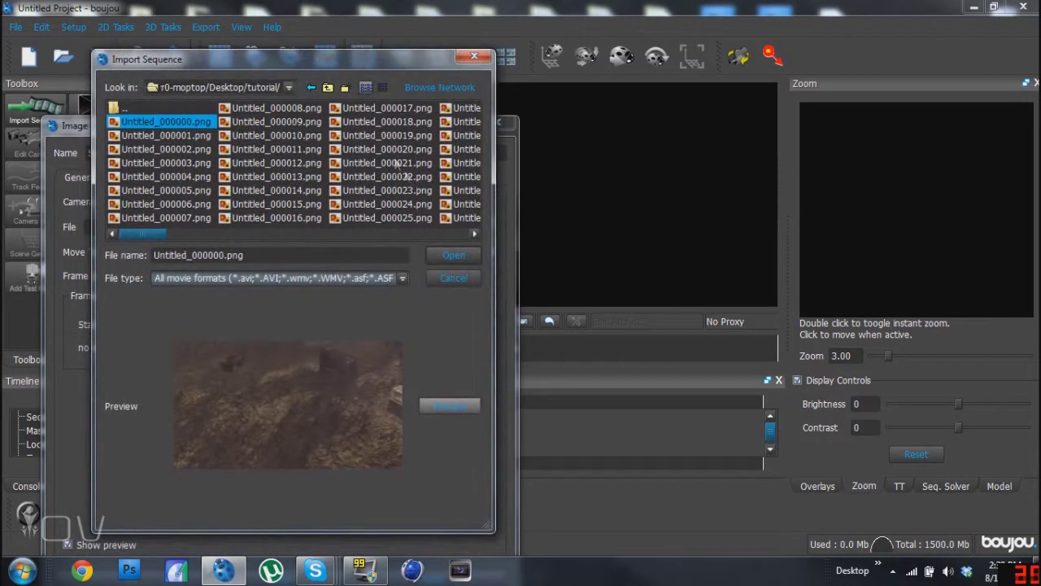
click(454, 256)
drag(395, 123, 393, 82)
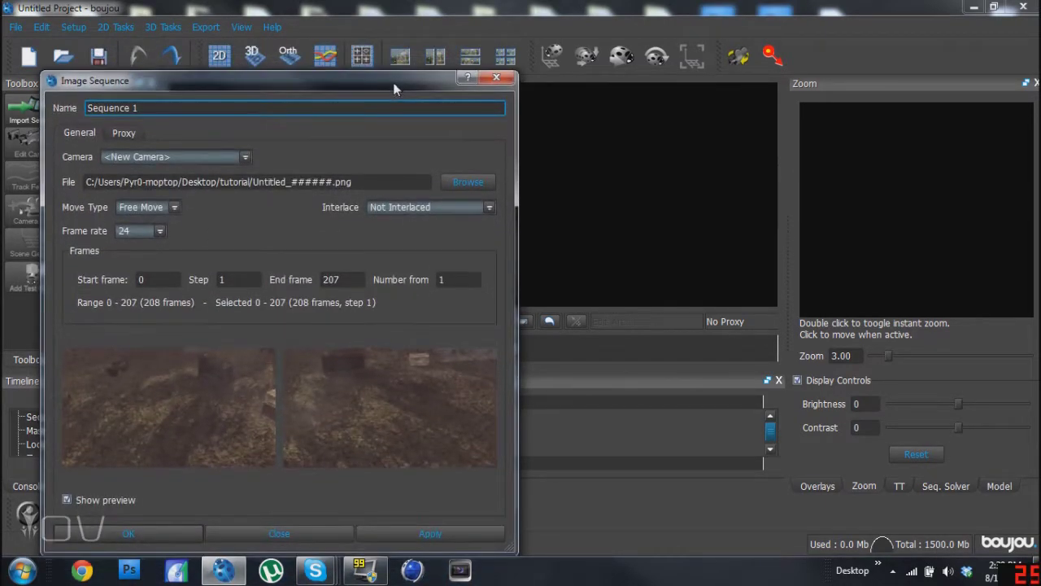
click(396, 533)
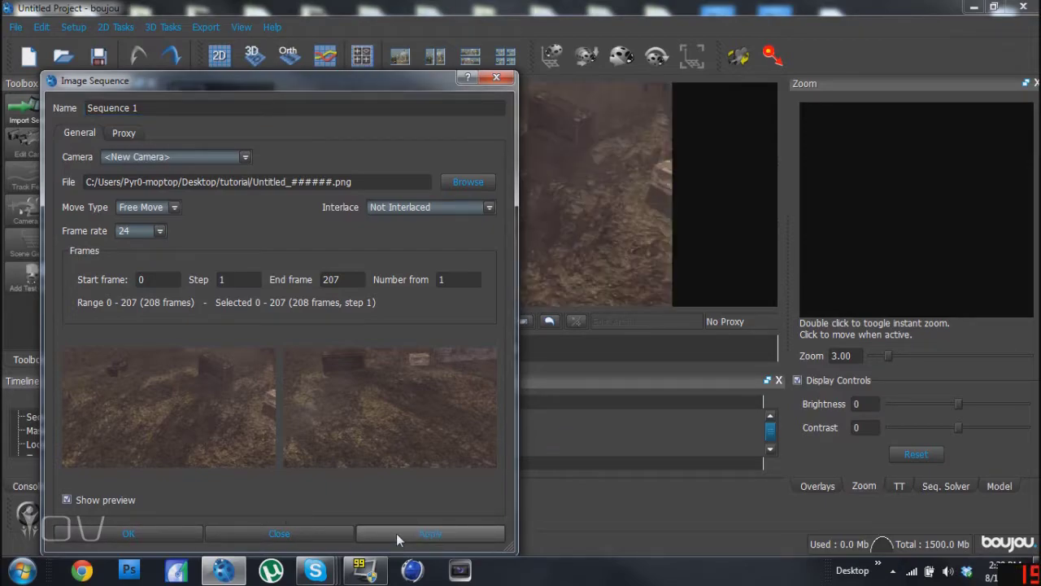
Close the image sequence settings and scrub the imported footage to frame 31.
click(310, 338)
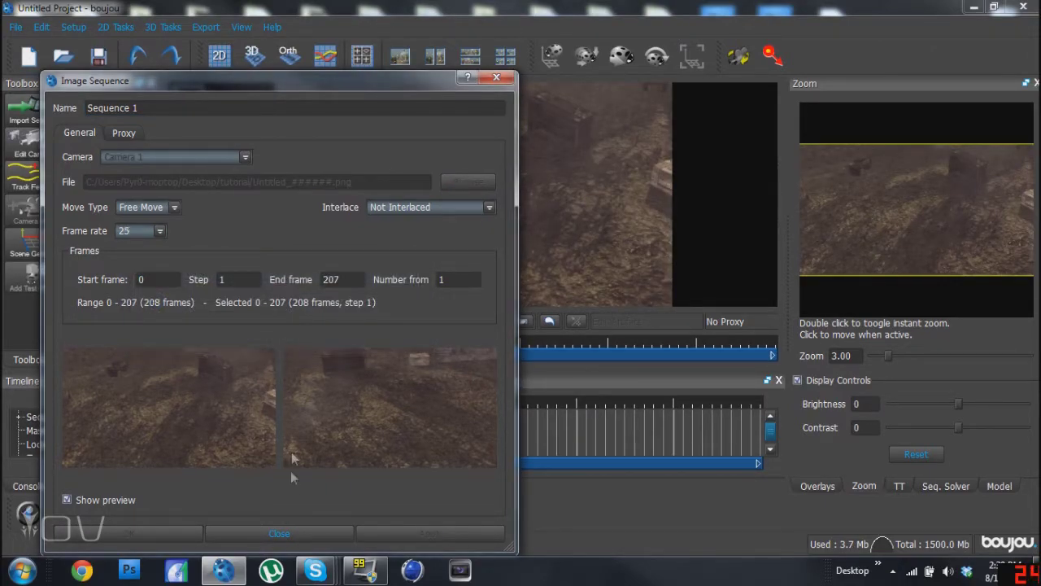
click(287, 537)
mouse_move(160, 441)
mouse_down()
mouse_move(683, 448)
mouse_move(190, 451)
mouse_up()
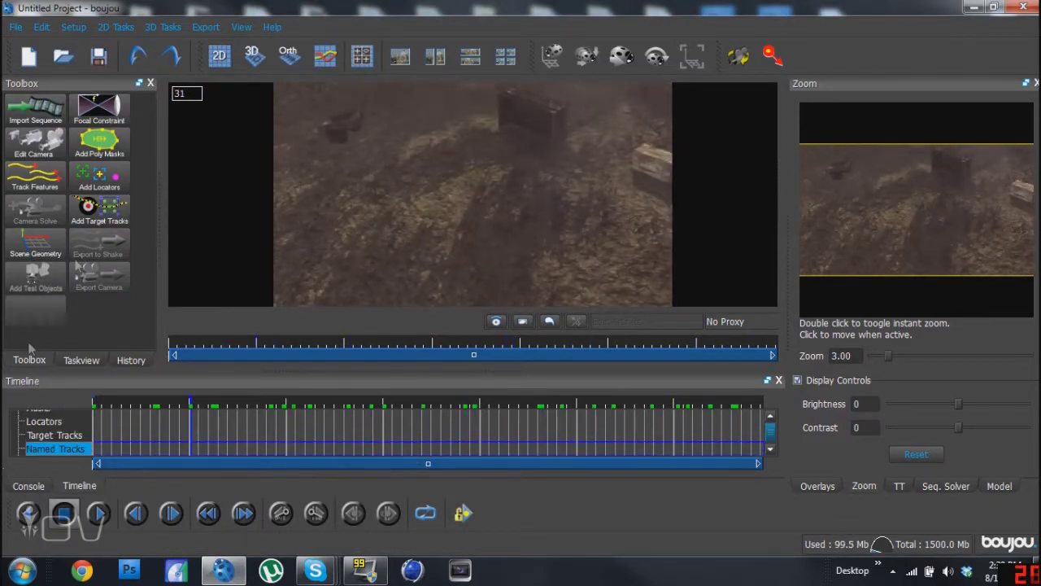
Raise the feature tracking sensitivity in the advanced properties and track features across all frames of Sequence 1.
click(30, 177)
click(162, 330)
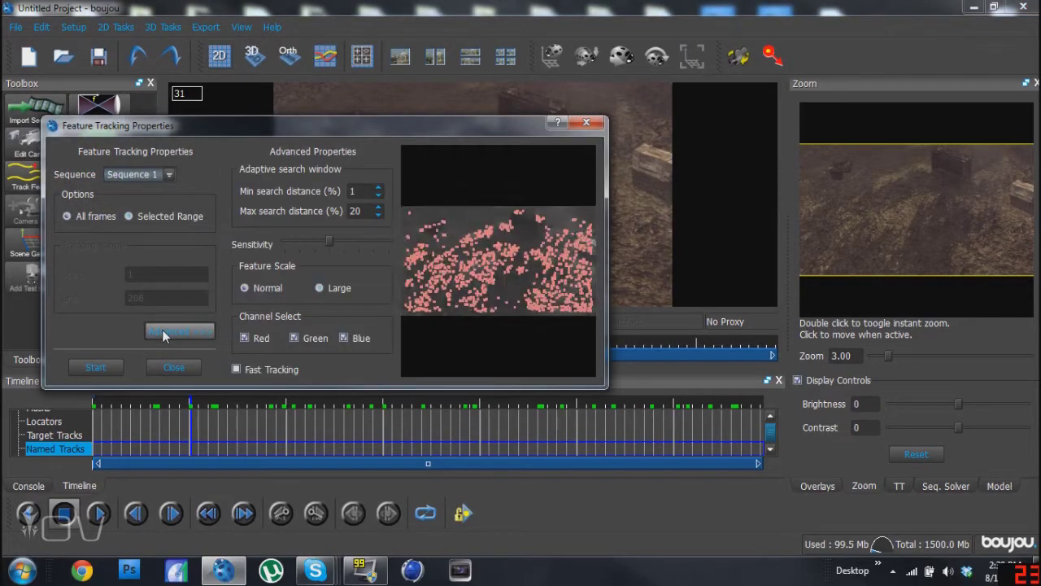
click(344, 241)
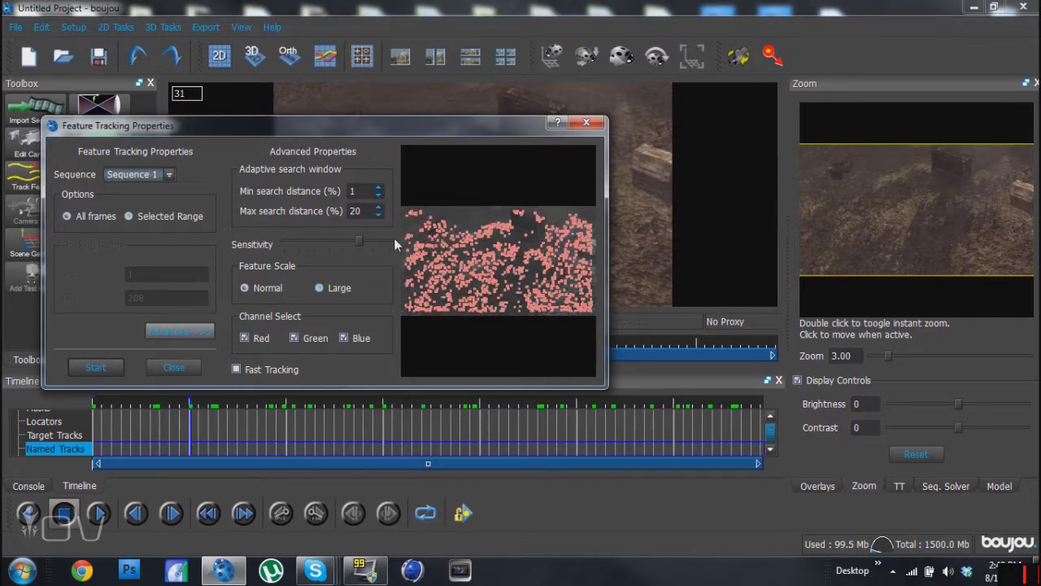
click(104, 368)
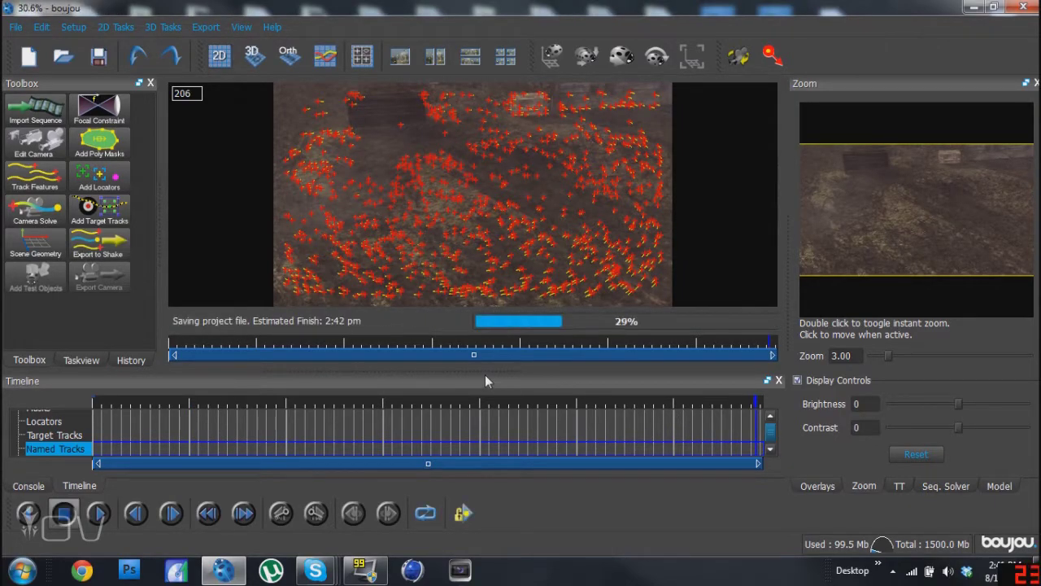
Scrub through the timeline to frame 105 to examine the tracked features.
click(318, 435)
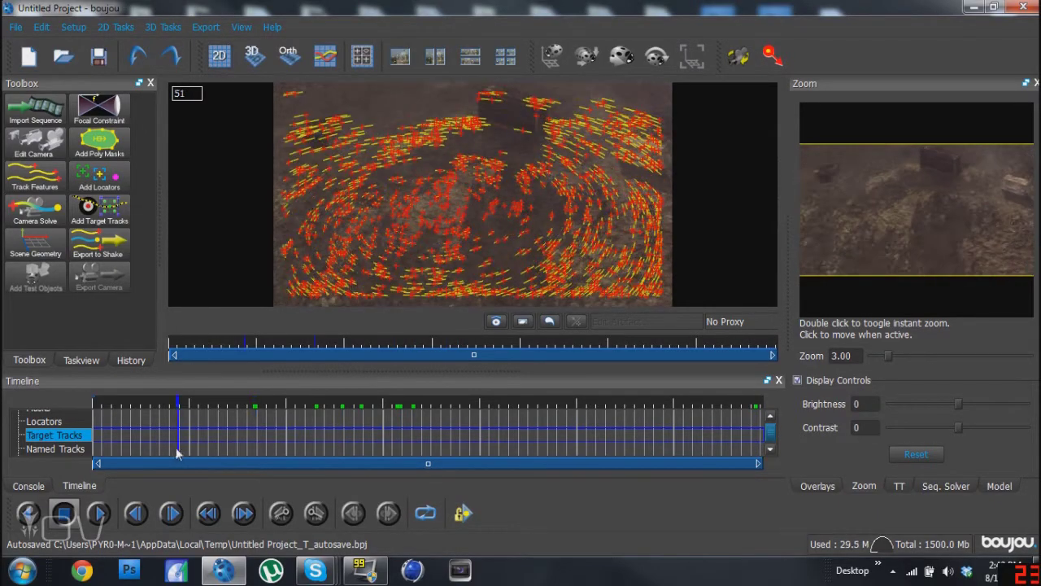
click(61, 459)
click(390, 437)
click(429, 436)
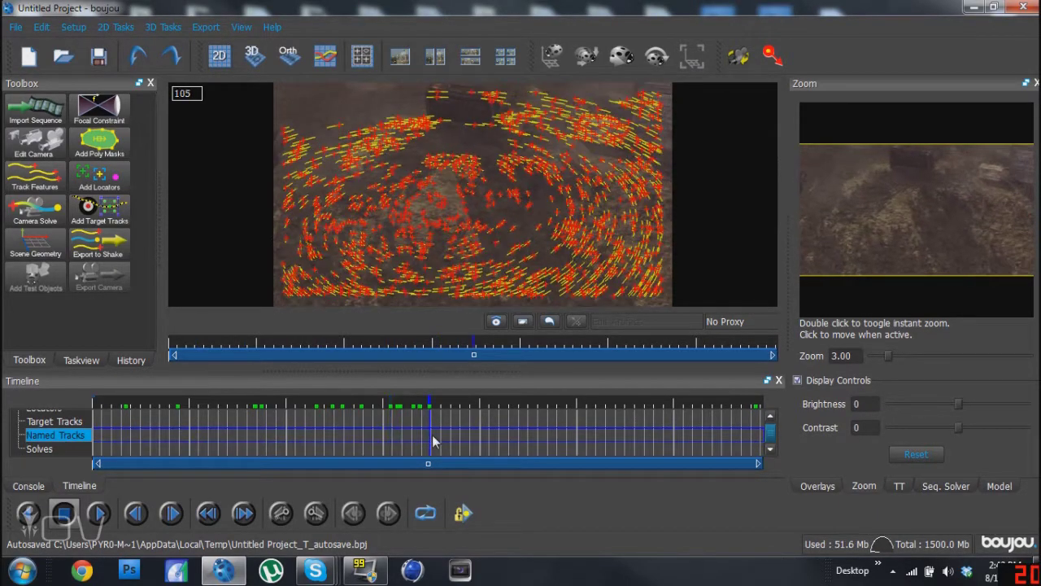
Run the camera solve on all frames of Sequence 1 with Optimize camera path smoothness enabled.
click(37, 210)
click(109, 405)
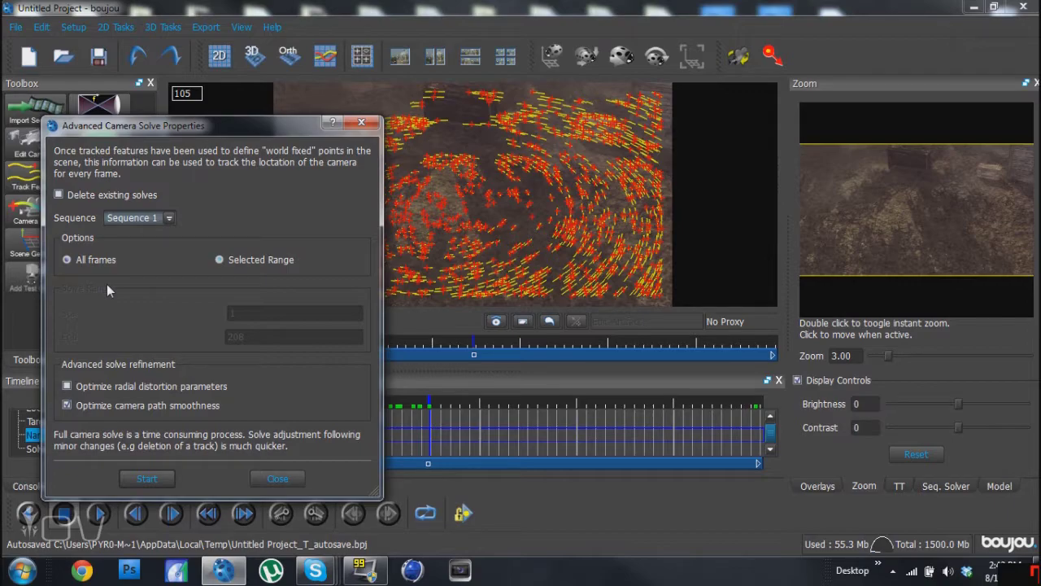
click(142, 480)
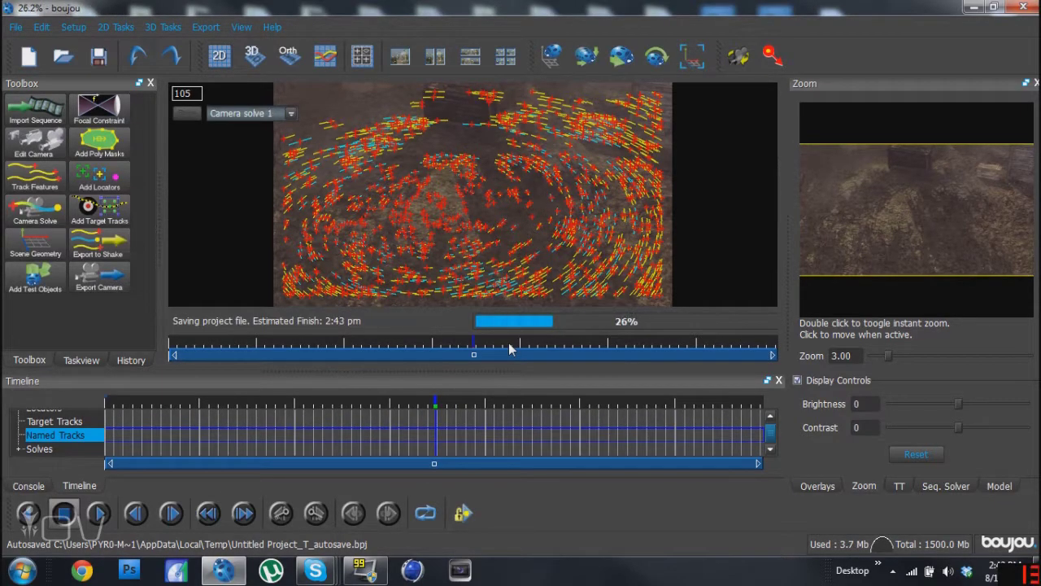
At frame 155, add an Origin coordinate frame hint in Scene Geometry and connect it to ground track 4224.
drag(242, 442, 597, 438)
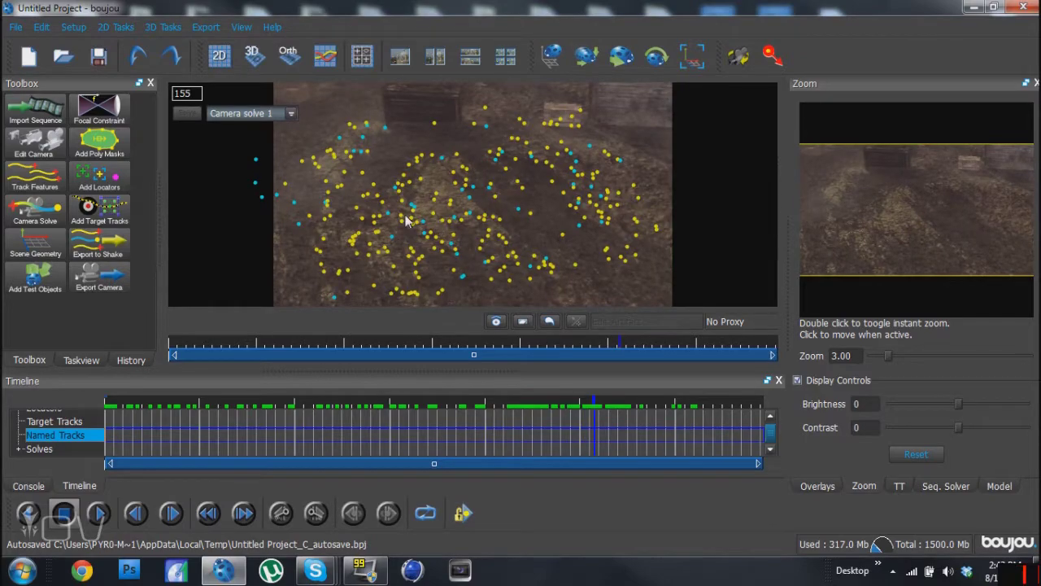
click(26, 248)
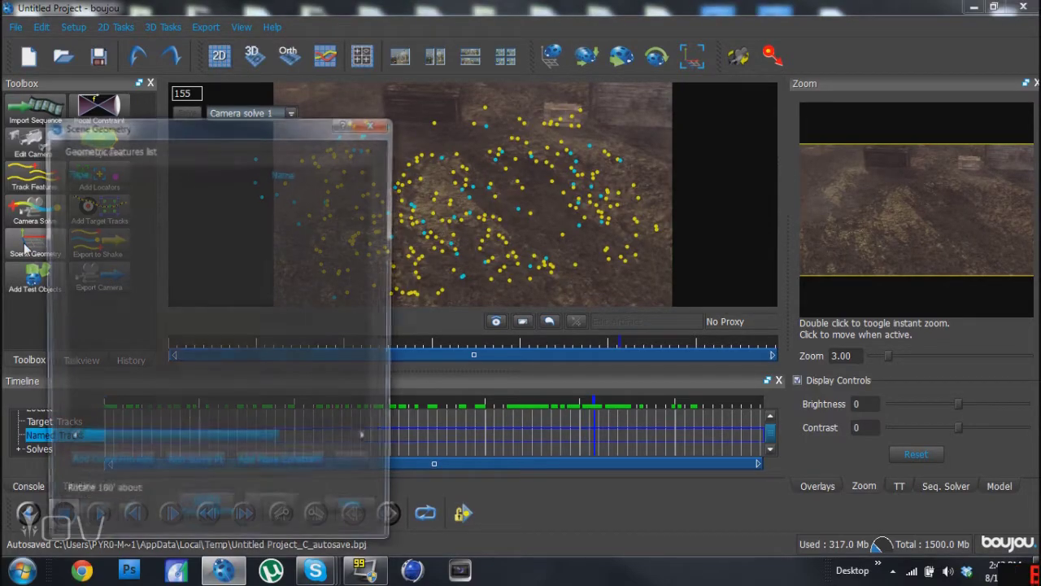
drag(283, 121, 255, 111)
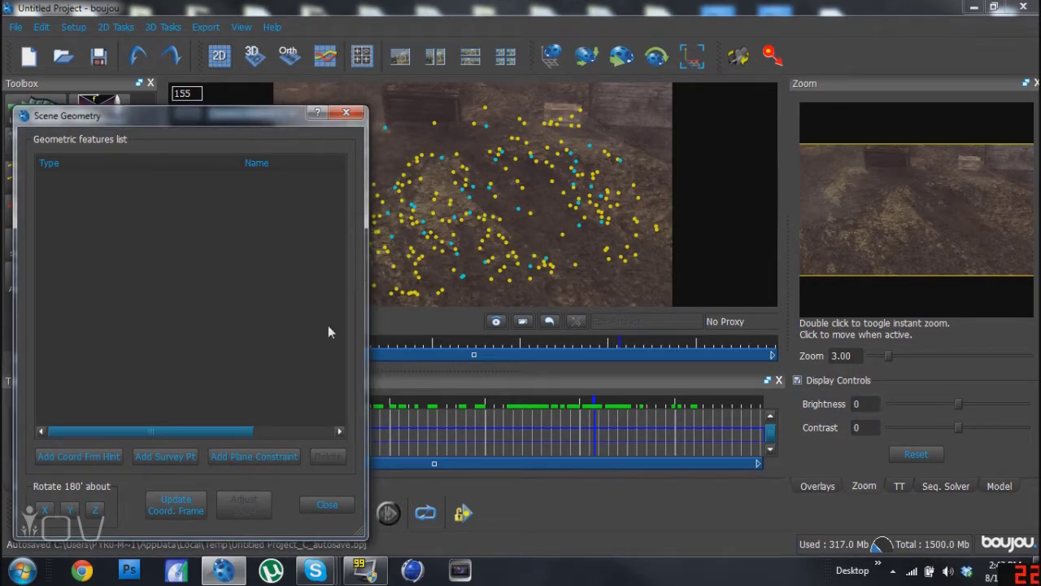
click(72, 452)
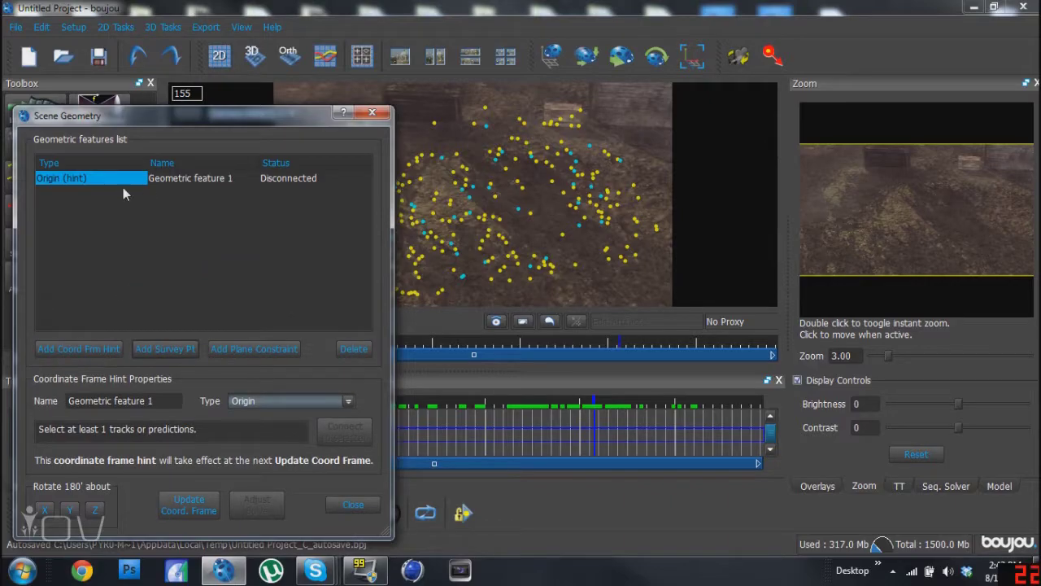
click(435, 200)
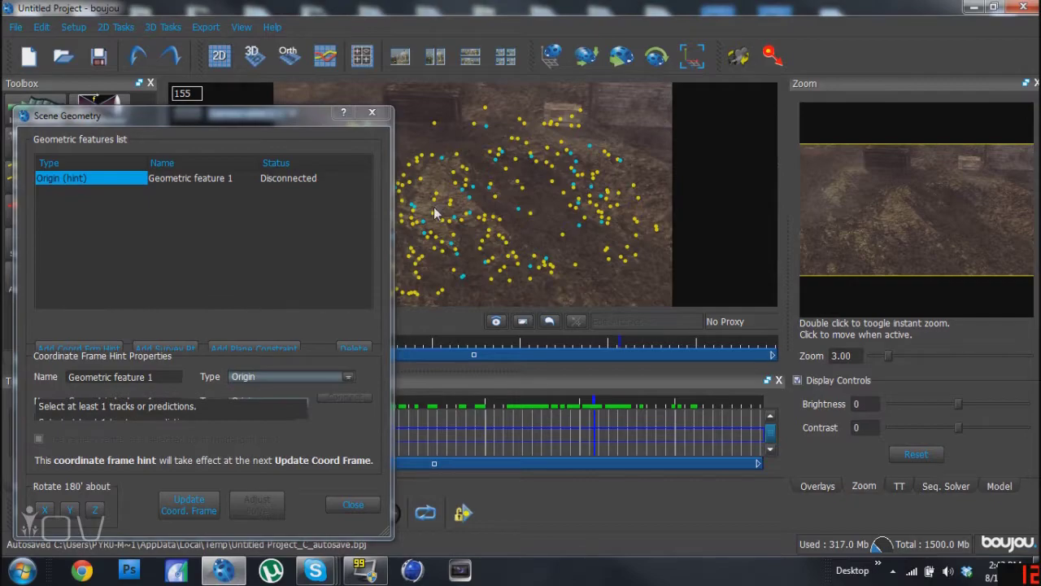
click(345, 438)
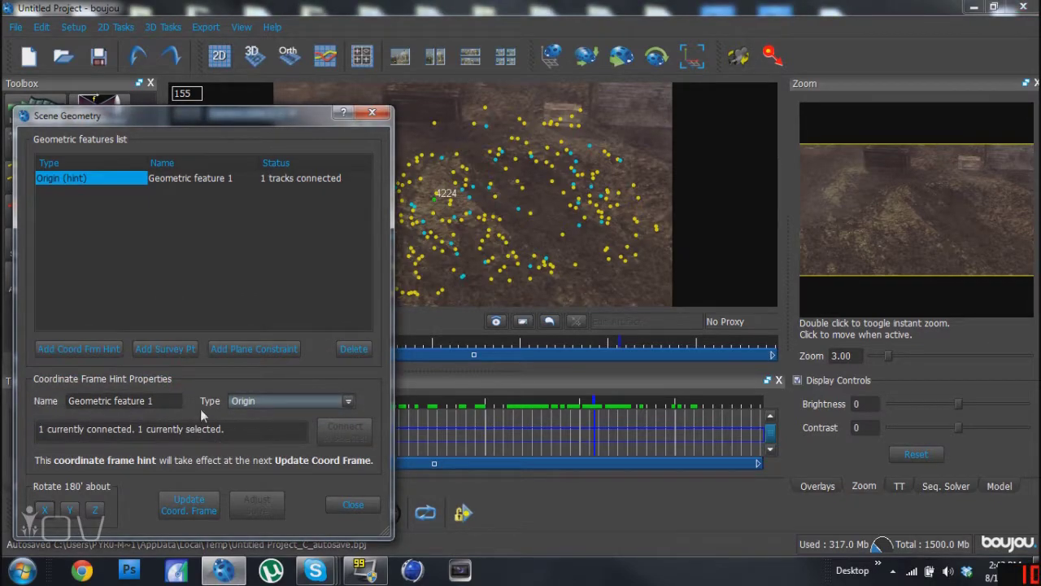
Add an x-axis coordinate frame hint and connect it to the origin track and the track just right of it.
click(102, 351)
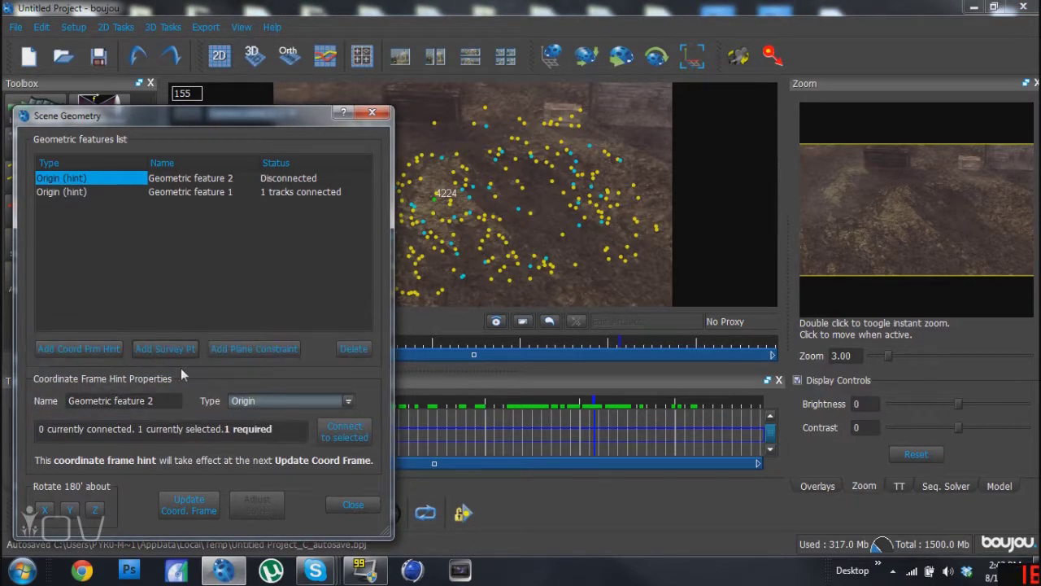
click(236, 406)
click(248, 431)
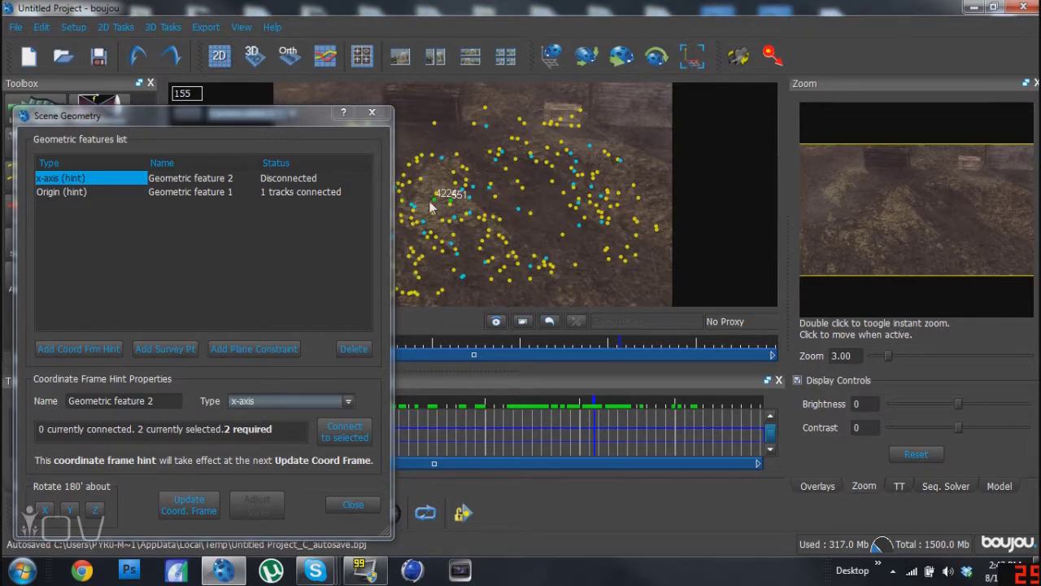
click(350, 433)
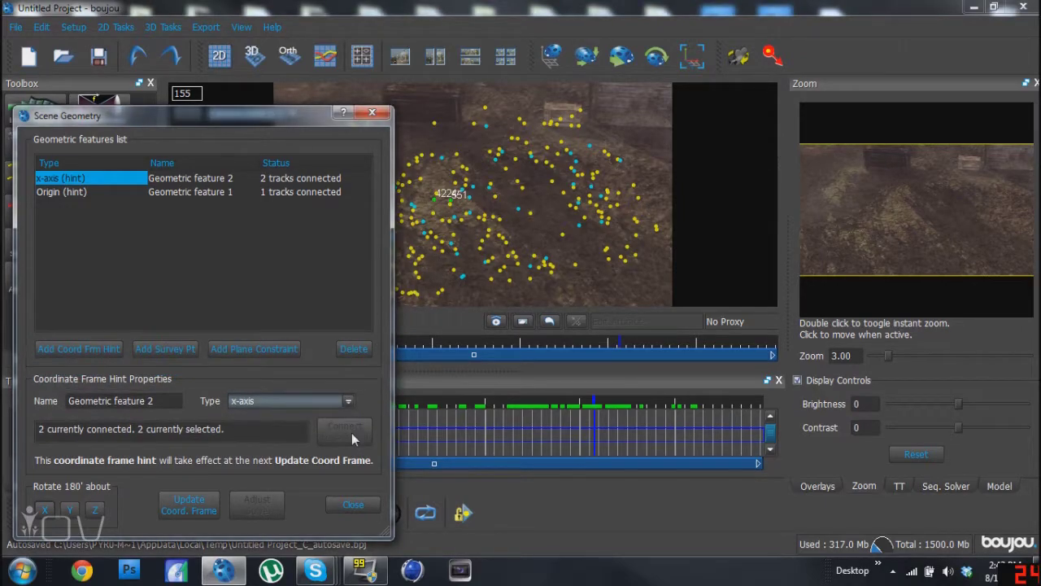
Add a z-axis hint connected to tracks 4223 and 4224, then update the coordinate frame and close Scene Geometry.
click(97, 349)
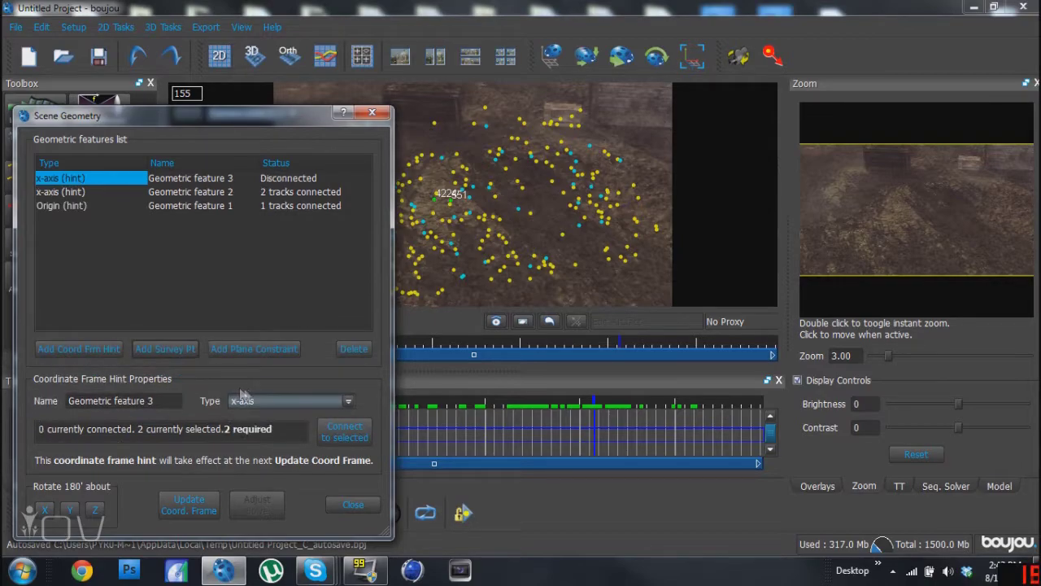
click(246, 401)
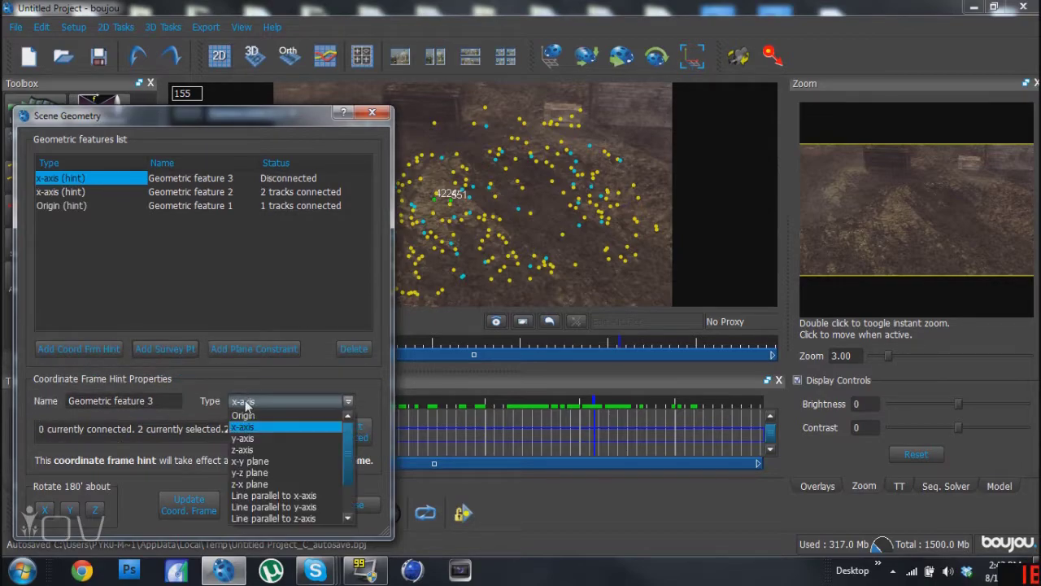
click(245, 449)
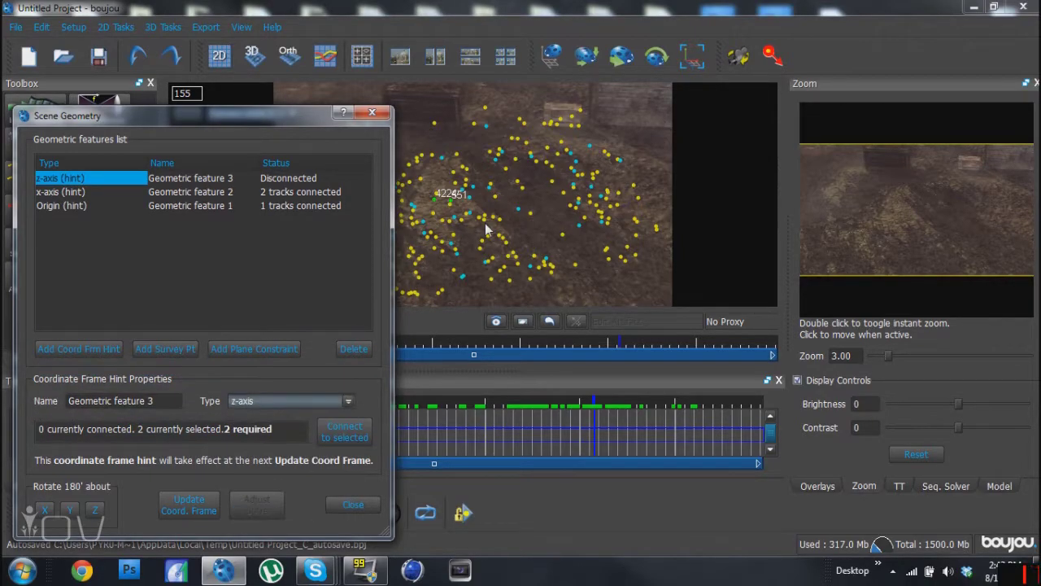
click(435, 207)
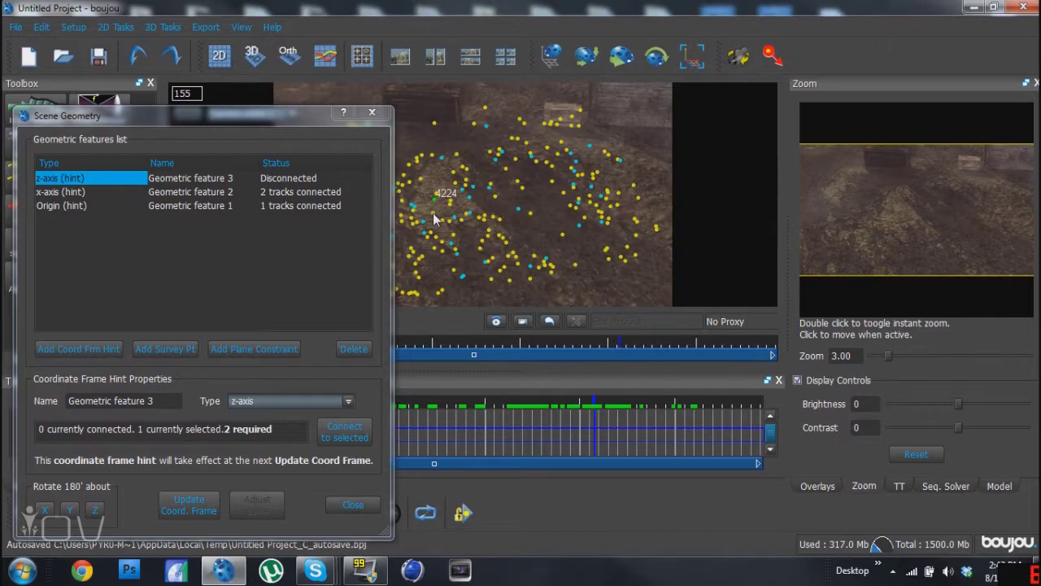
ctrl+click(436, 201)
click(334, 434)
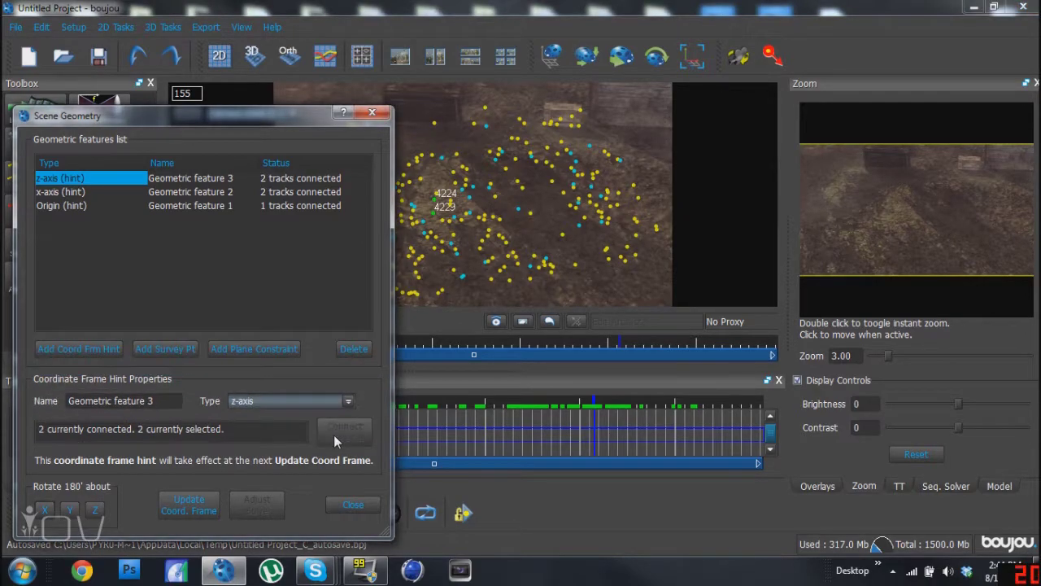
click(188, 506)
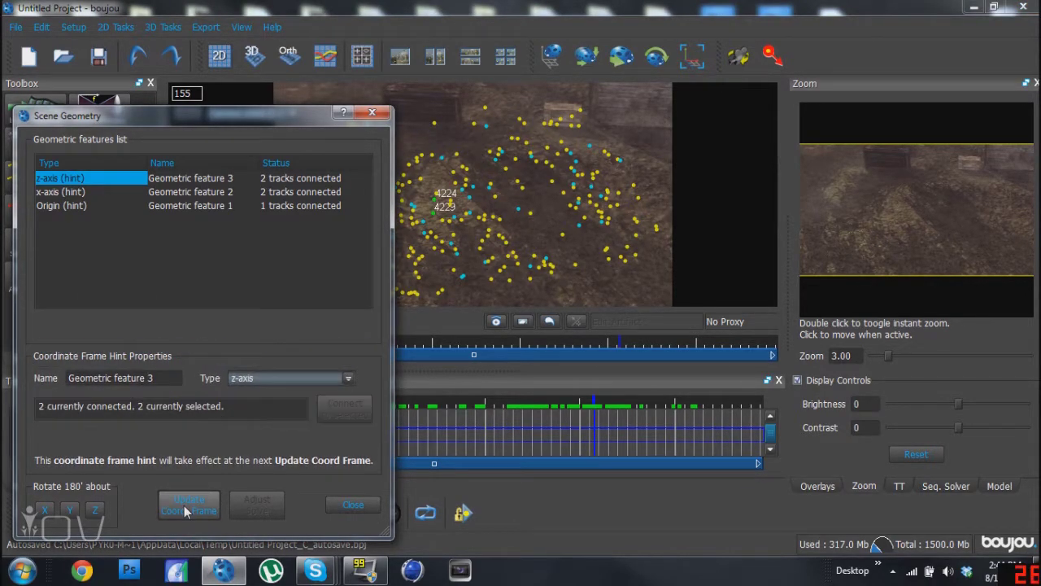
click(352, 505)
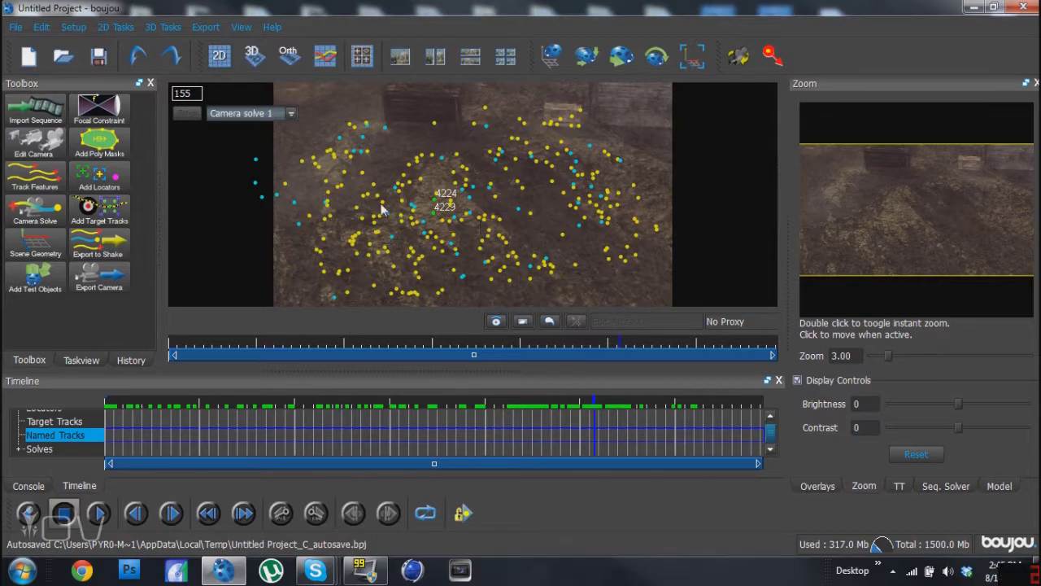
Set up a camera export of type Cinema 4D (*.c4d) with the scene scaled by 100, and browse for its destination.
click(205, 27)
click(246, 41)
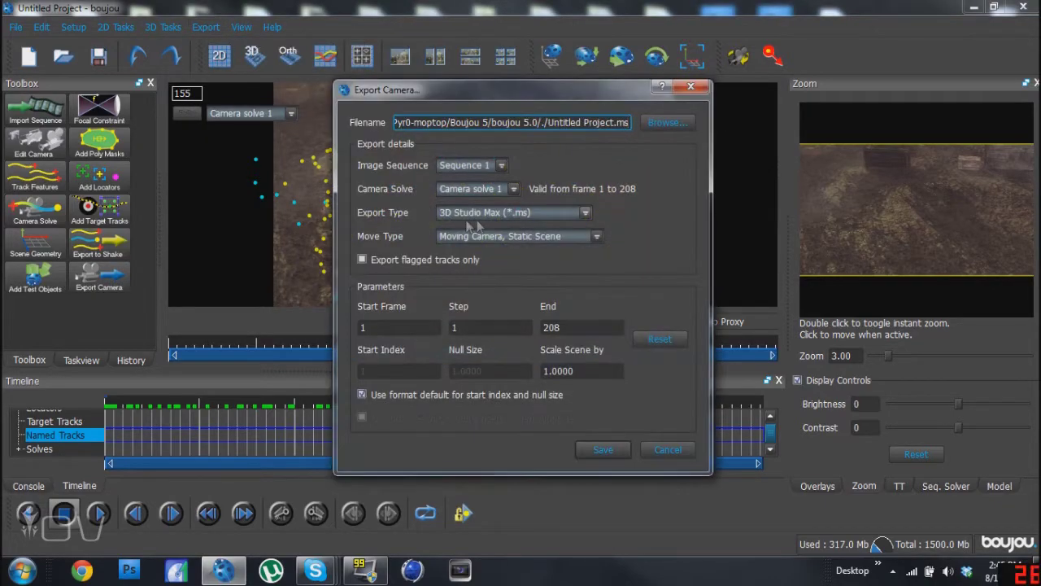
click(470, 213)
click(480, 271)
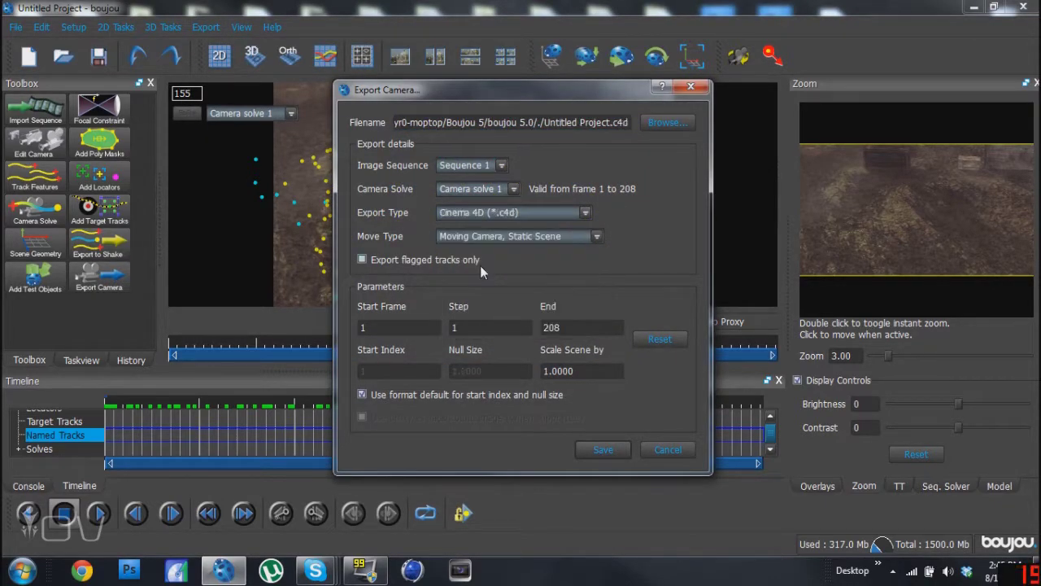
double_click(593, 370)
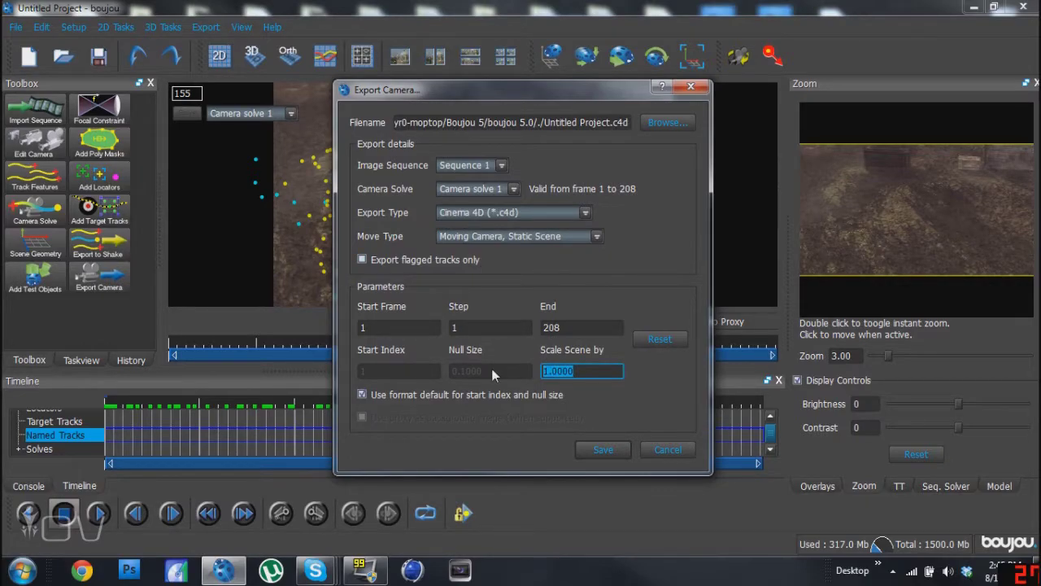
text(100)
click(667, 122)
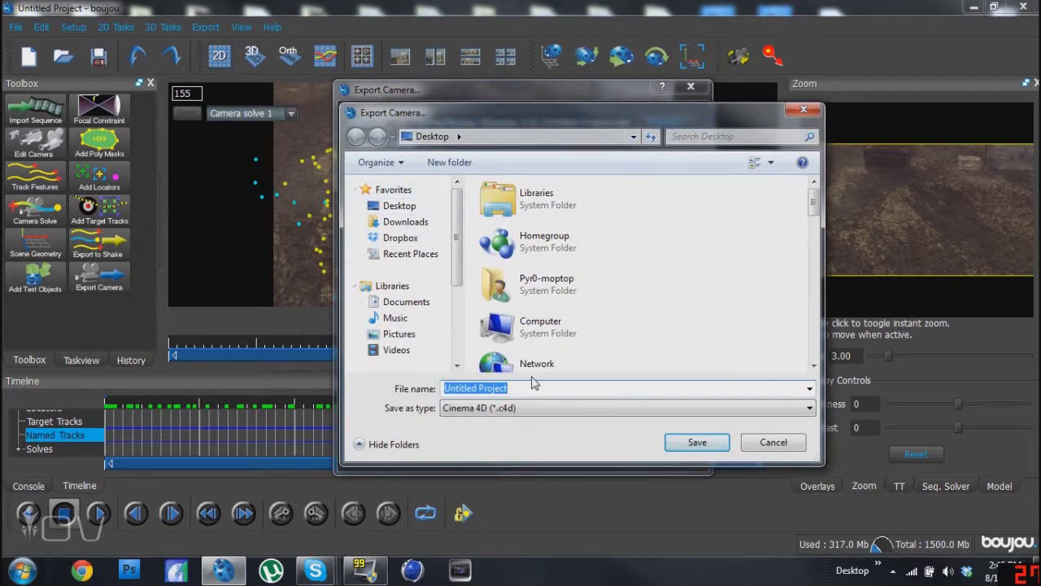
Try to save the camera export on the desktop as tutorial.
text(tutorial)
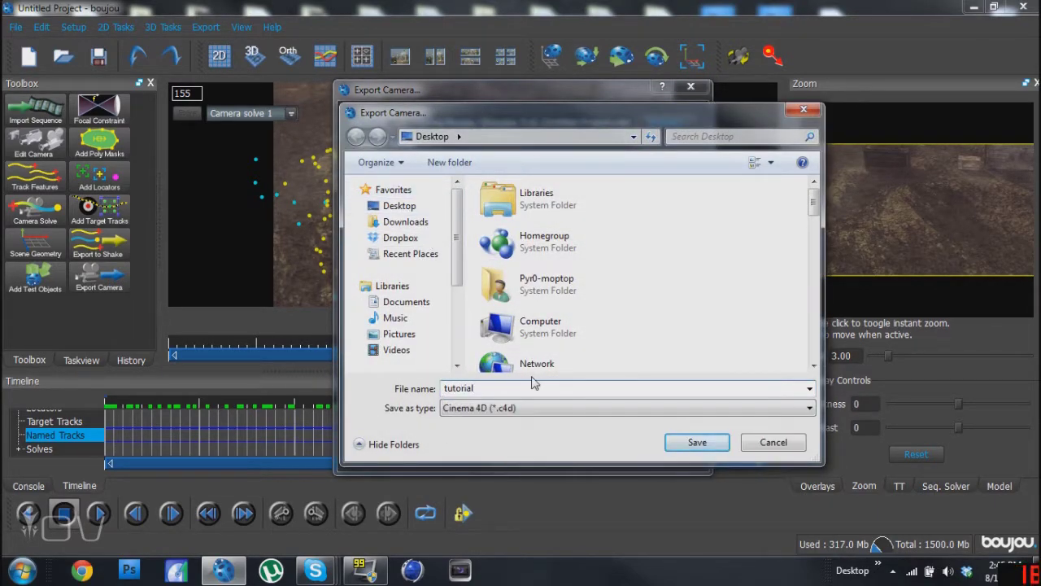
click(684, 443)
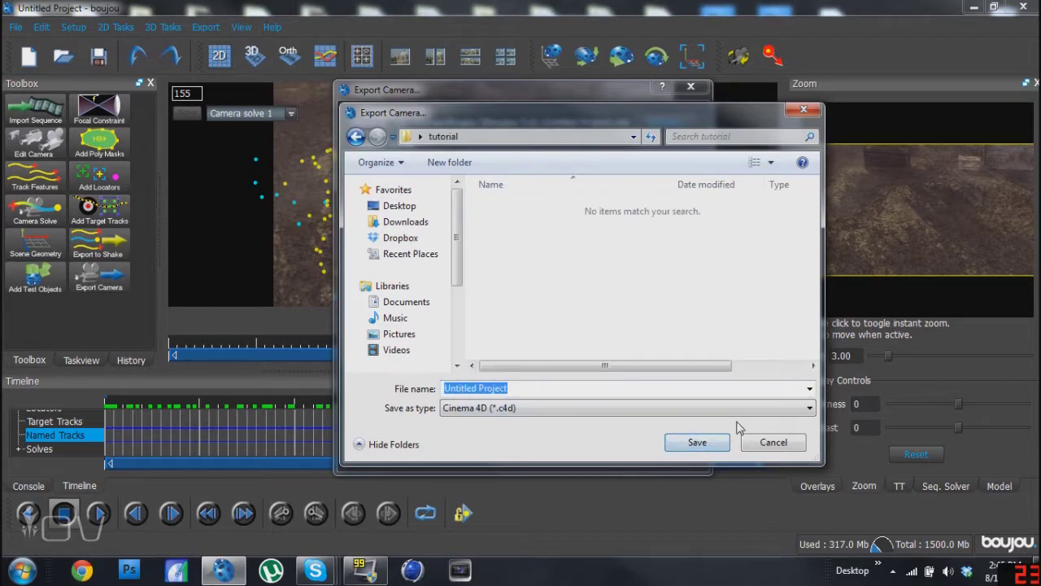
click(399, 206)
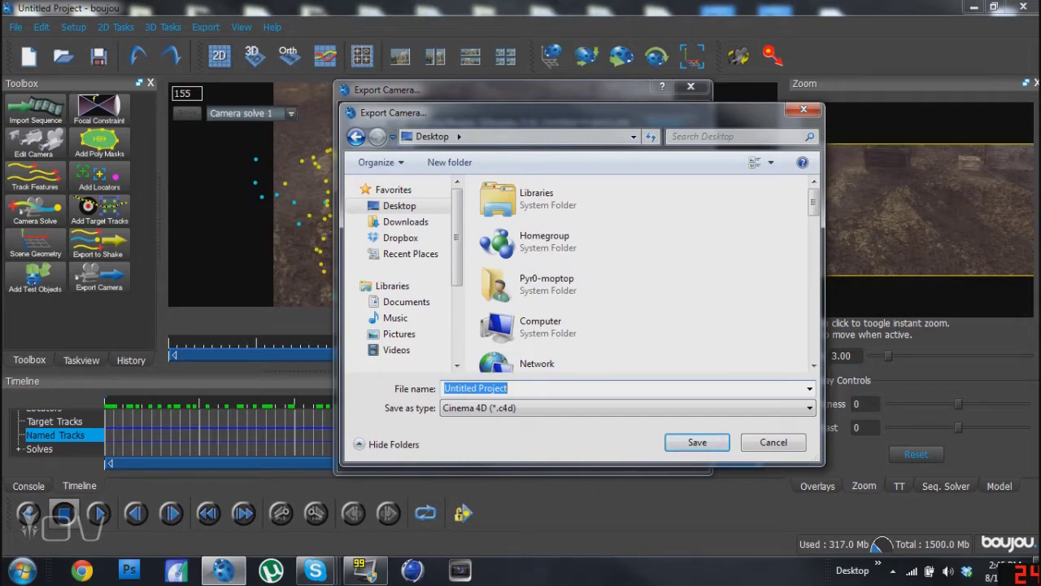
text(ut)
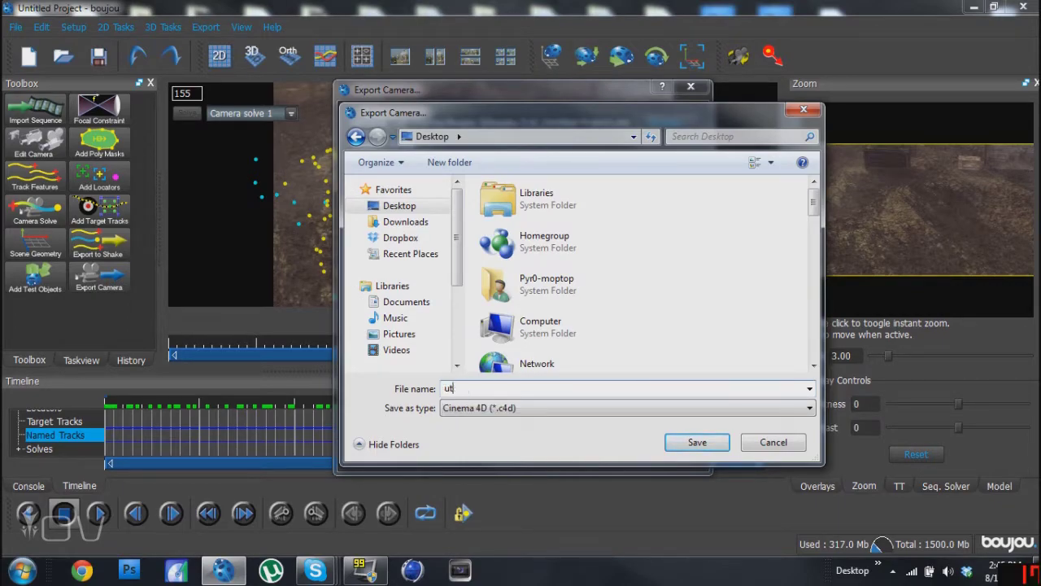
text(oriatuti)
key(BackSpace)
key(BackSpace)
key(BackSpace)
key(BackSpace)
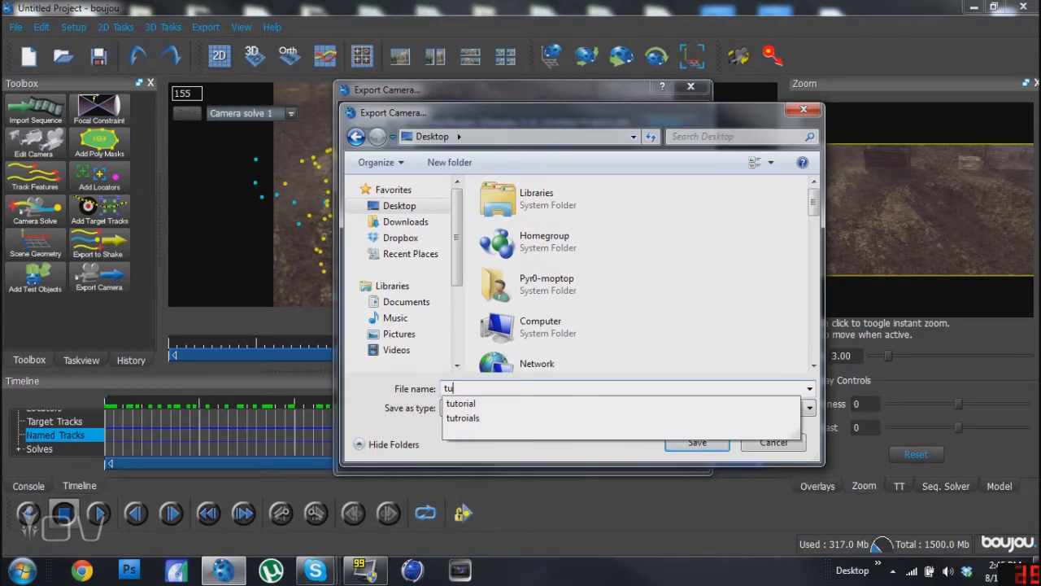
Save the Cinema 4D camera export to the desktop under the file name jfkdl;afjkl;da.
text(jfkdl;afjkl;da)
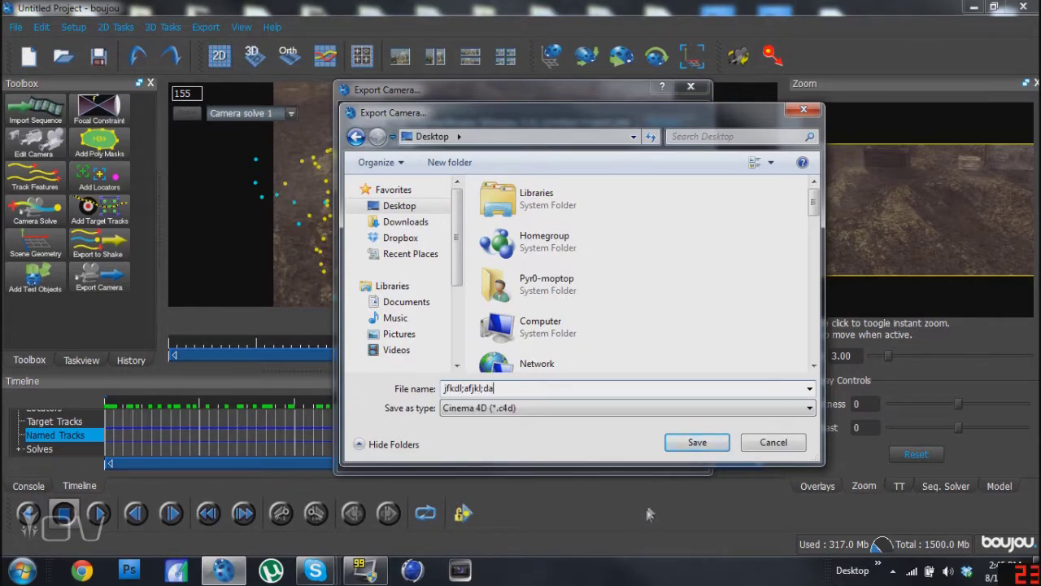
click(678, 449)
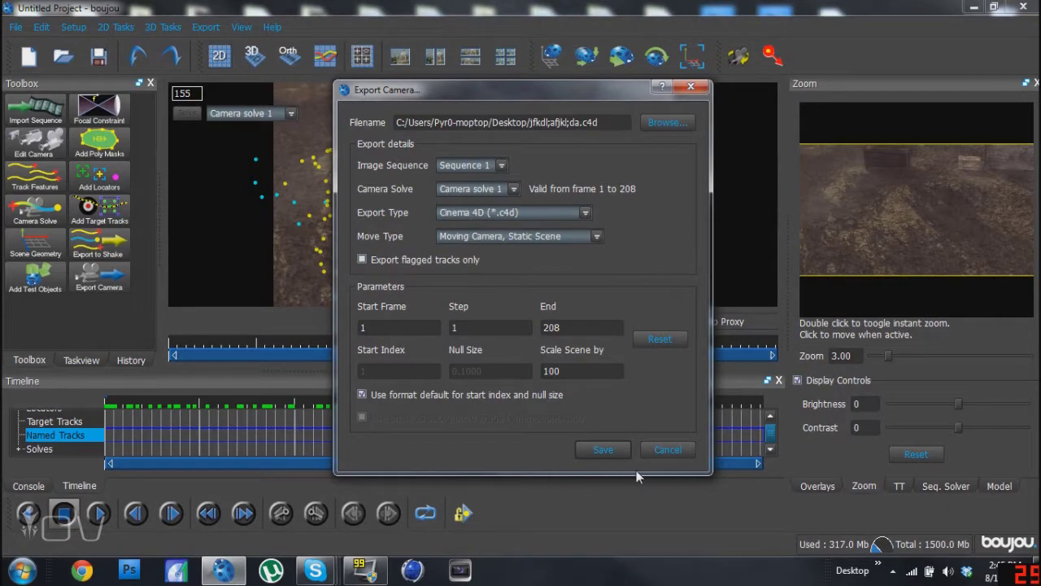
click(599, 451)
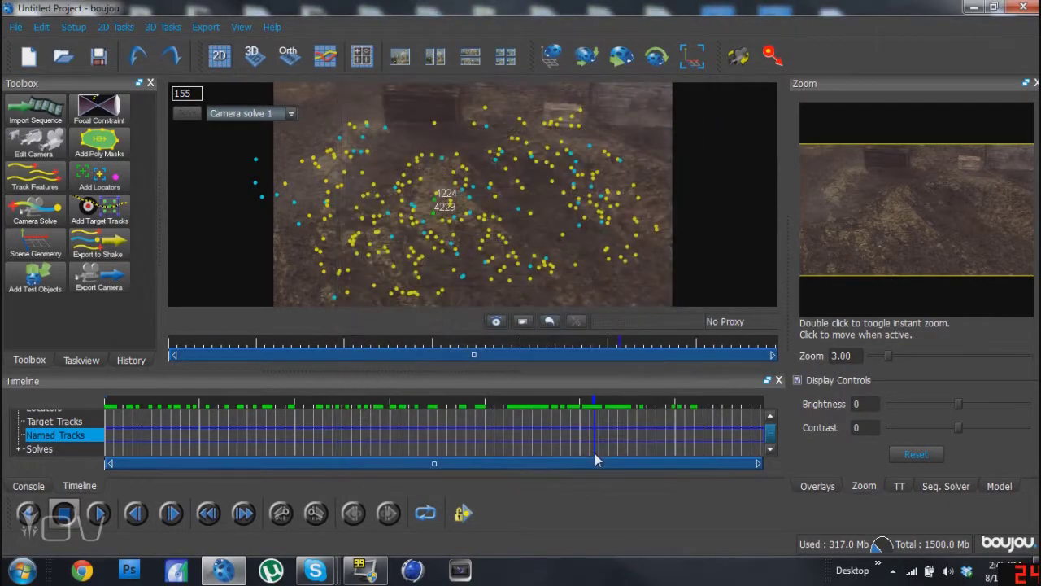
Close boujou and minimize both Skype windows to reach the desktop.
click(1022, 7)
click(530, 299)
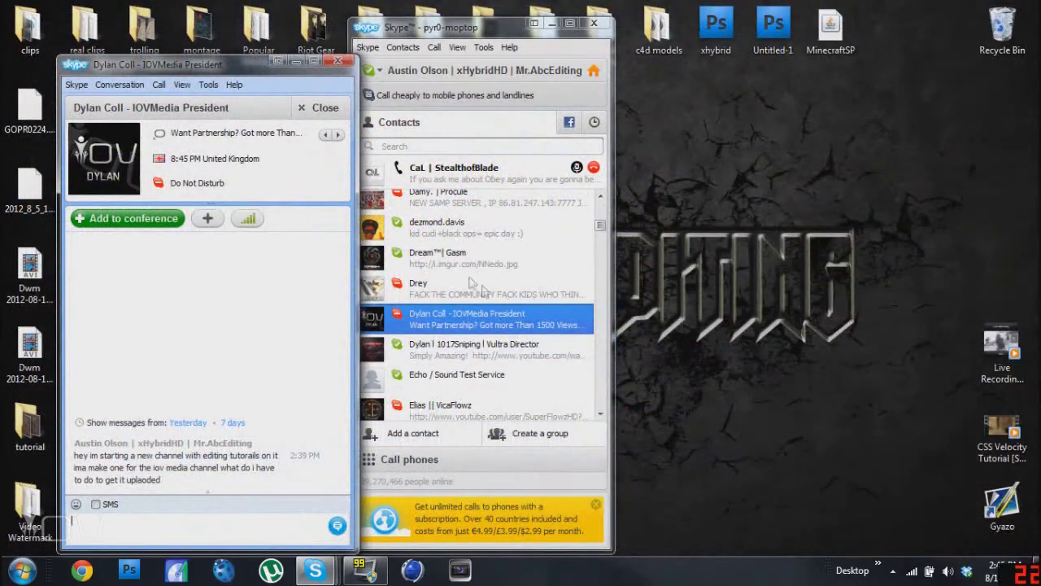
click(297, 58)
click(553, 23)
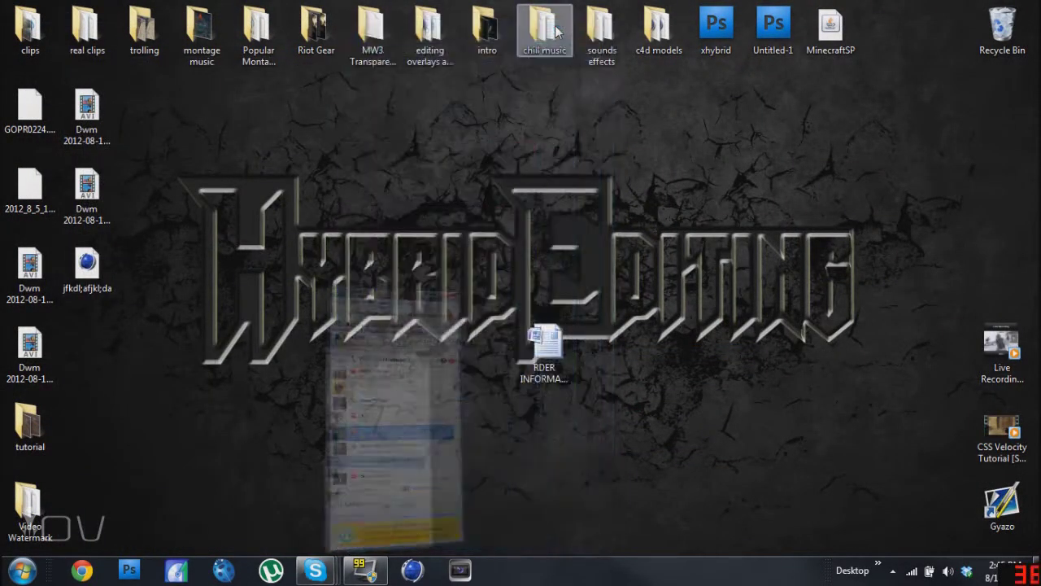
Open the exported jfkdl;afjkl;da file in Cinema 4D, accept the LightWave import settings, and extend the timeline's preview range to 208 F.
drag(92, 271, 368, 192)
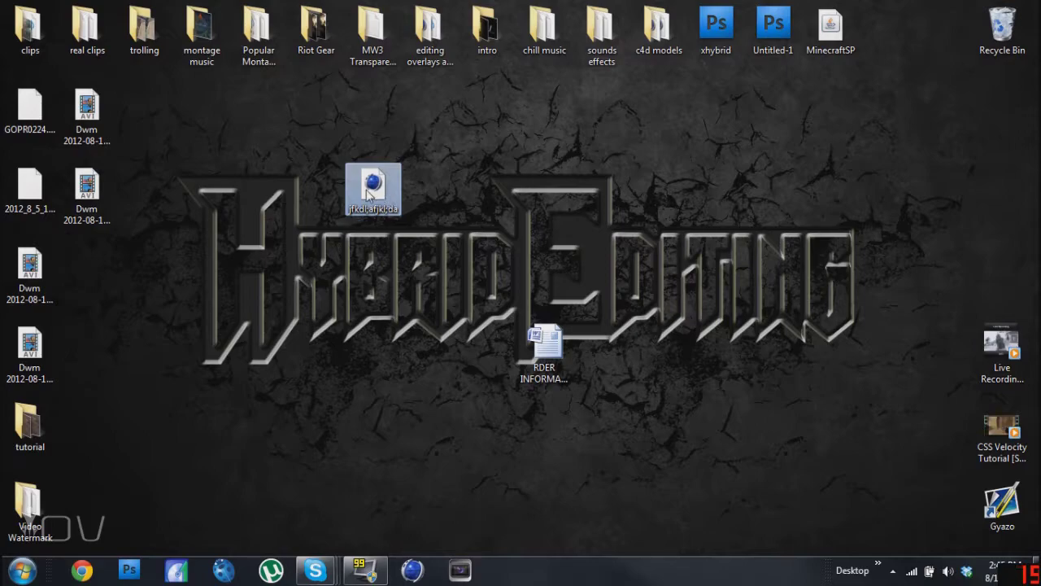
double_click(368, 192)
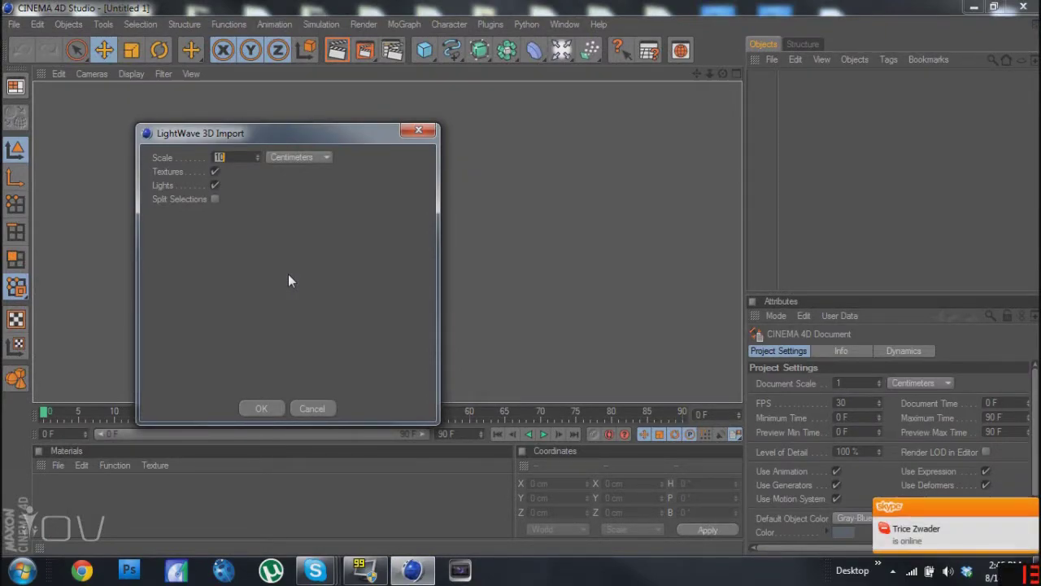
click(279, 411)
drag(225, 434, 422, 434)
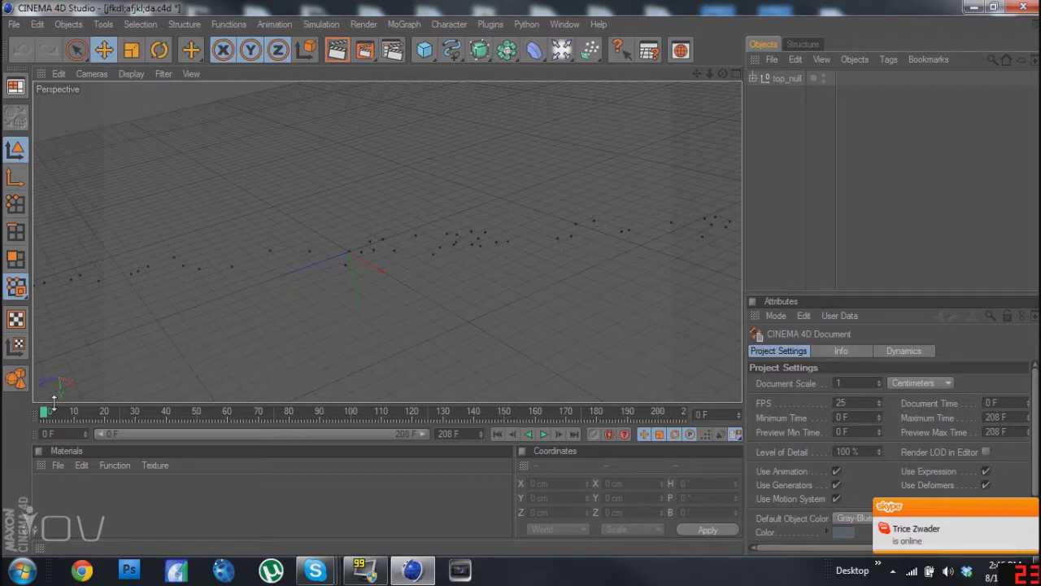
Scrub the timeline from the start to frame 25 to check the imported camera motion.
drag(52, 418, 39, 400)
drag(561, 51, 570, 57)
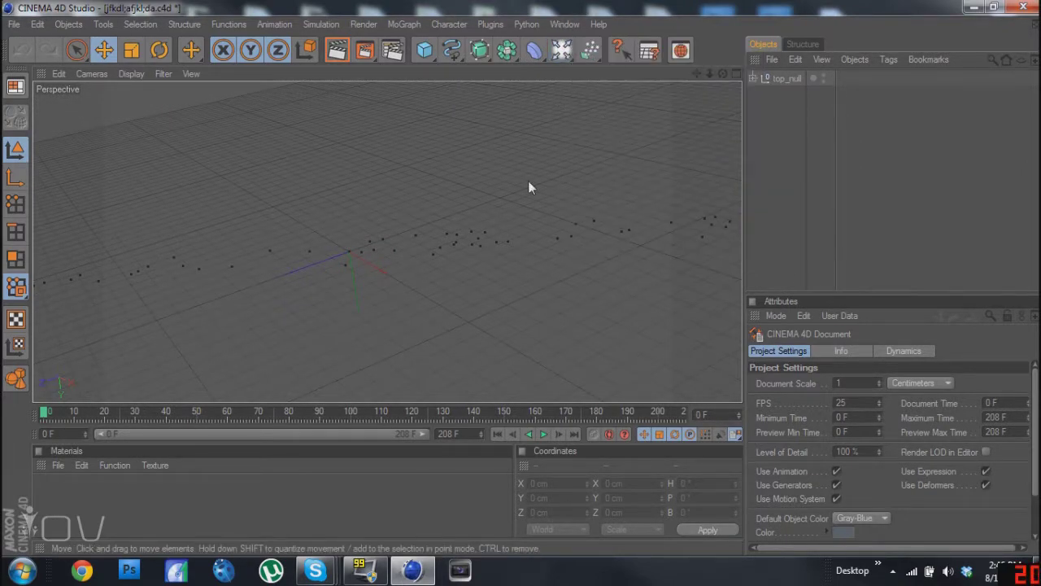
drag(44, 417, 121, 414)
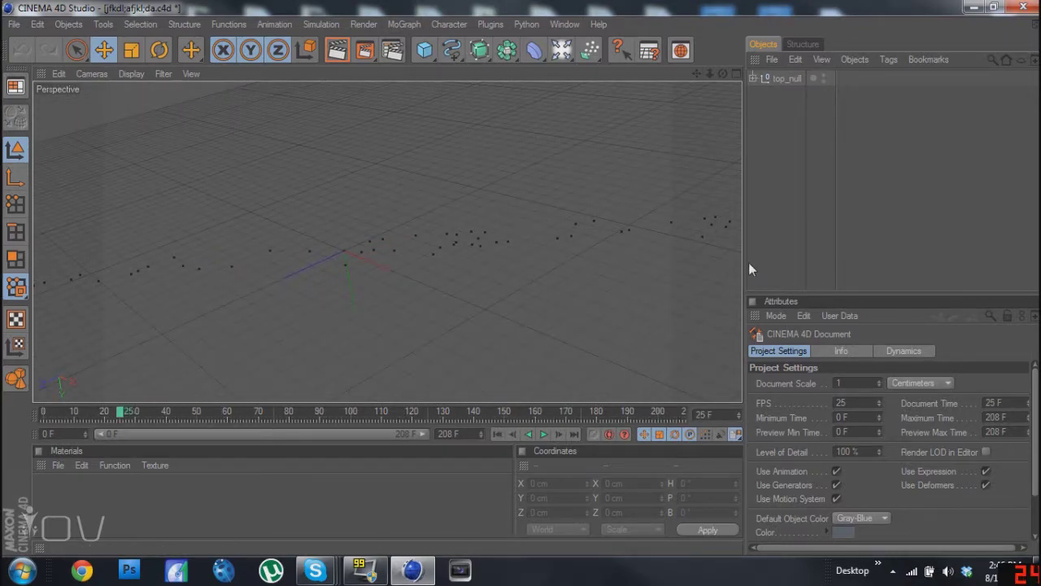
Add a Background object to the scene, undoing any light added by mistake.
click(567, 56)
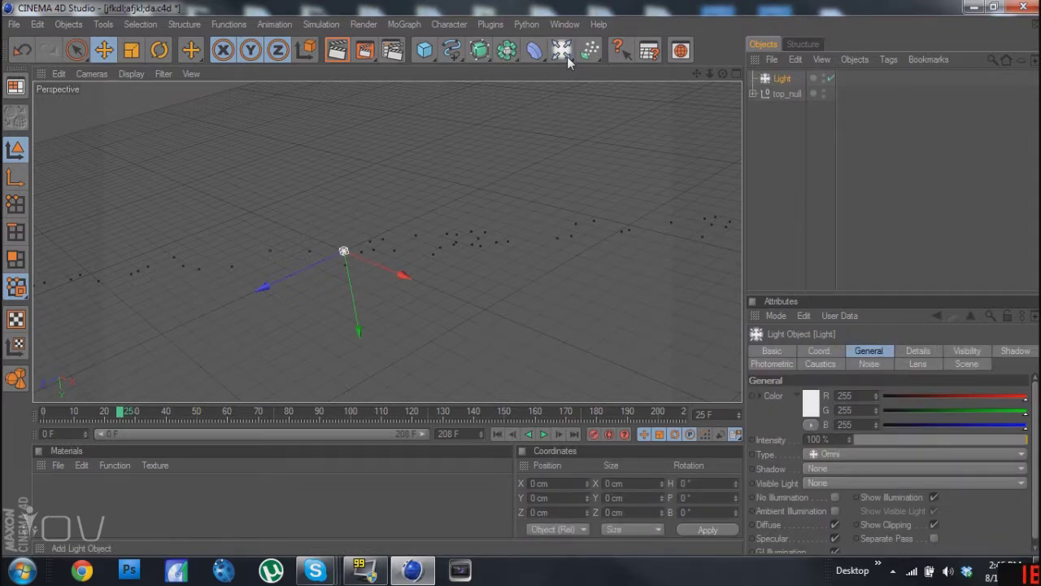
key(ctrl+z)
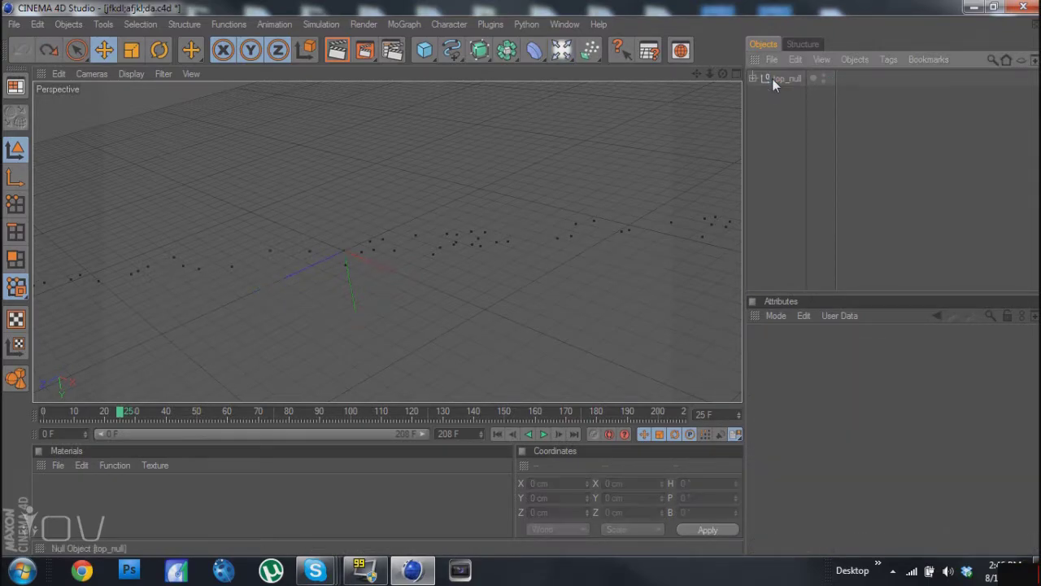
click(561, 51)
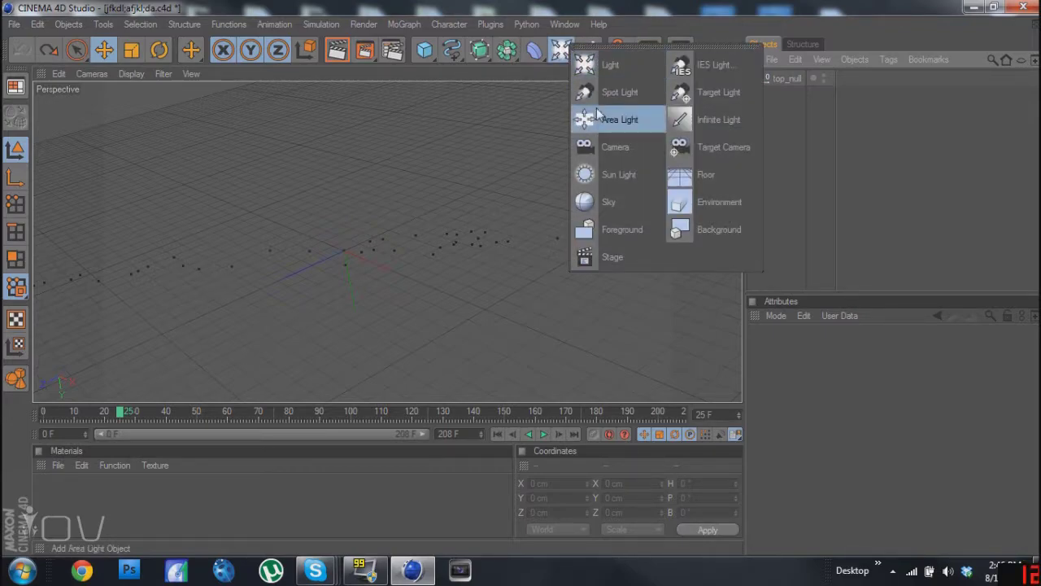
click(719, 231)
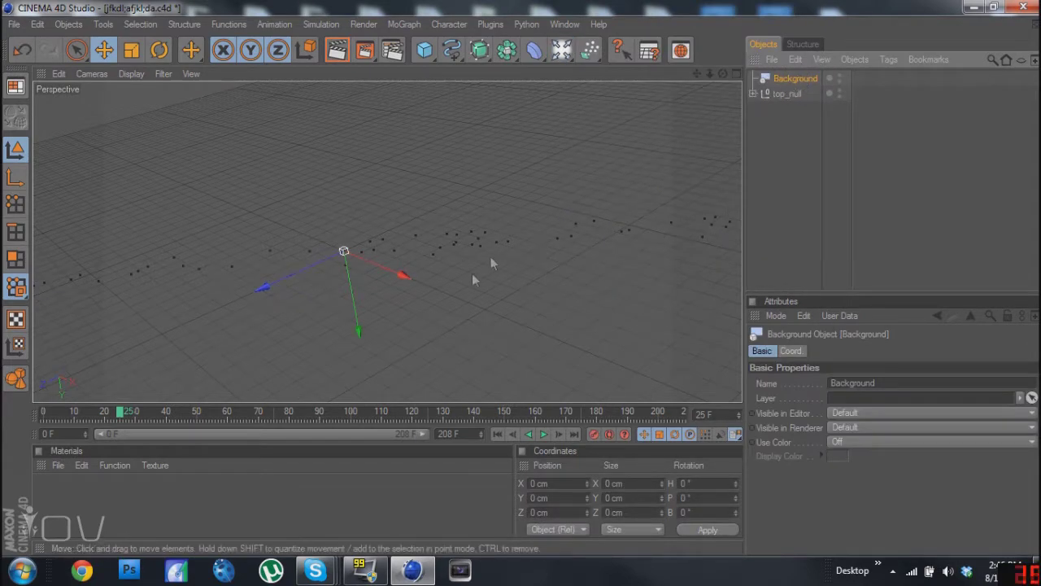
Create a material with Untitled_000000.png from the tutorial folder as its color texture, without copying the image to the document location.
double_click(220, 494)
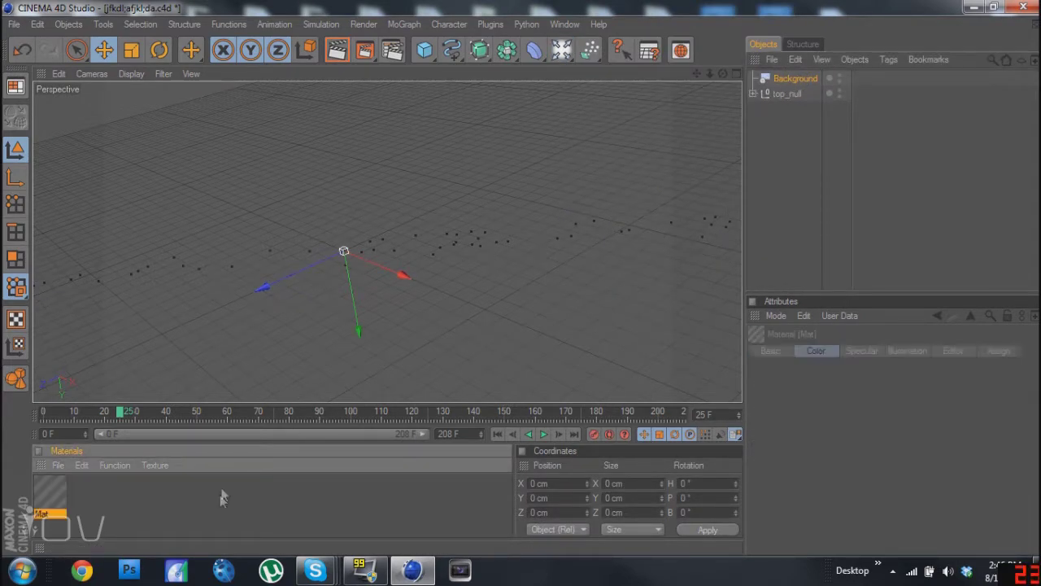
double_click(50, 490)
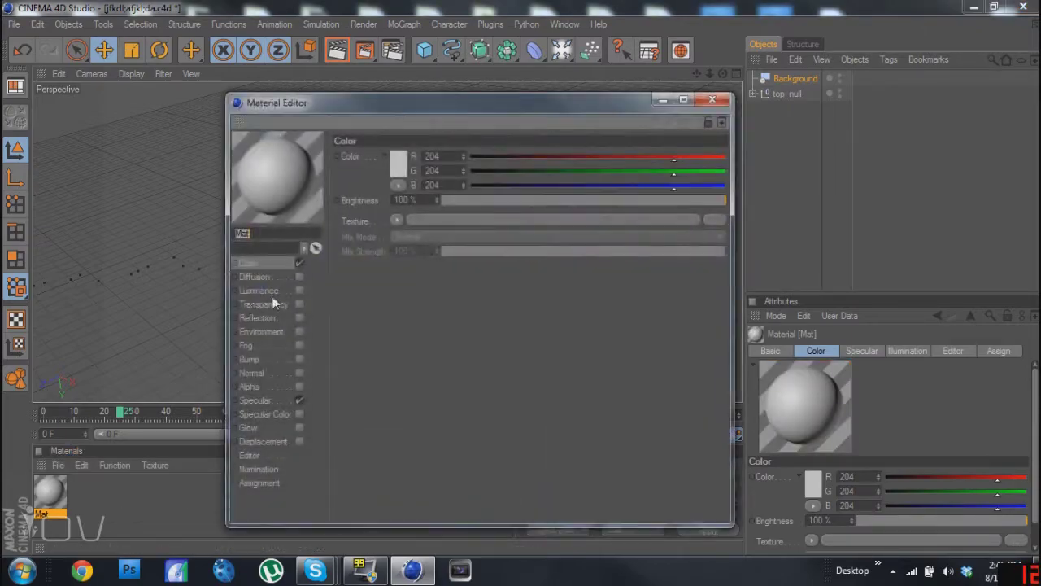
click(396, 220)
click(407, 248)
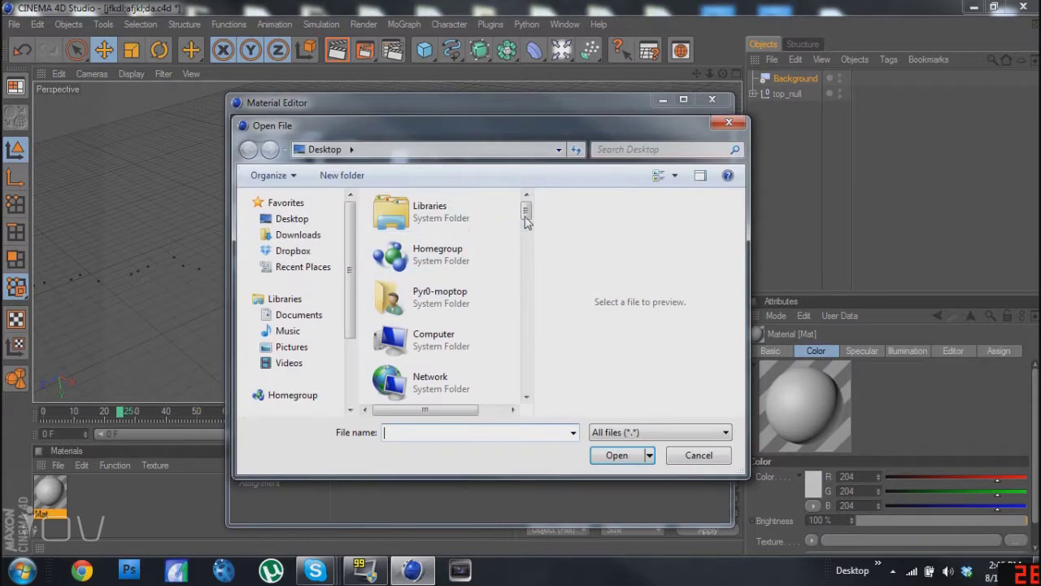
drag(526, 213, 520, 306)
double_click(468, 289)
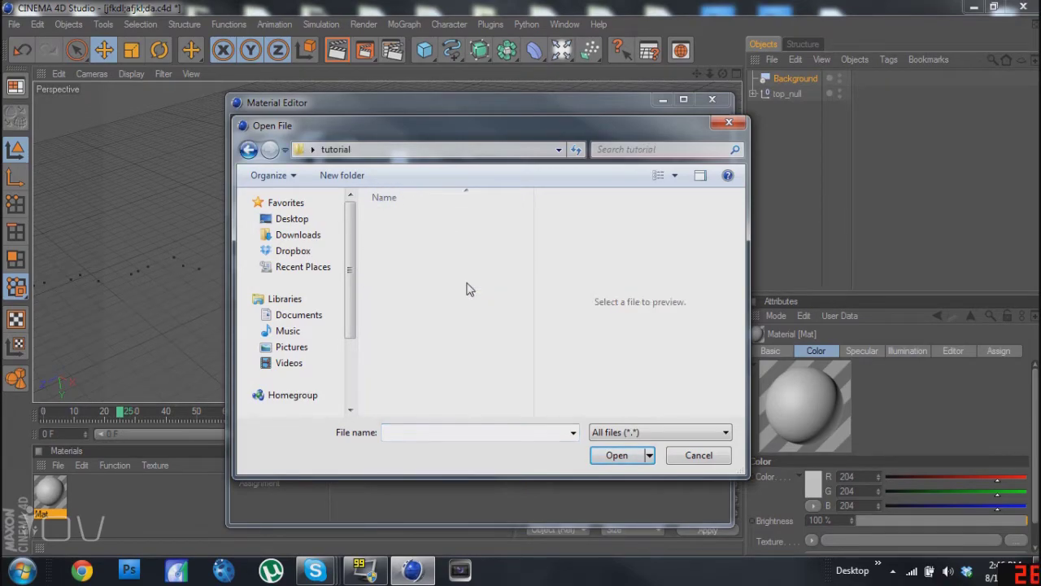
click(419, 214)
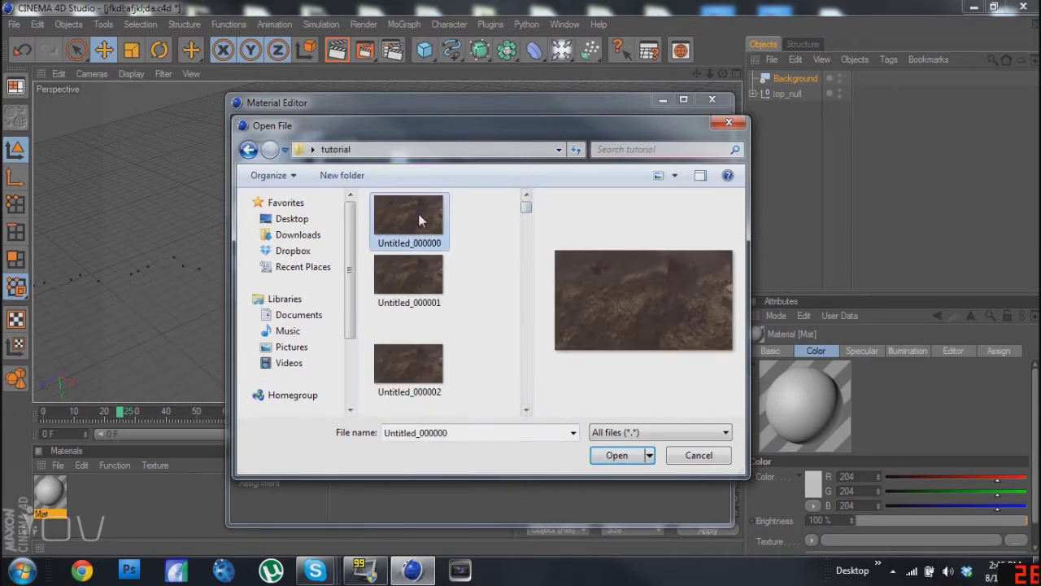
click(602, 454)
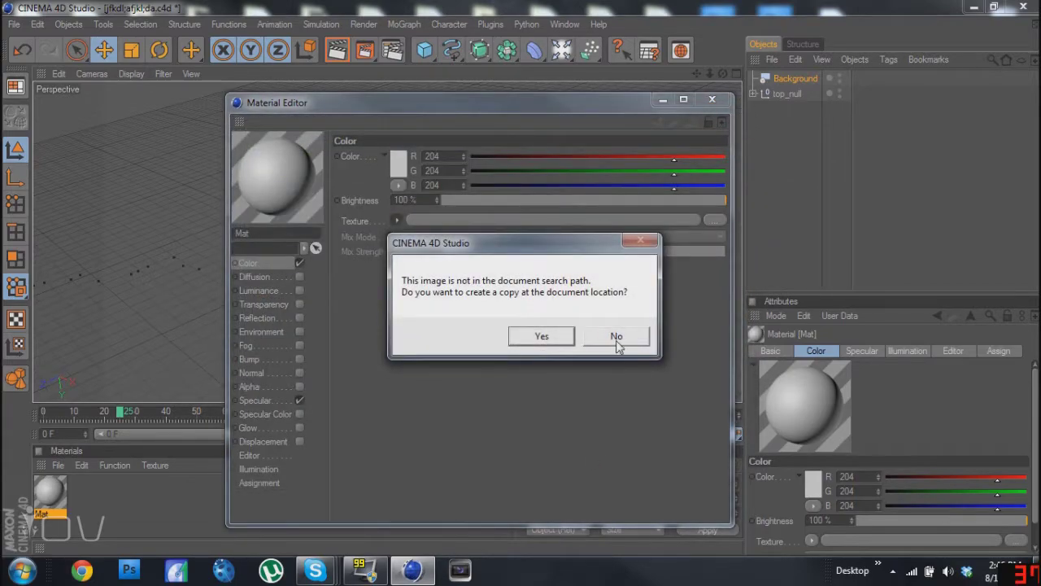
click(616, 336)
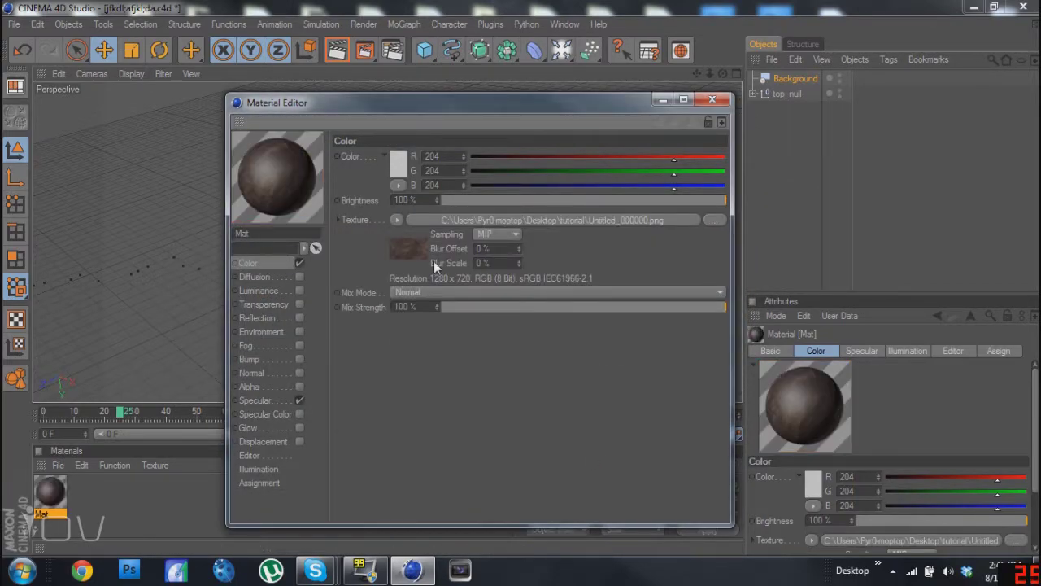
Calculate the movie frame range in the color texture's animation settings and close the Material Editor.
click(598, 221)
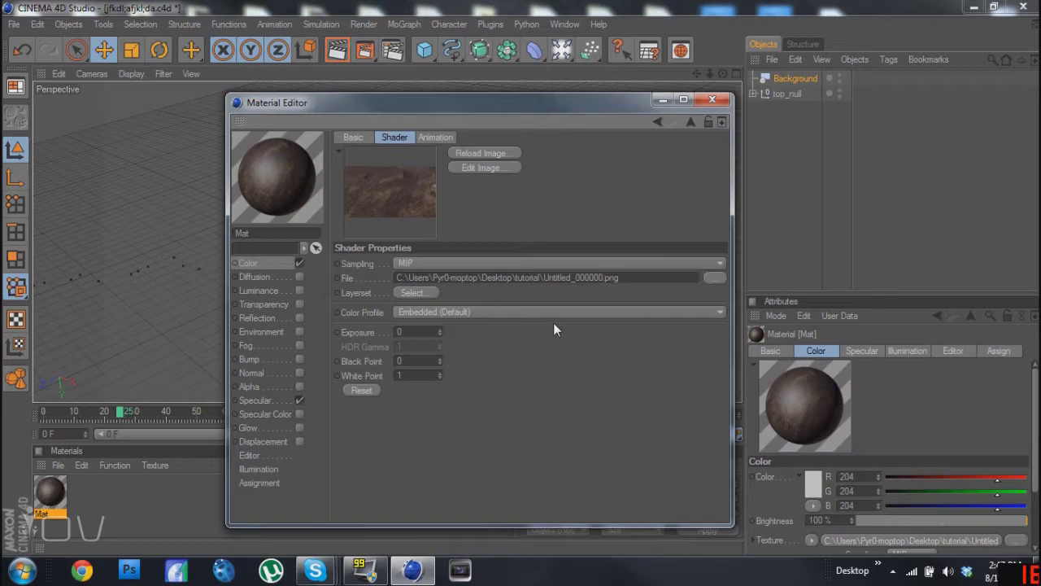
click(436, 137)
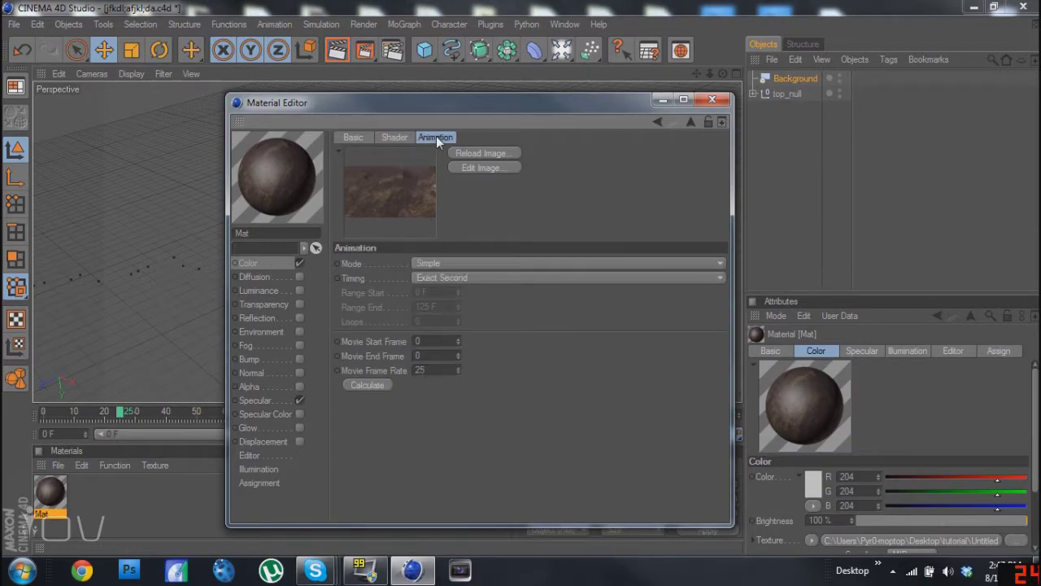
click(374, 388)
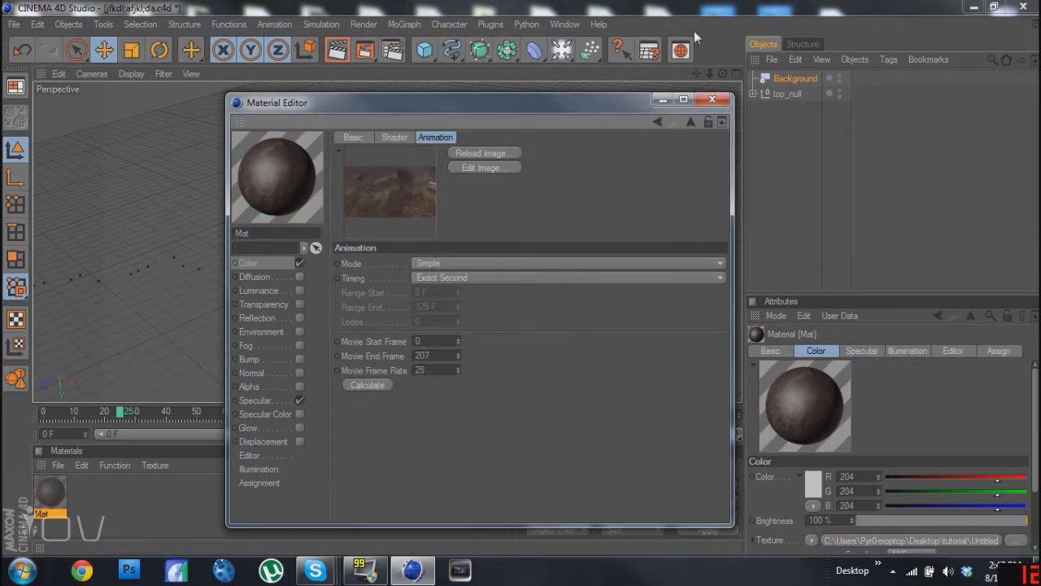
click(712, 99)
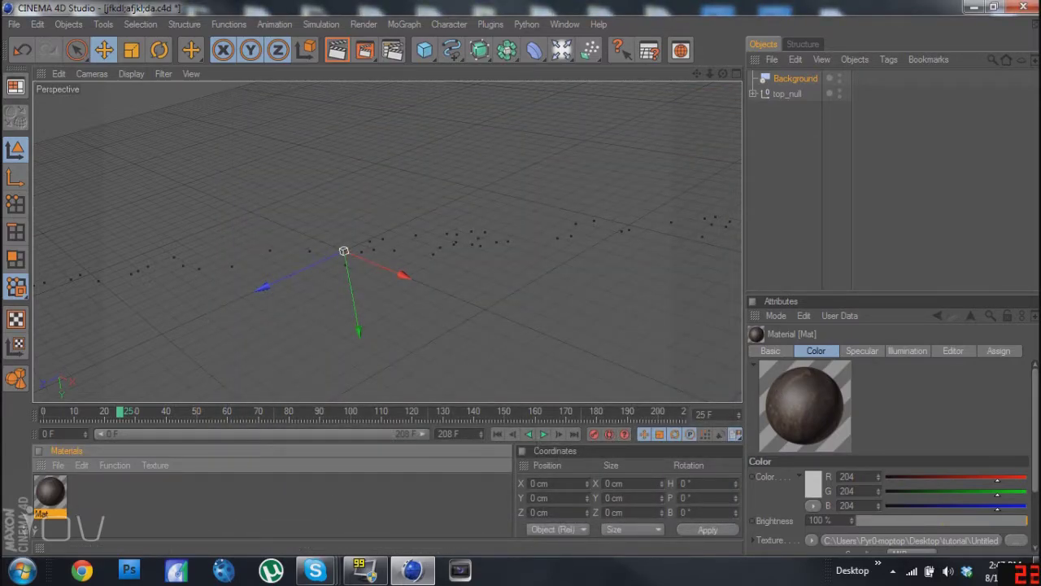
Apply the footage material to the Background object and scrub the timeline to frame 131 to check it.
drag(48, 493, 811, 81)
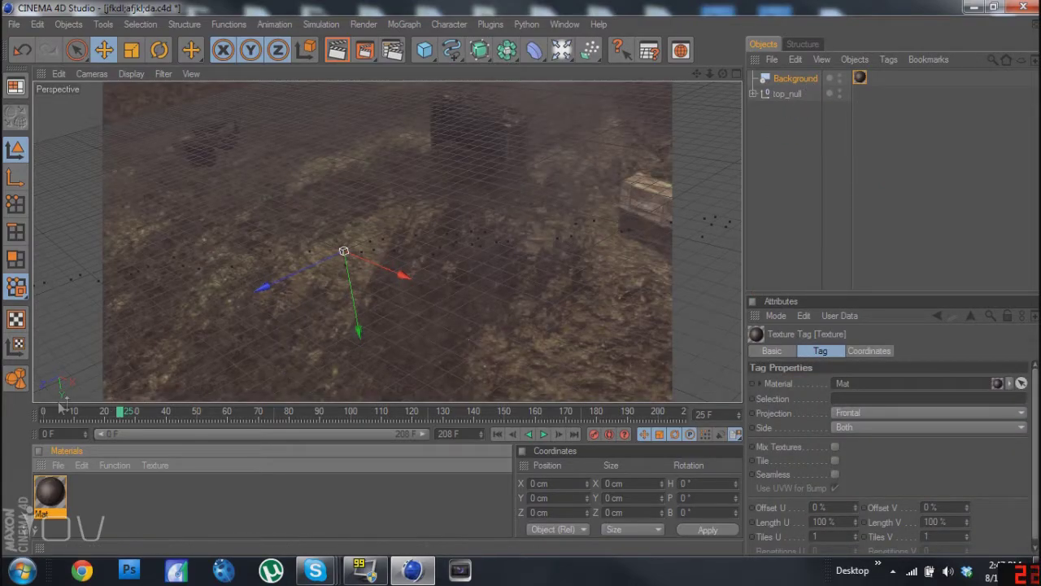
drag(112, 420, 614, 425)
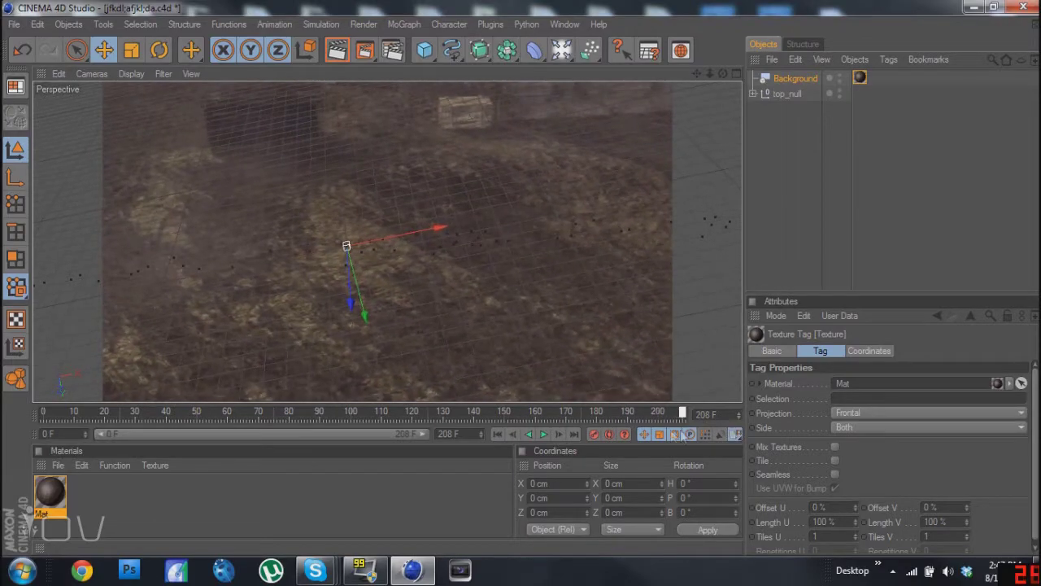
drag(509, 416, 446, 455)
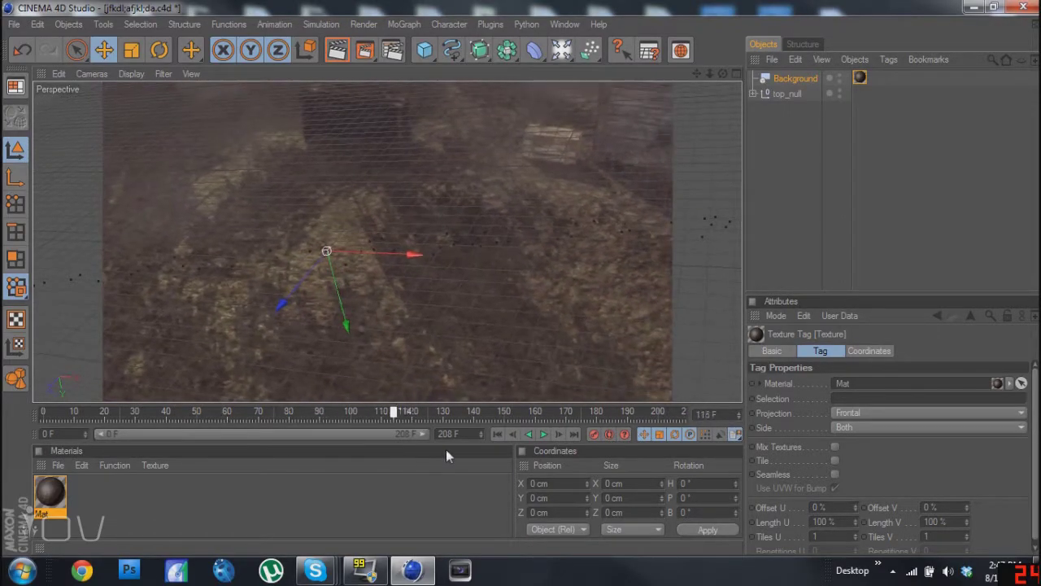
Add a MoText object and rotate it upright to a pitch of about -180° and a bank of about 7°.
click(403, 24)
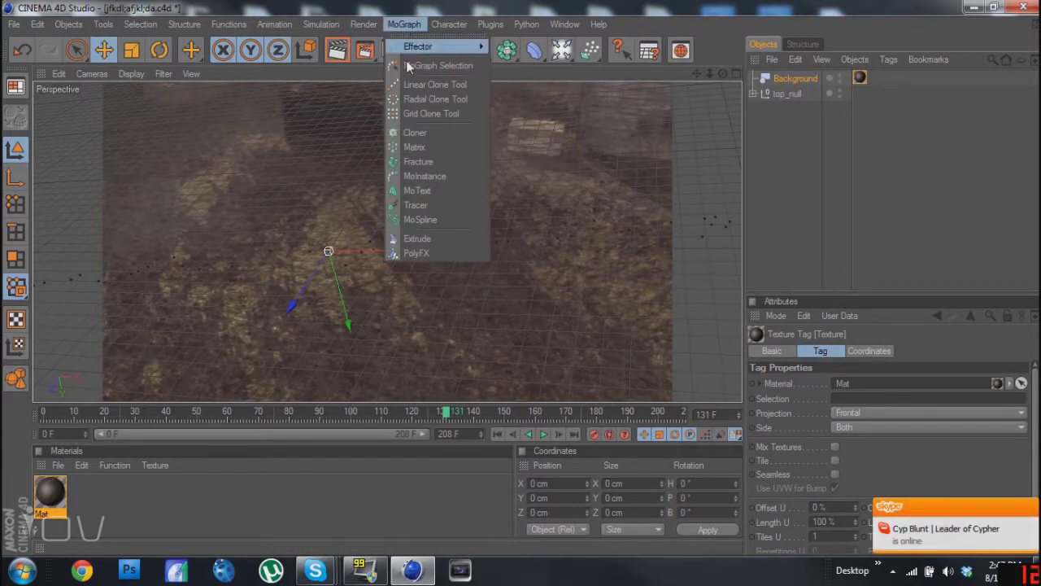
click(433, 192)
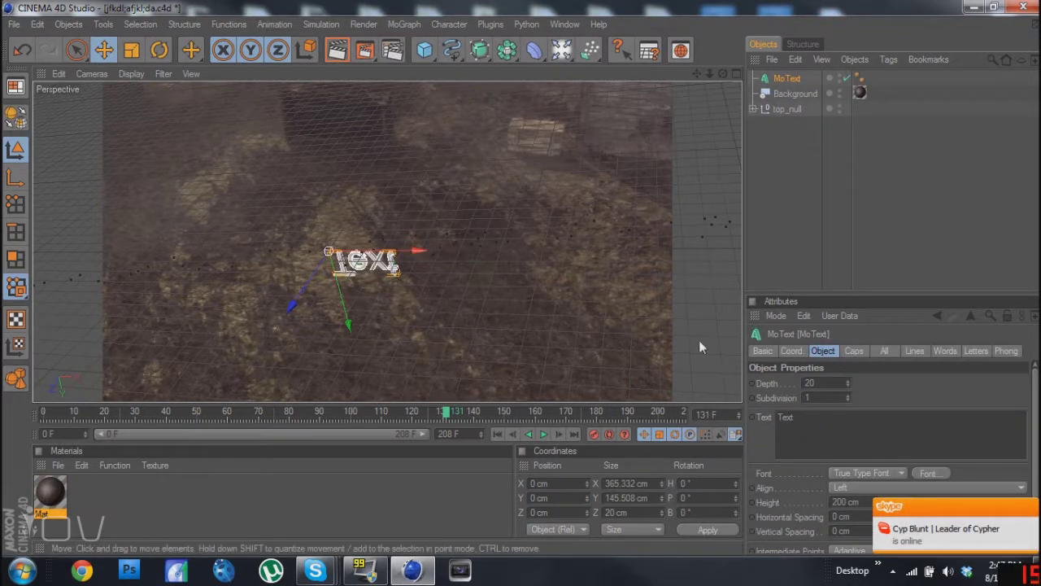
key(r)
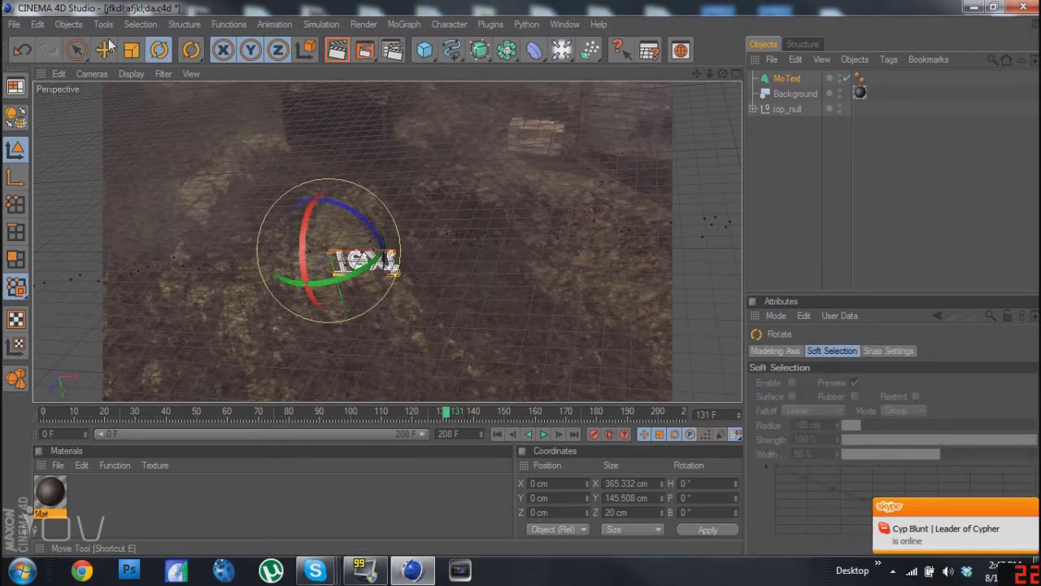
drag(300, 244, 328, 152)
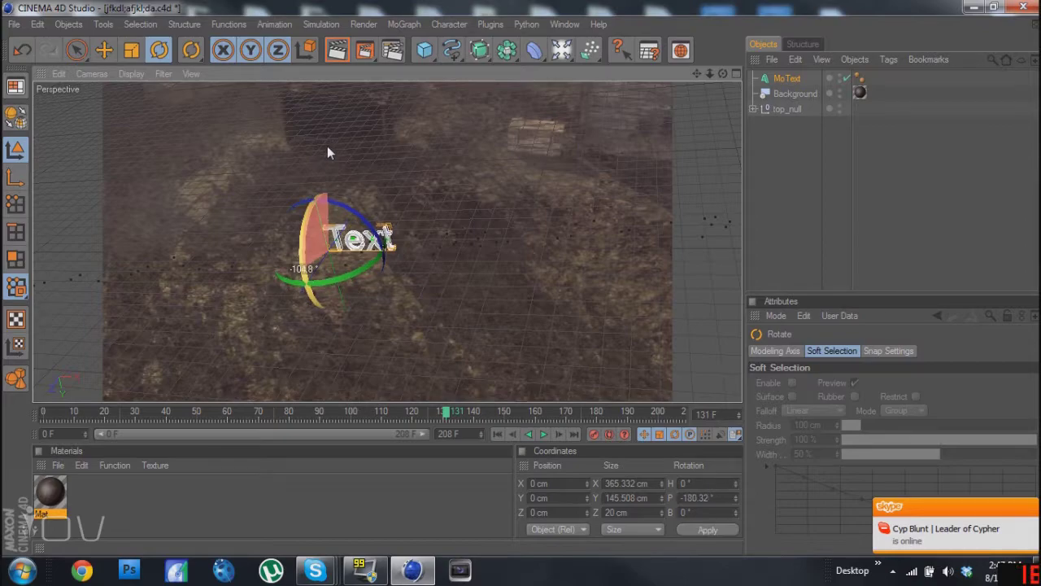
drag(345, 215, 356, 217)
key(e)
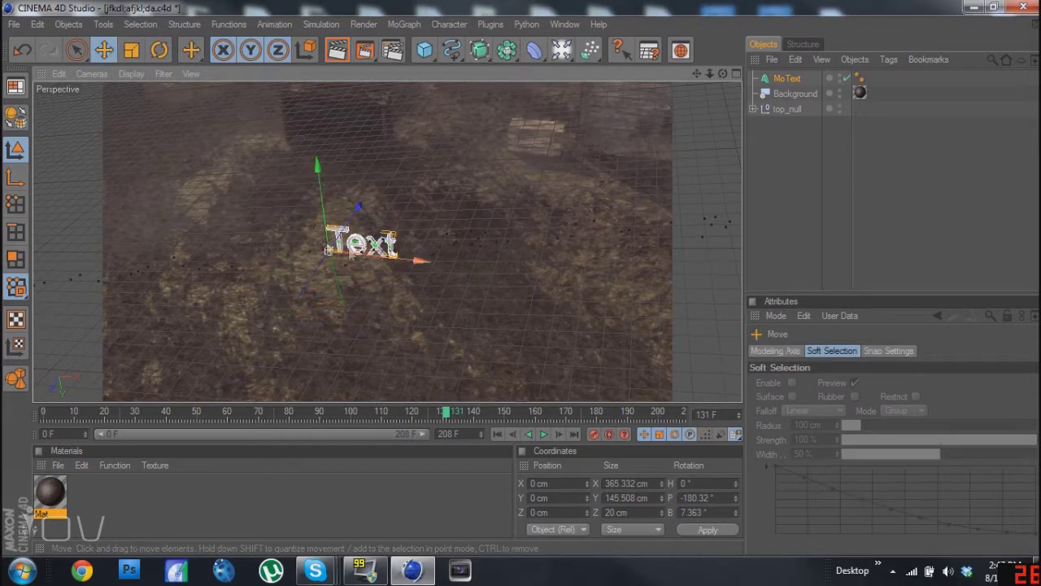
Move the MoText to about X -146 cm, rotate its heading to about -3.5°, and check it at frame 189.
drag(326, 250, 323, 277)
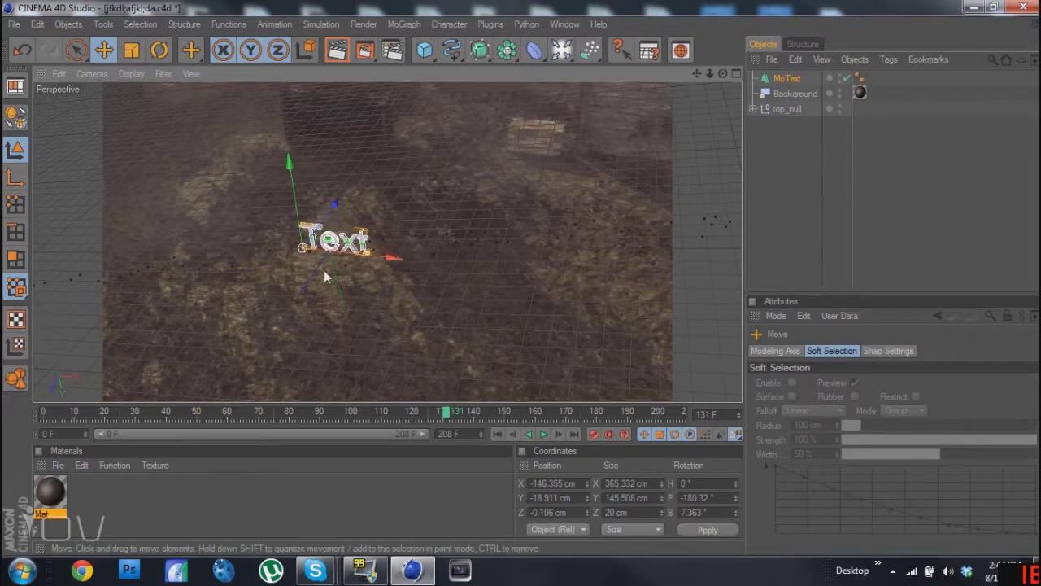
click(160, 50)
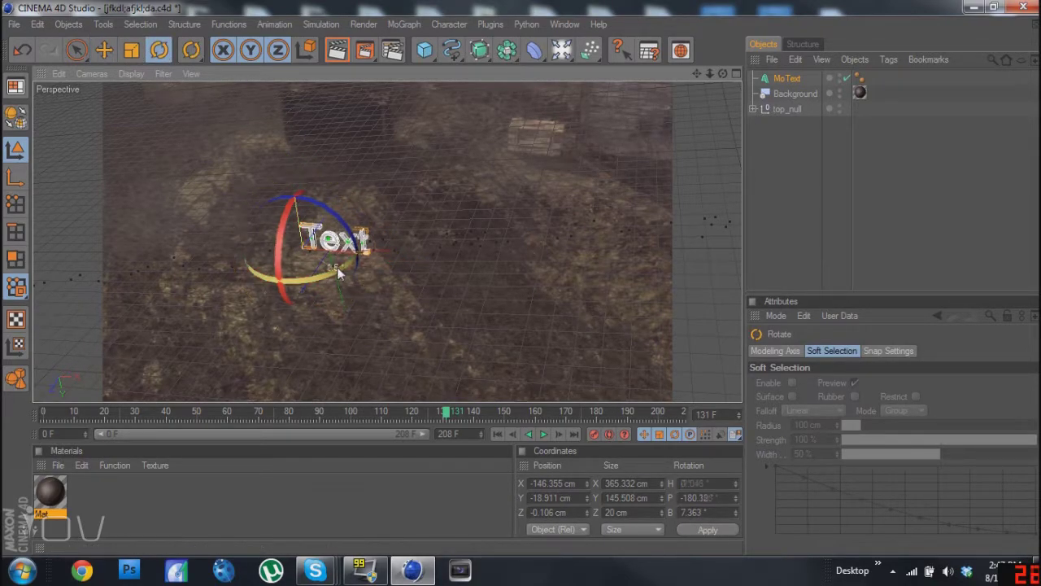
drag(442, 414, 627, 409)
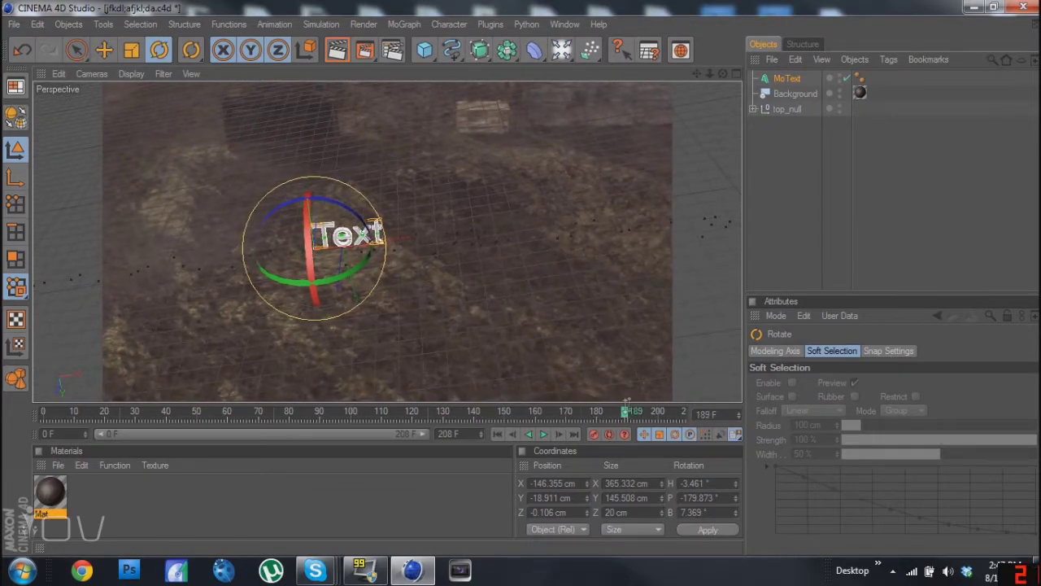
Set the MoText object's extrusion depth to 50.
click(786, 78)
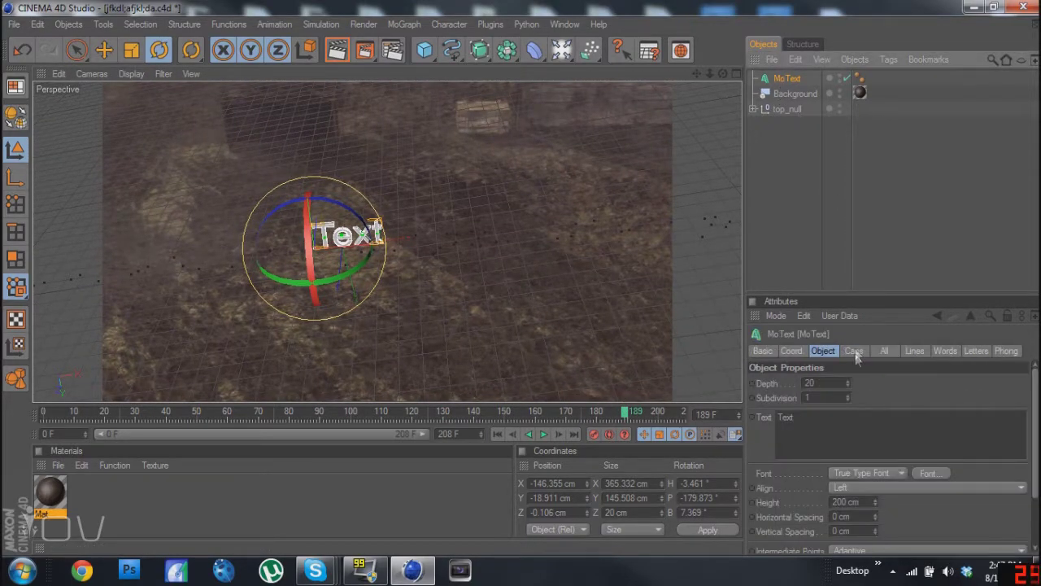
click(823, 382)
text(50)
key(Return)
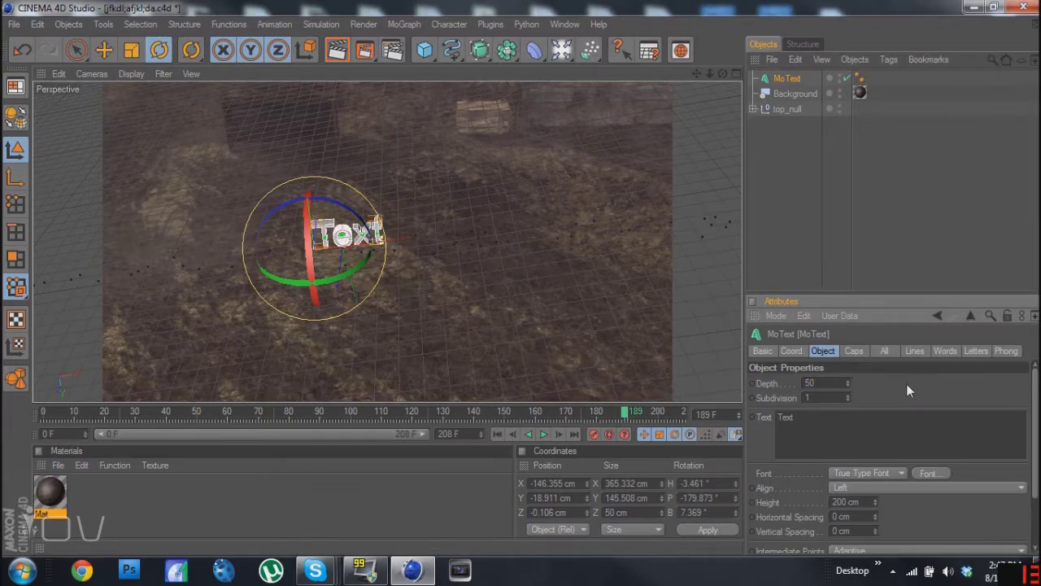
Replace the MoText wording with "MCD Editing contest".
key(ctrl+a)
key(BackSpace)
text(Metal Core Designs)
key(BackSpace)
key(BackSpace)
key(BackSpace)
key(BackSpace)
key(BackSpace)
key(BackSpace)
key(BackSpace)
key(BackSpace)
key(BackSpace)
key(BackSpace)
key(BackSpace)
key(BackSpace)
key(BackSpace)
key(BackSpace)
key(BackSpace)
key(BackSpace)
key(BackSpace)
key(BackSpace)
key(BackSpace)
text(MCD Editing contest)
click(914, 388)
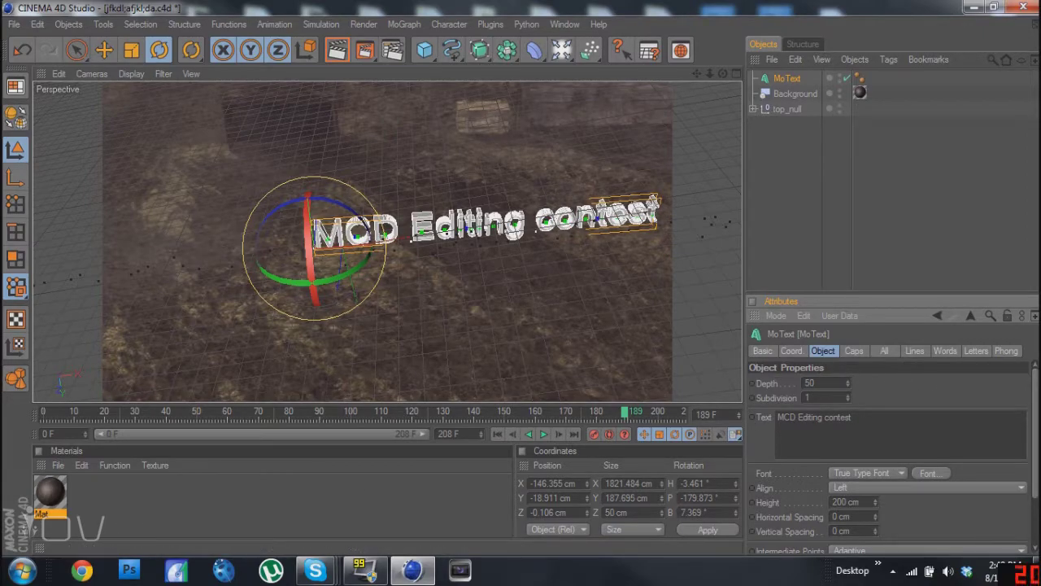
Break the text into two lines after "MCD" and indent the first line with spaces to centre it roughly.
key(Return)
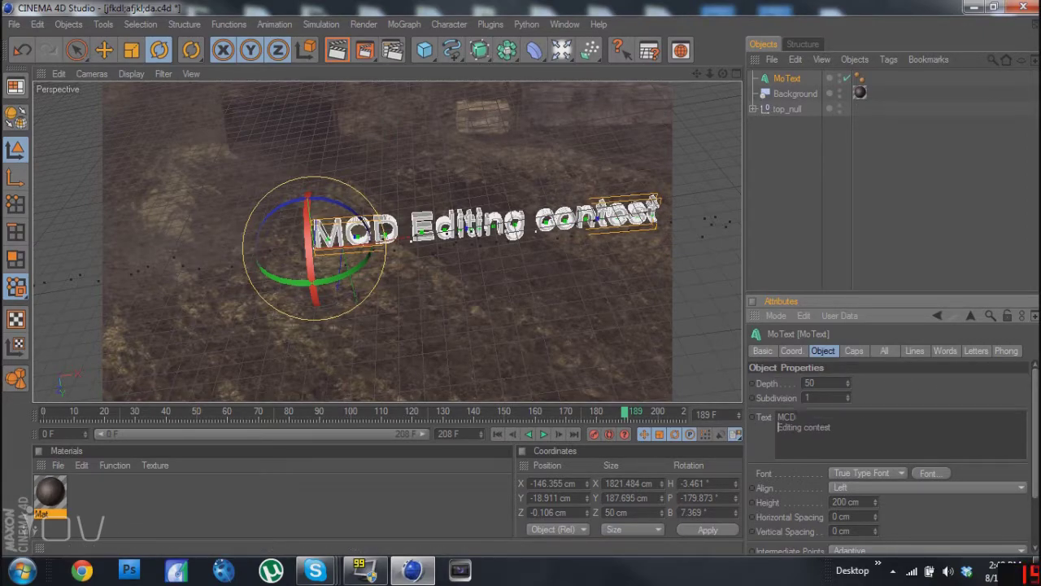
click(777, 419)
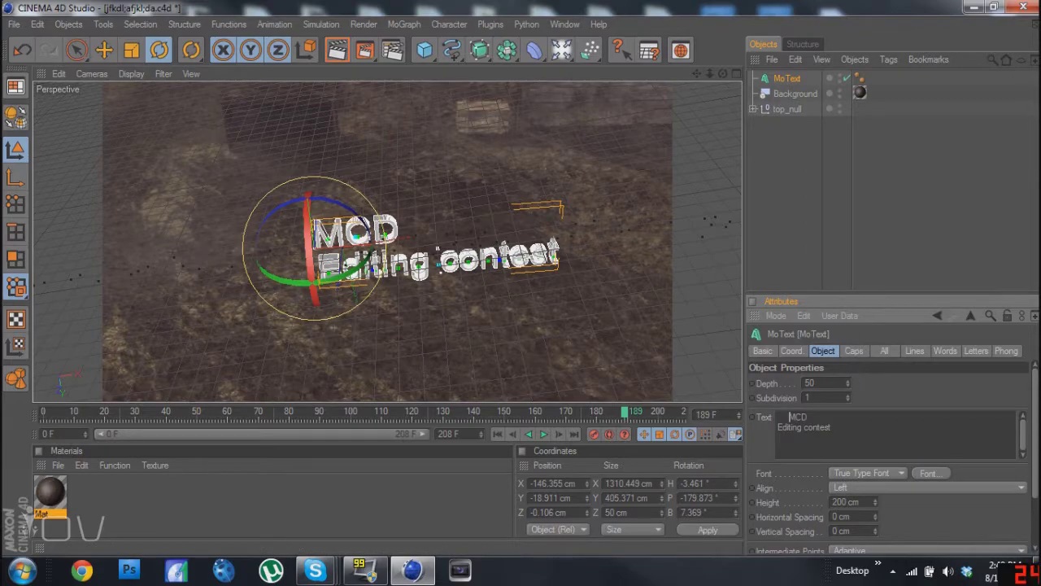
click(905, 380)
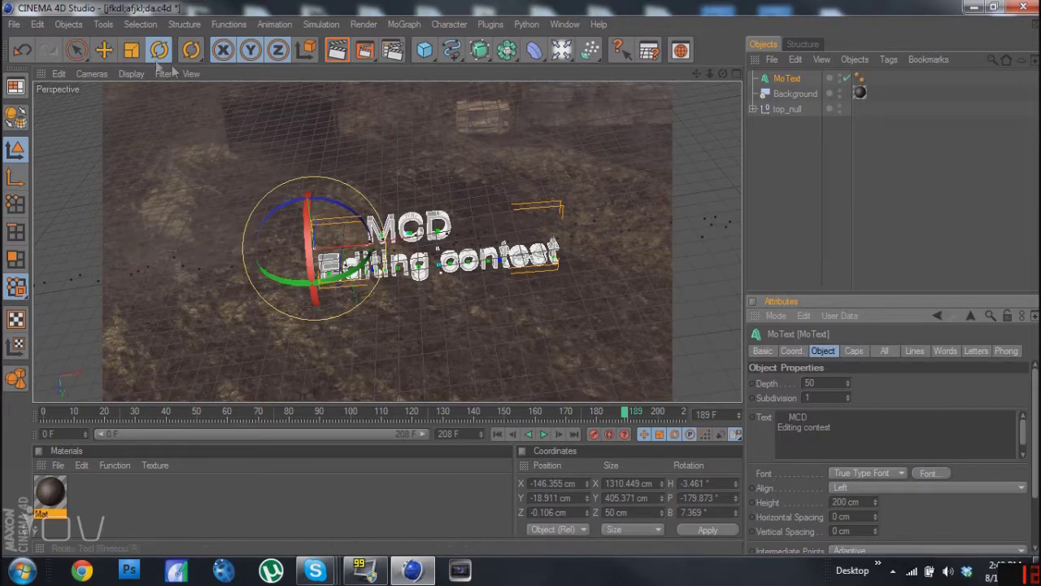
Move the text along its X axis to about X -498 cm and render the view to check it.
click(104, 51)
drag(411, 242, 340, 242)
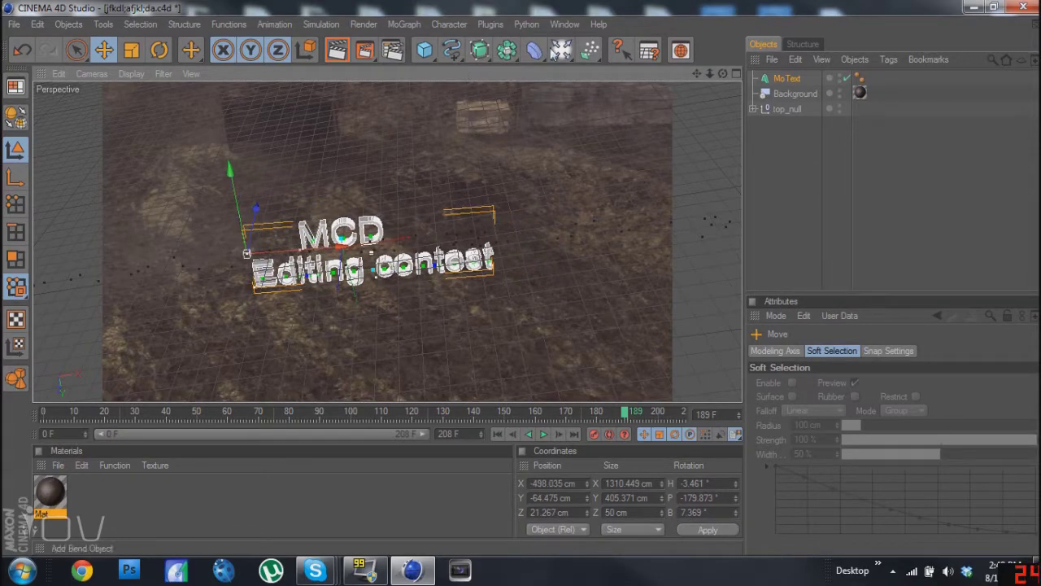
click(334, 51)
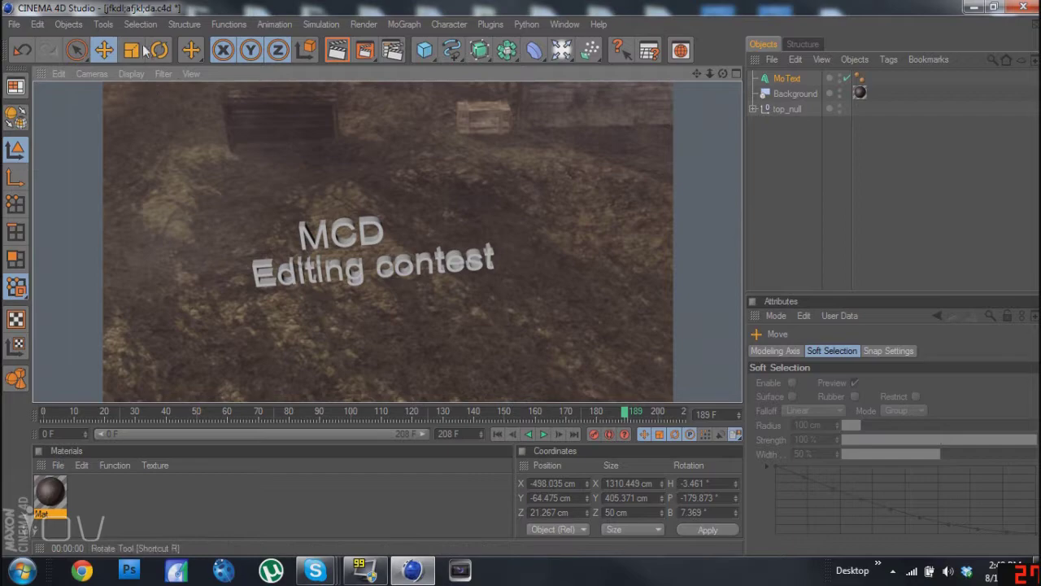
Raise the text to about Y -145 cm and scrub the timeline to frame 141 to check its placement.
click(785, 78)
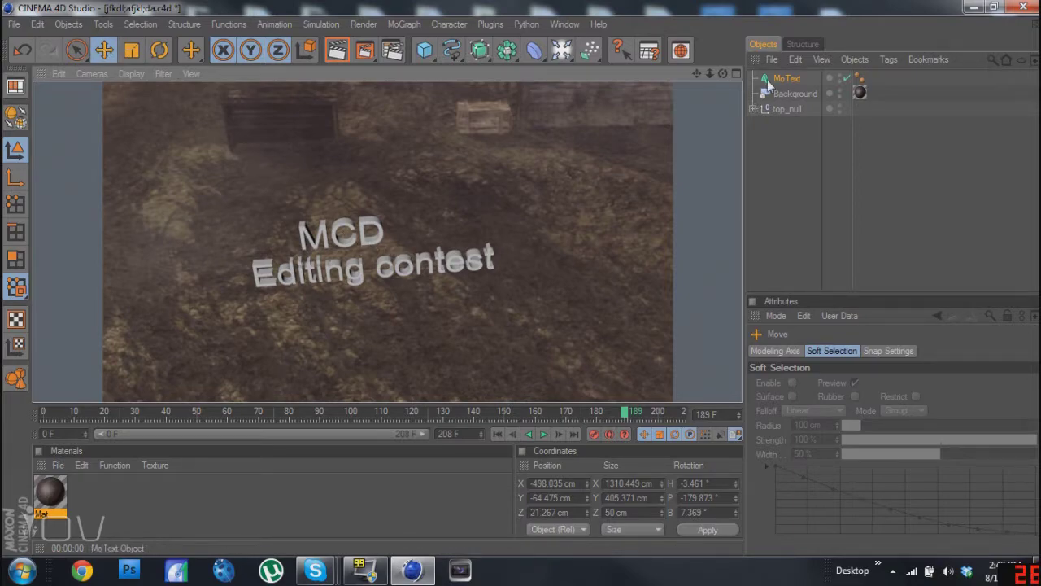
mouse_move(242, 224)
mouse_down()
mouse_move(242, 236)
mouse_move(241, 226)
mouse_up()
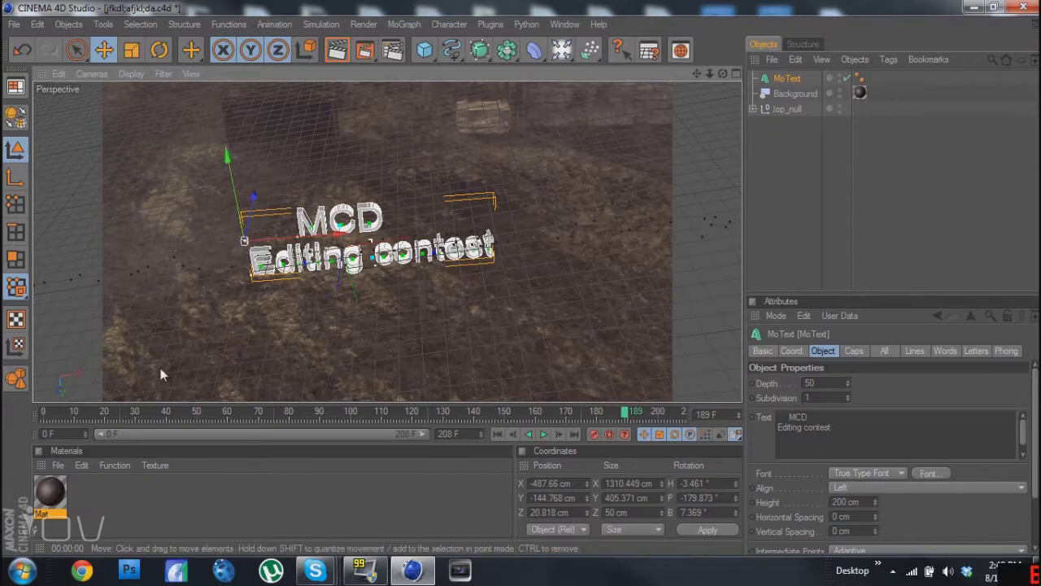
drag(623, 413, 478, 399)
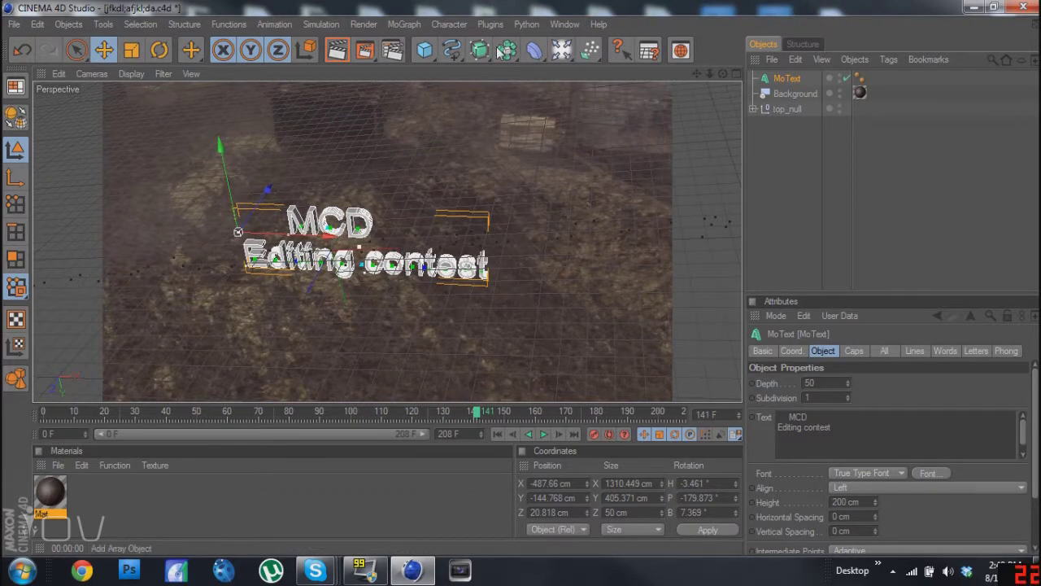
Set both the start and end caps of the MoText to Fillet Cap.
click(852, 352)
click(834, 381)
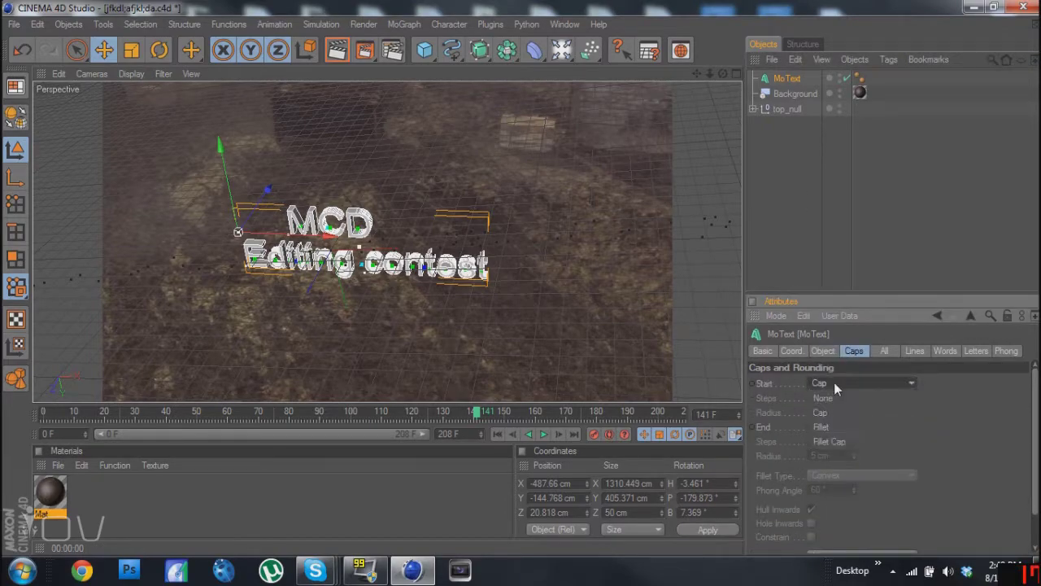
click(834, 440)
click(842, 429)
click(830, 481)
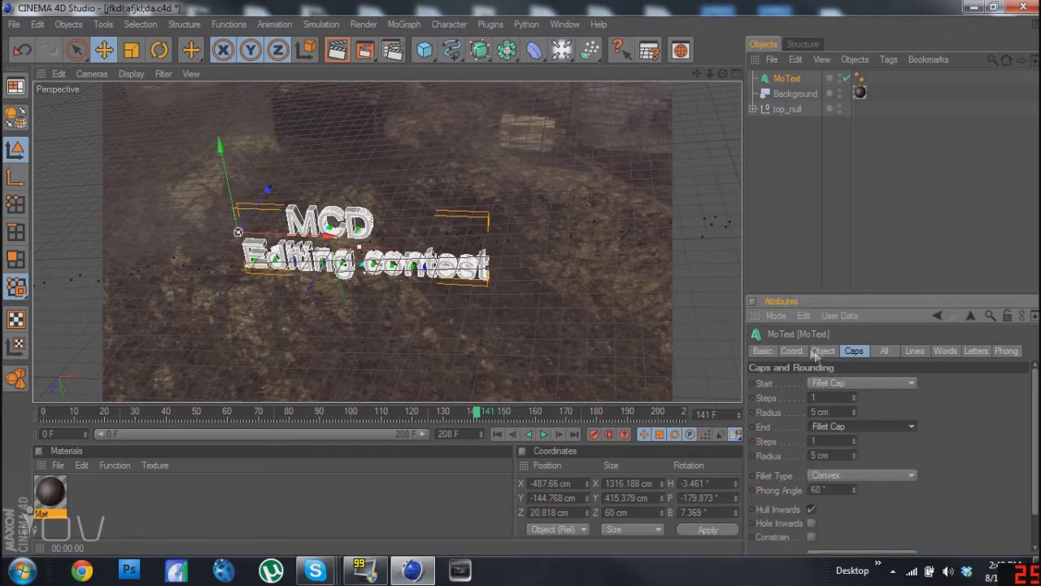
Change the MoText font to an angular, all-capitals display typeface.
click(817, 352)
click(929, 472)
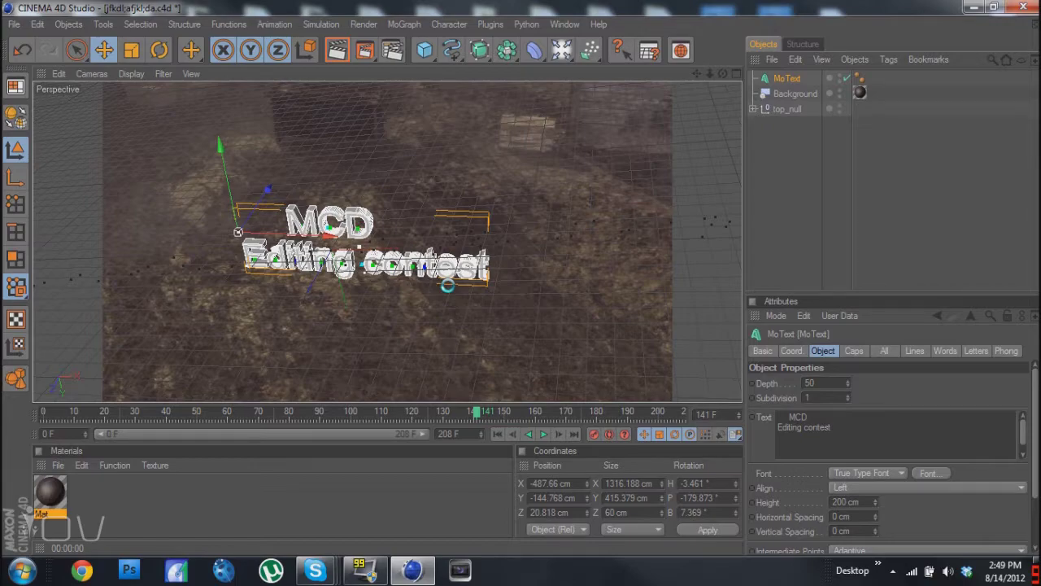
click(153, 234)
click(154, 234)
click(153, 234)
click(154, 235)
click(154, 234)
click(154, 234)
click(153, 235)
click(154, 234)
click(154, 234)
click(154, 234)
click(154, 235)
click(154, 234)
click(154, 235)
click(154, 235)
click(153, 235)
click(153, 234)
click(154, 235)
click(153, 234)
click(122, 205)
click(232, 428)
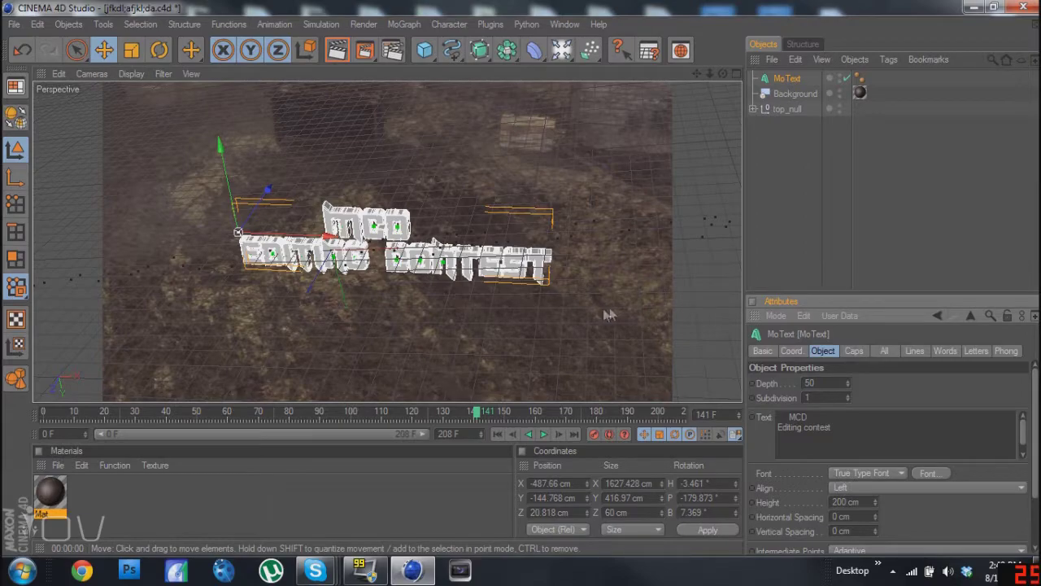
Add a Plane object and scale it up uniformly to about 2991 cm per side.
drag(424, 50, 533, 93)
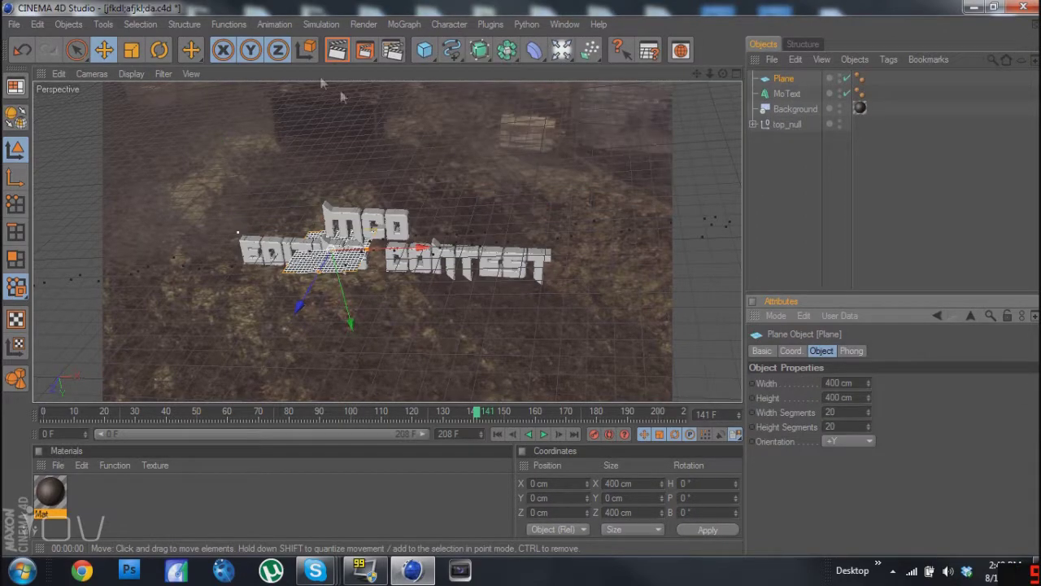
key(t)
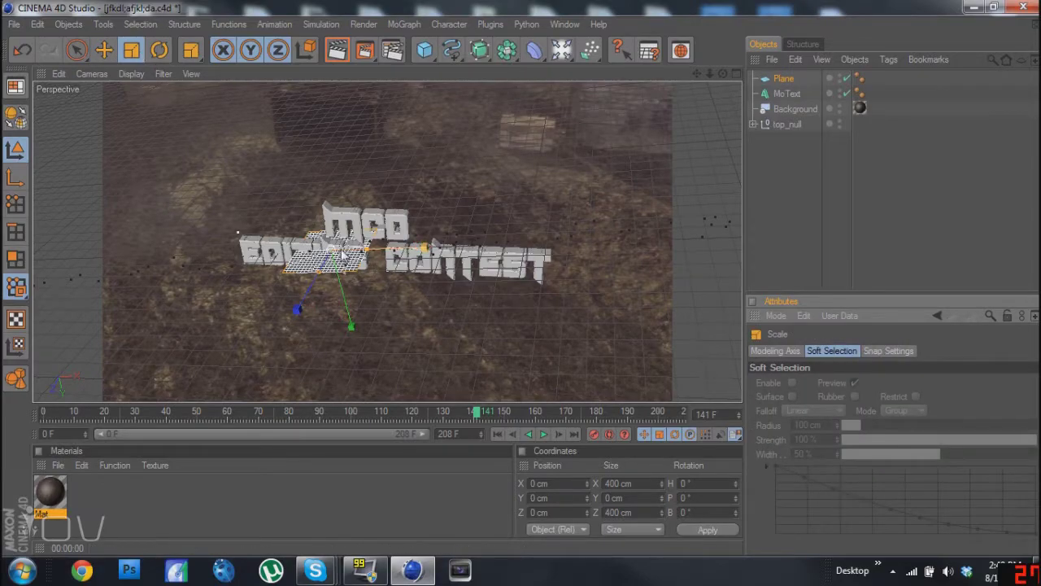
drag(342, 255, 423, 252)
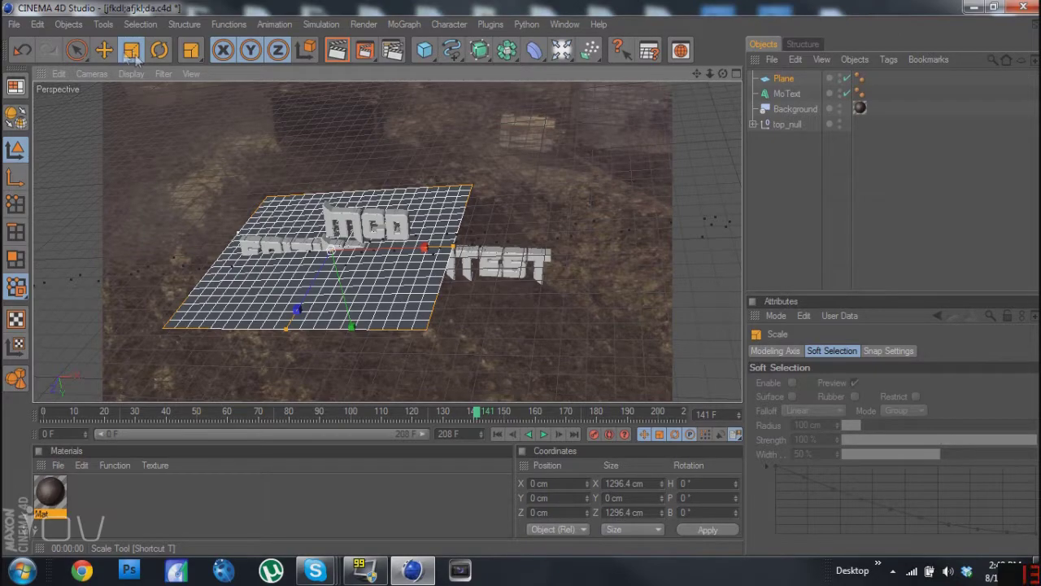
drag(358, 252, 330, 252)
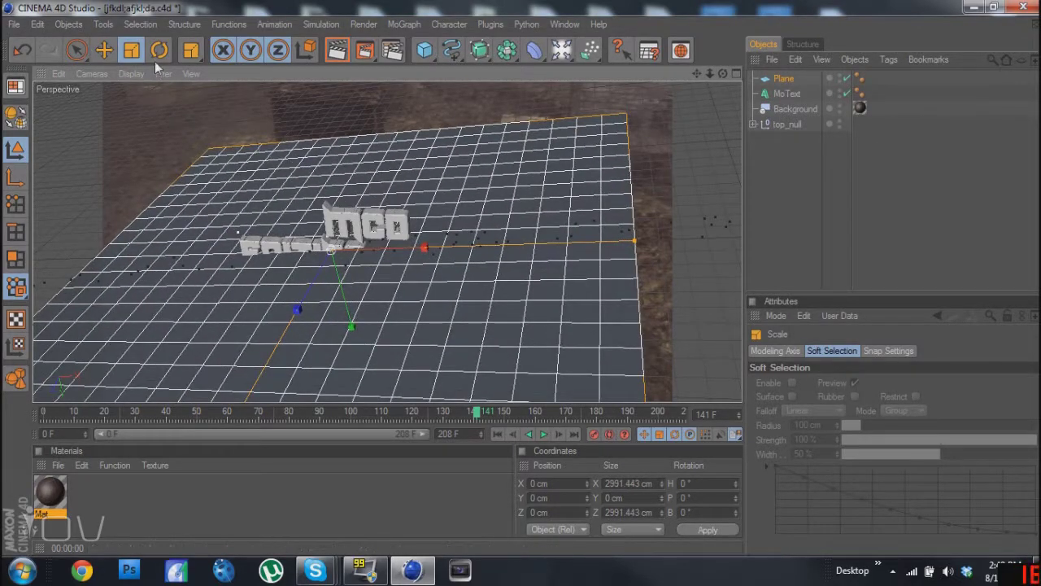
Rotate the plane to a bank of about -6.8° and lower it beneath the text to about Y 448 cm.
key(r)
drag(376, 230, 397, 236)
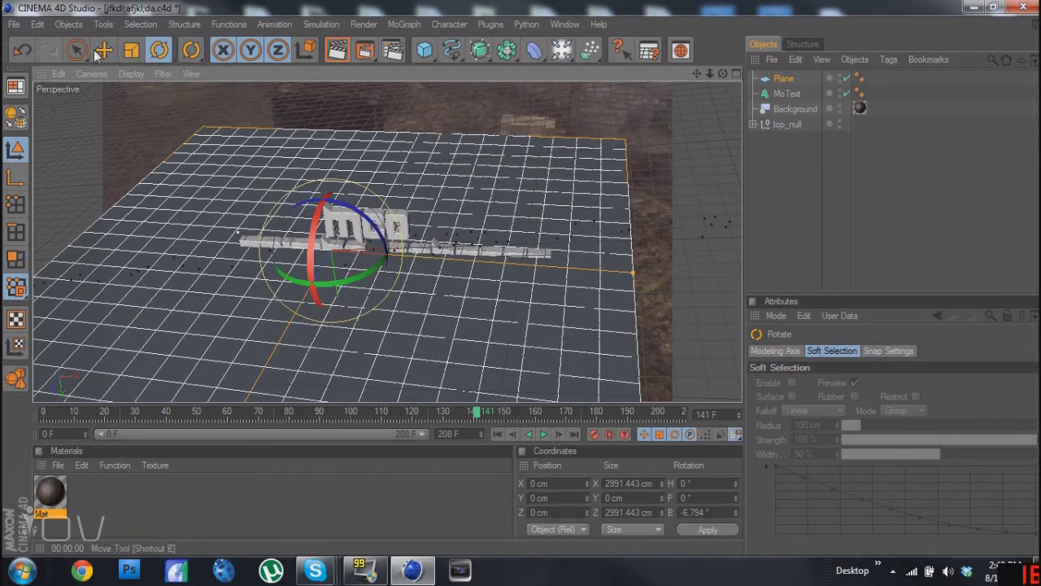
key(e)
drag(337, 297, 345, 349)
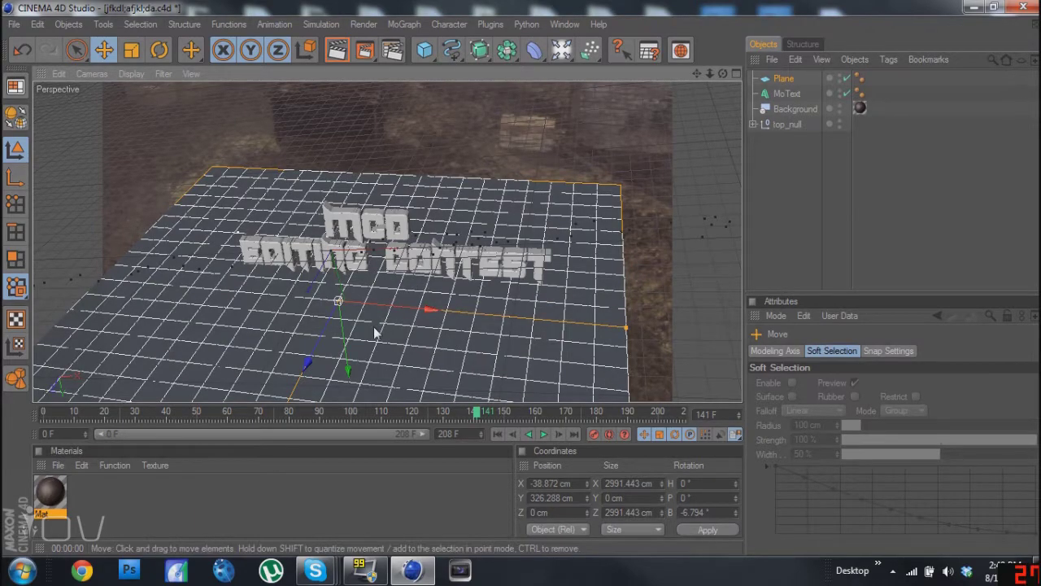
mouse_move(345, 341)
mouse_down()
mouse_move(342, 312)
mouse_move(349, 358)
mouse_up()
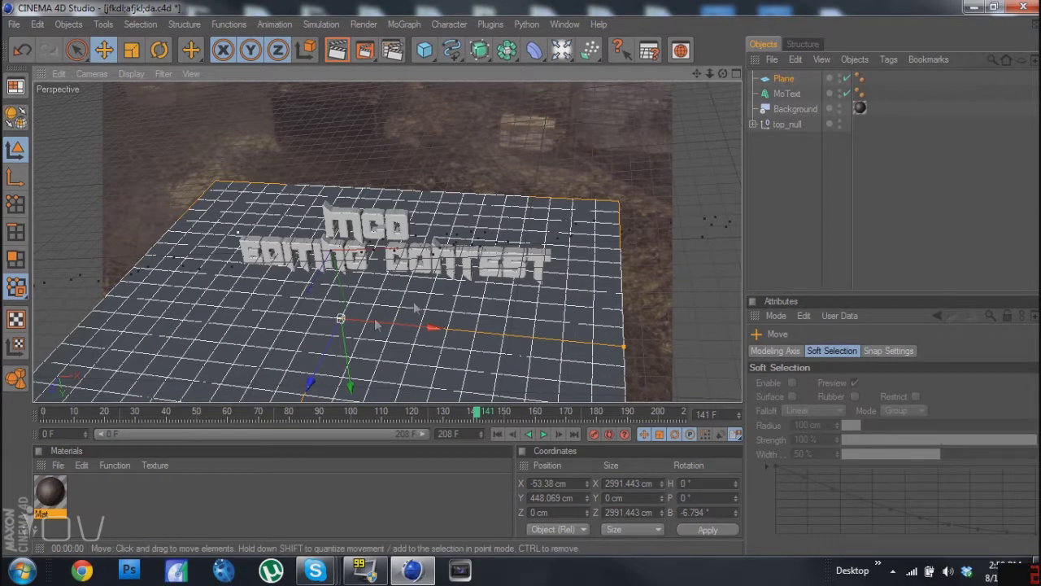
Apply the footage material to the plane and render the view to check it.
drag(61, 492, 195, 420)
drag(755, 141, 783, 79)
key(ctrl+r)
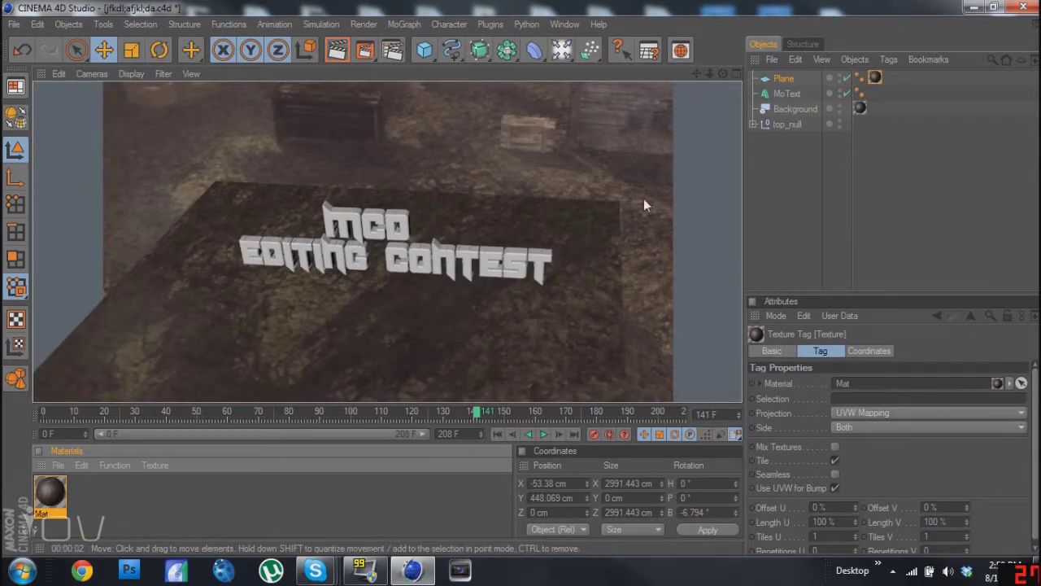
Add a Compositing tag to the plane with Self Shadowing disabled and Compositing Background enabled.
click(876, 79)
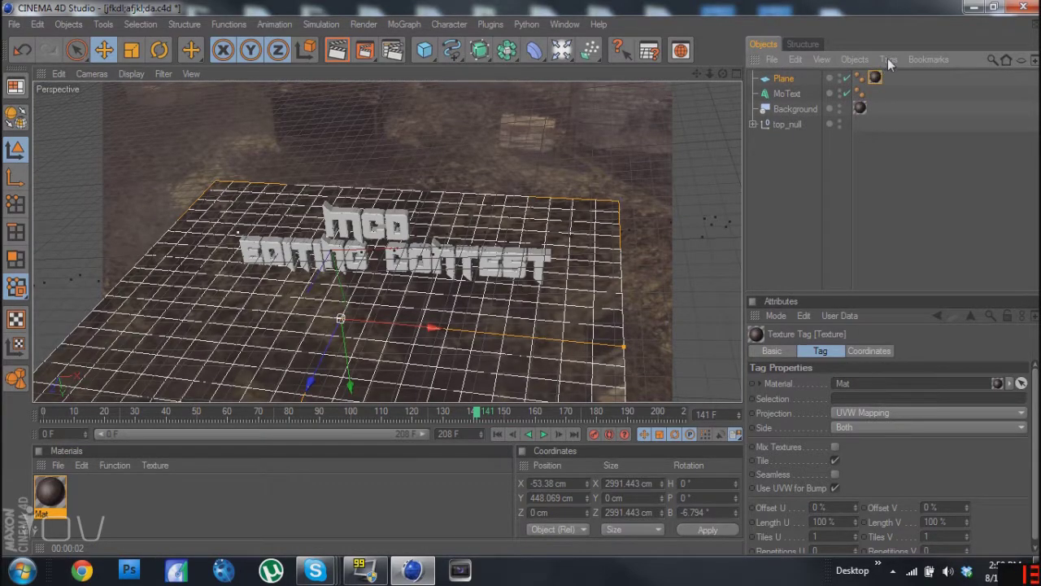
click(887, 60)
mouse_move(914, 83)
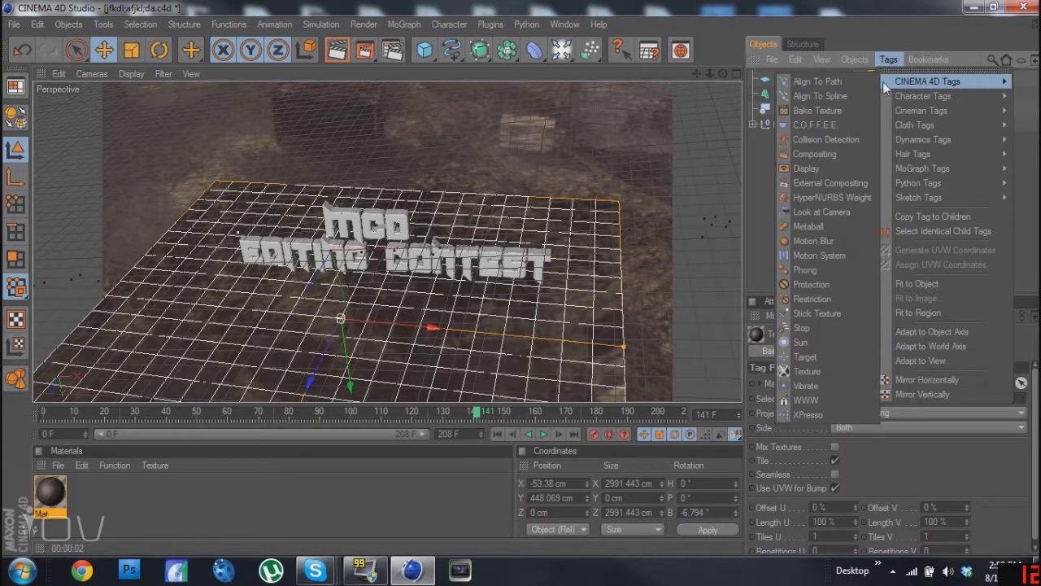
click(818, 152)
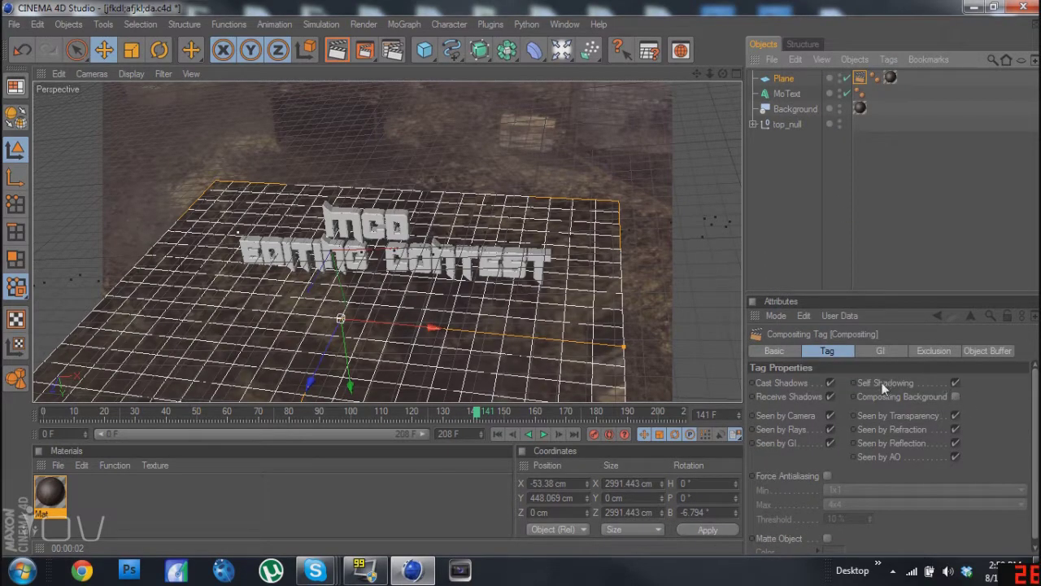
click(955, 382)
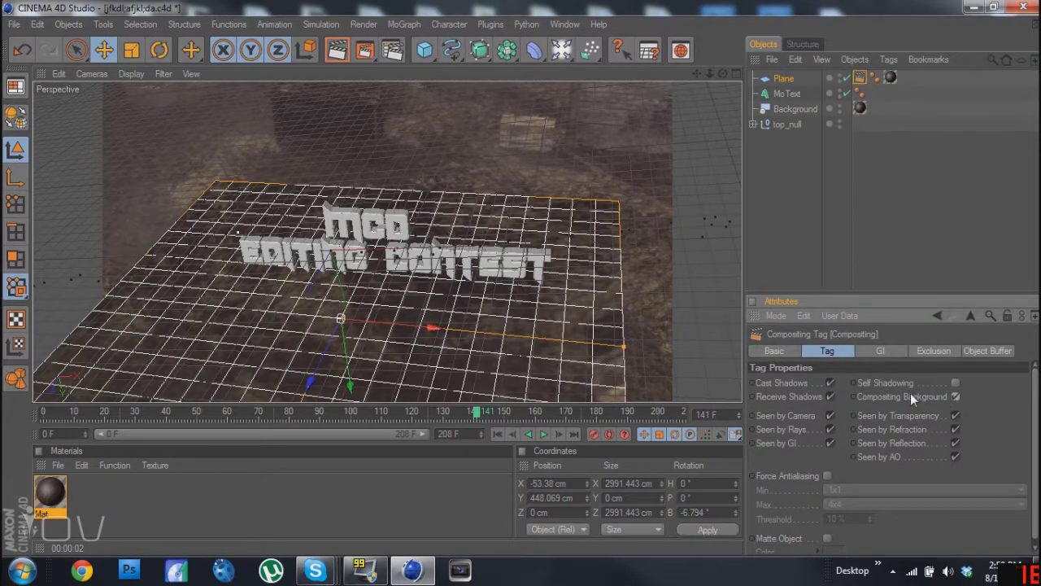
Set the projection of the plane's texture tag to Frontal and render the view to check the blend.
click(890, 78)
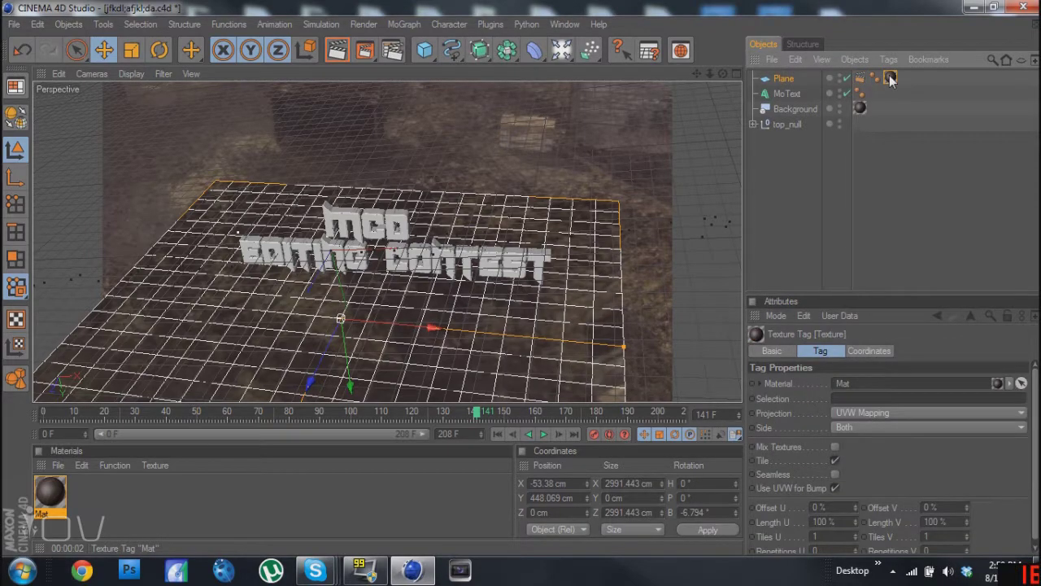
click(862, 413)
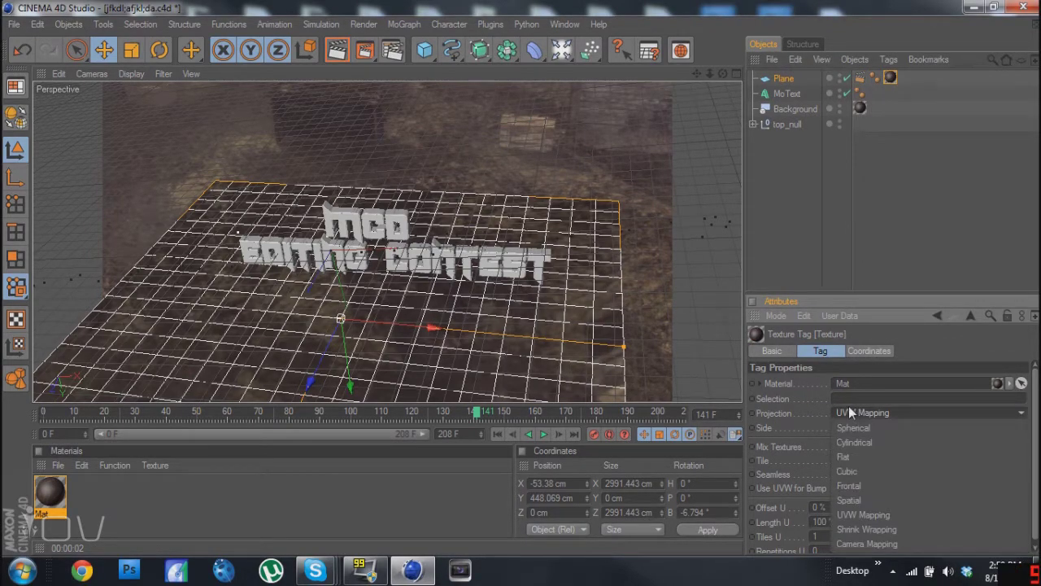
click(854, 486)
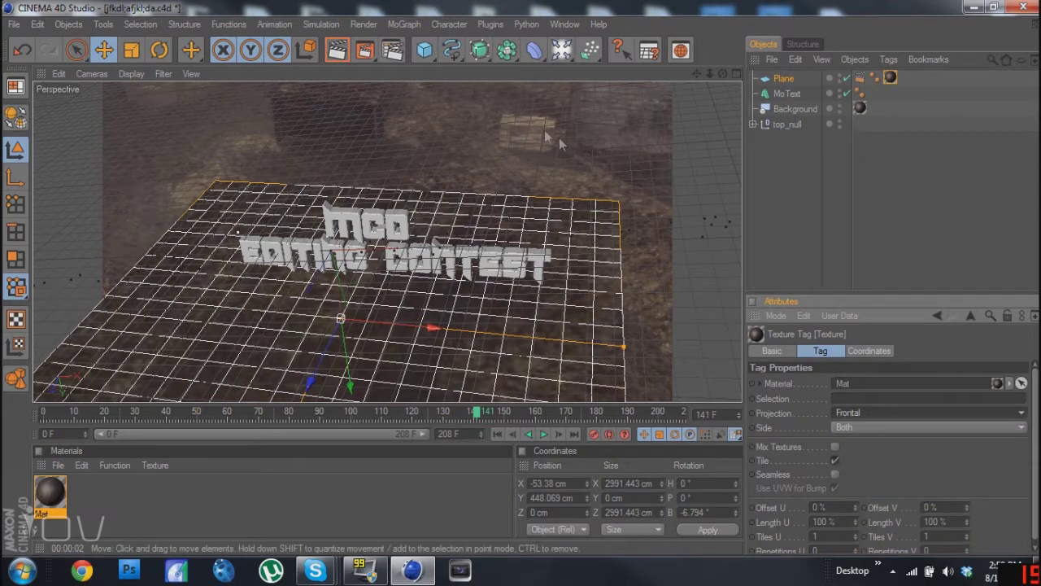
click(336, 51)
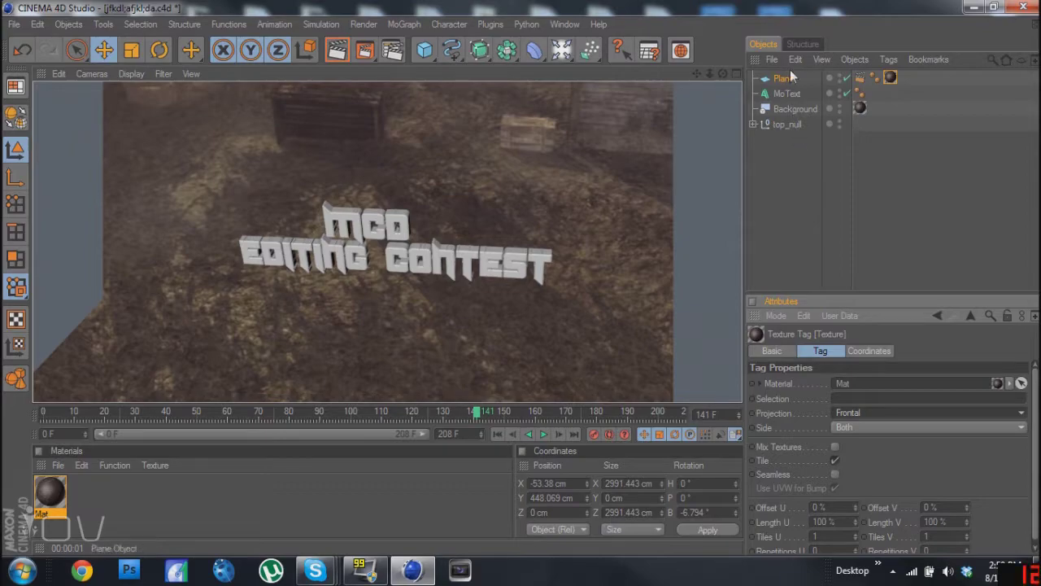
Create two new materials and give Mat.1 a white color of RGB 255 with reflection enabled at 77% brightness.
double_click(120, 505)
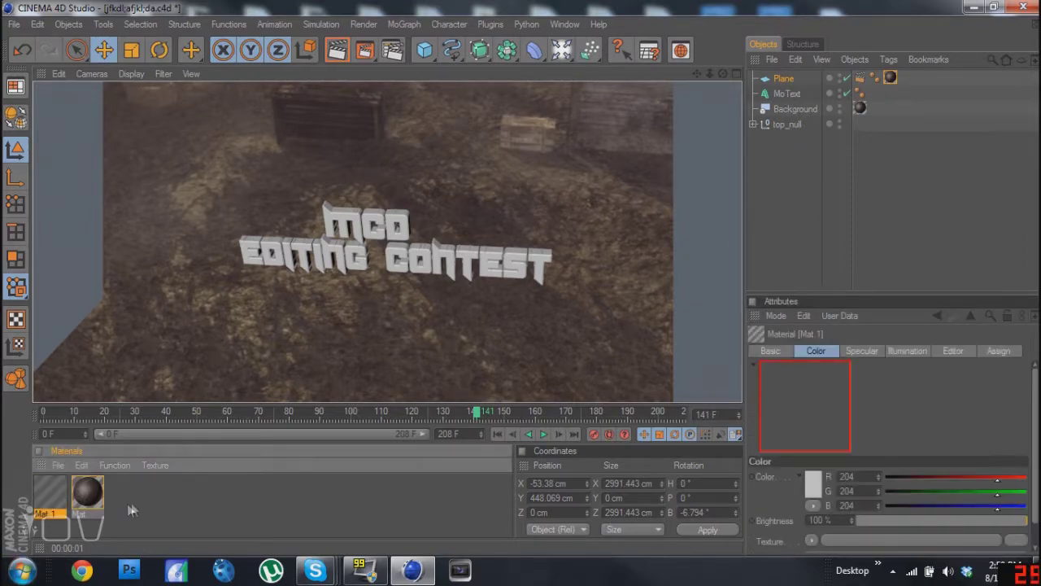
double_click(143, 498)
double_click(87, 492)
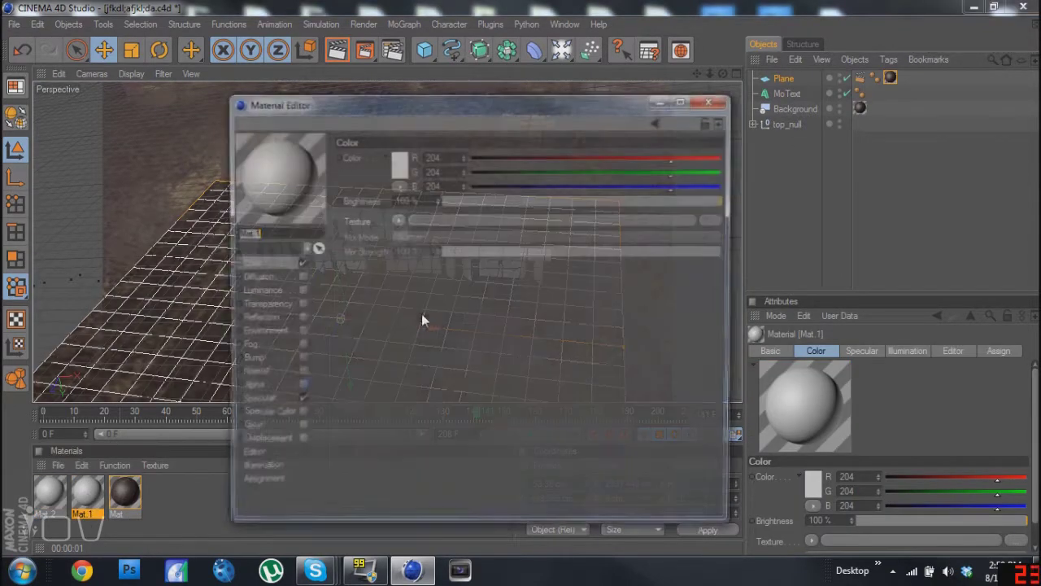
drag(678, 160, 724, 171)
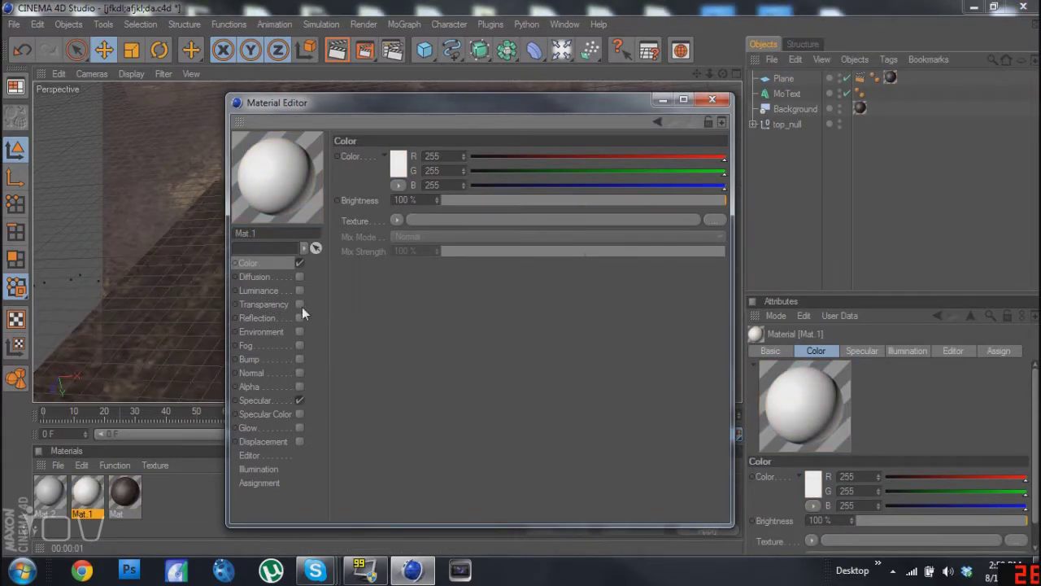
click(299, 317)
click(662, 200)
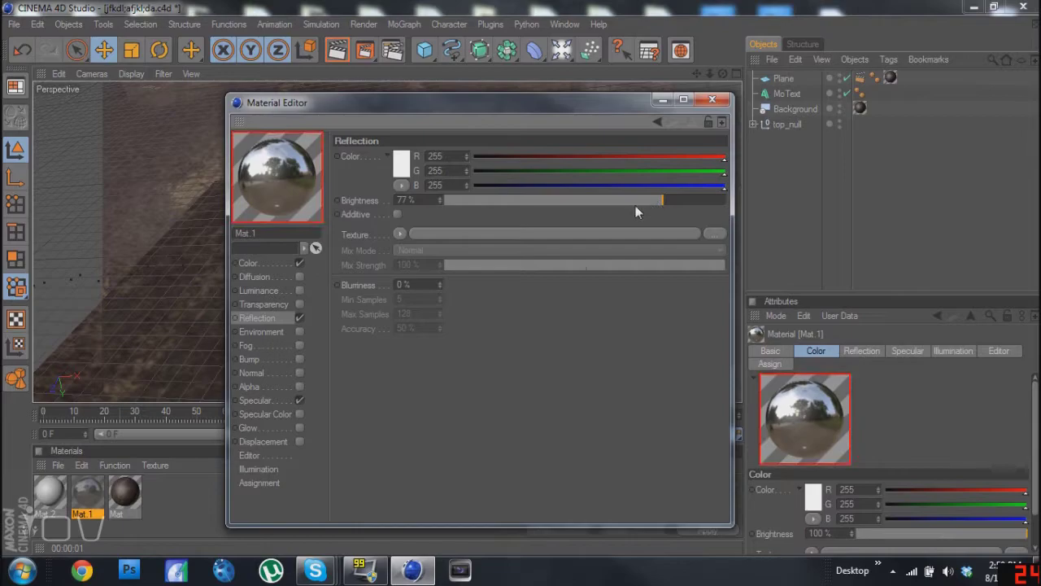
click(712, 101)
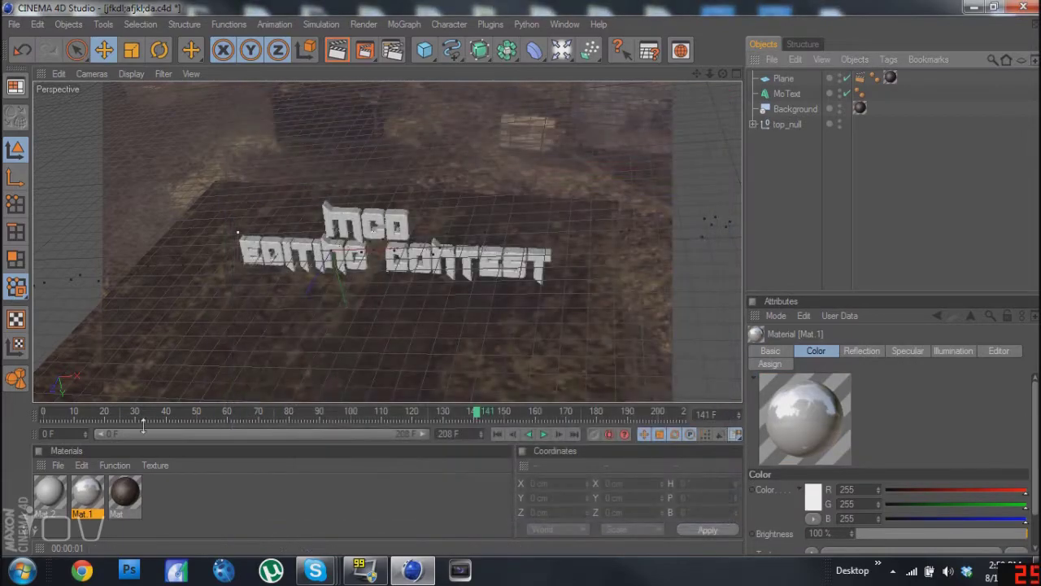
Give Mat.2 a dark color of RGB 42, 40, 38 and enable its reflection at 67% brightness.
double_click(51, 490)
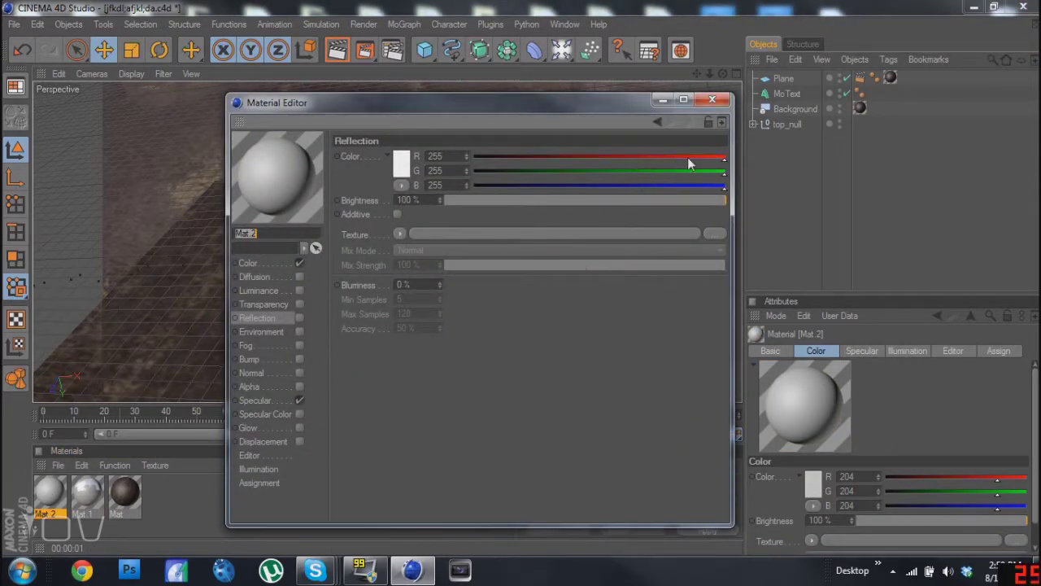
click(299, 263)
click(299, 263)
click(512, 158)
click(511, 170)
click(509, 185)
click(300, 318)
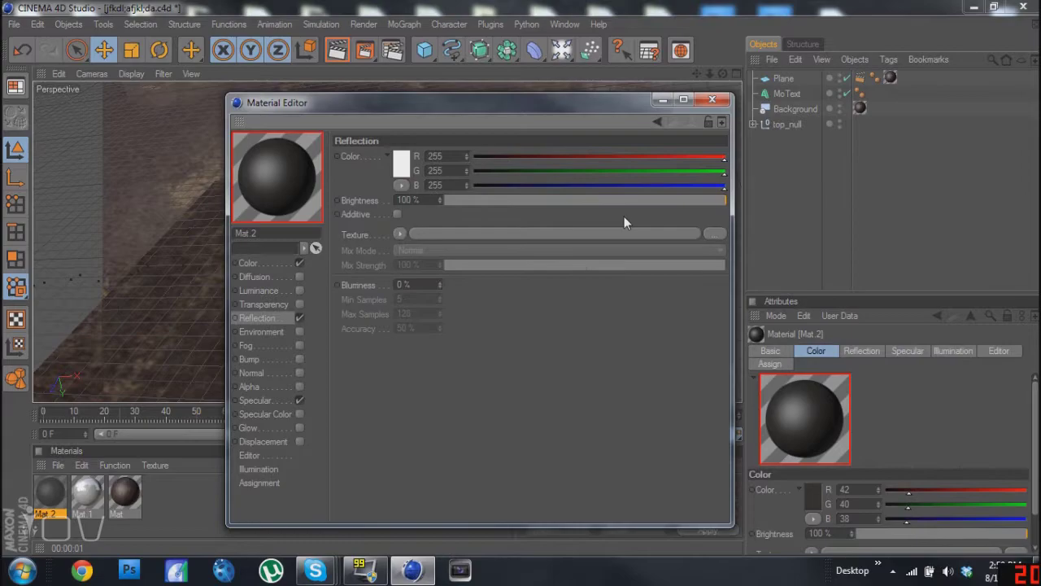
click(634, 200)
click(713, 98)
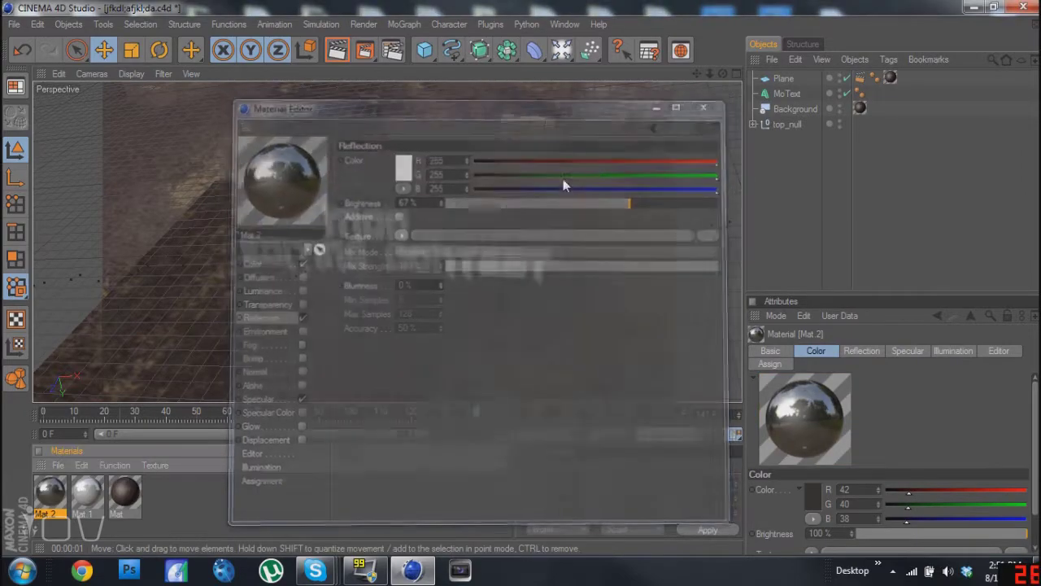
Apply Mat.1 and Mat.2 to the MoText, restrict Mat.2 to selection C1, and render the view.
drag(702, 223, 787, 96)
drag(692, 151, 788, 94)
click(927, 399)
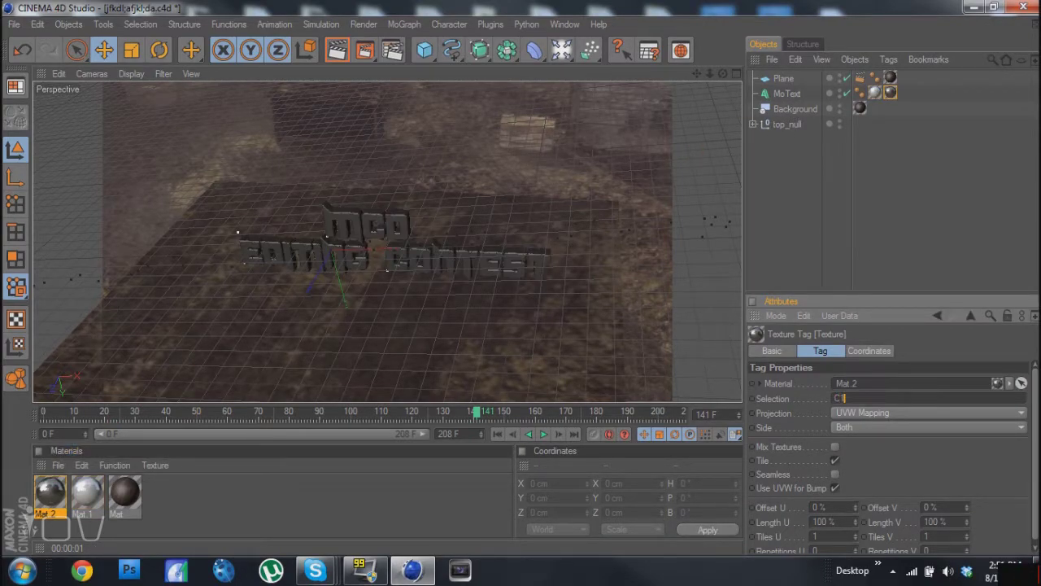
key(Return)
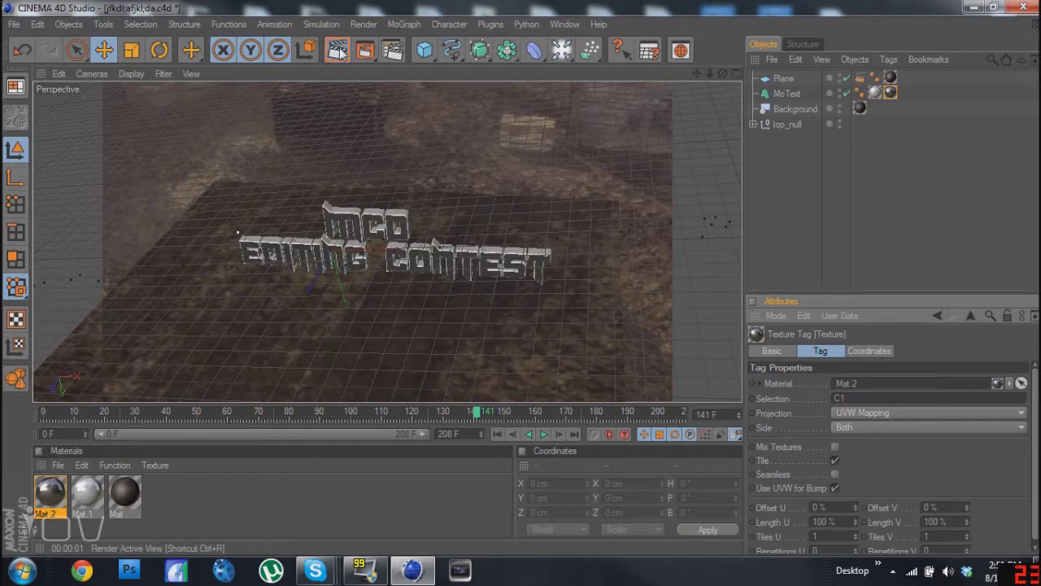
key(ctrl+r)
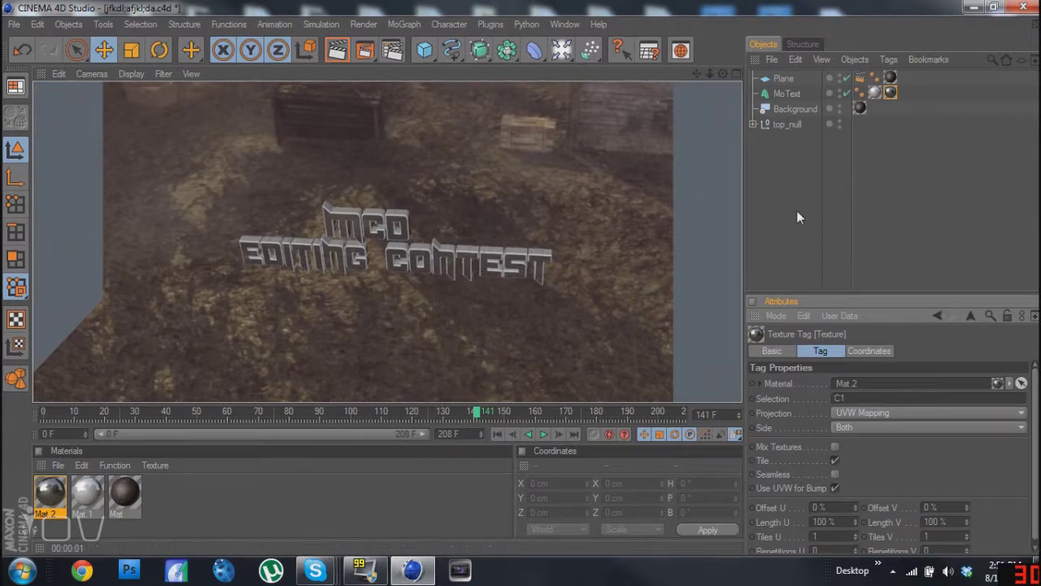
Add an omni light and move it above the text to about X 210, Y -707, Z 342 cm.
click(562, 51)
click(589, 64)
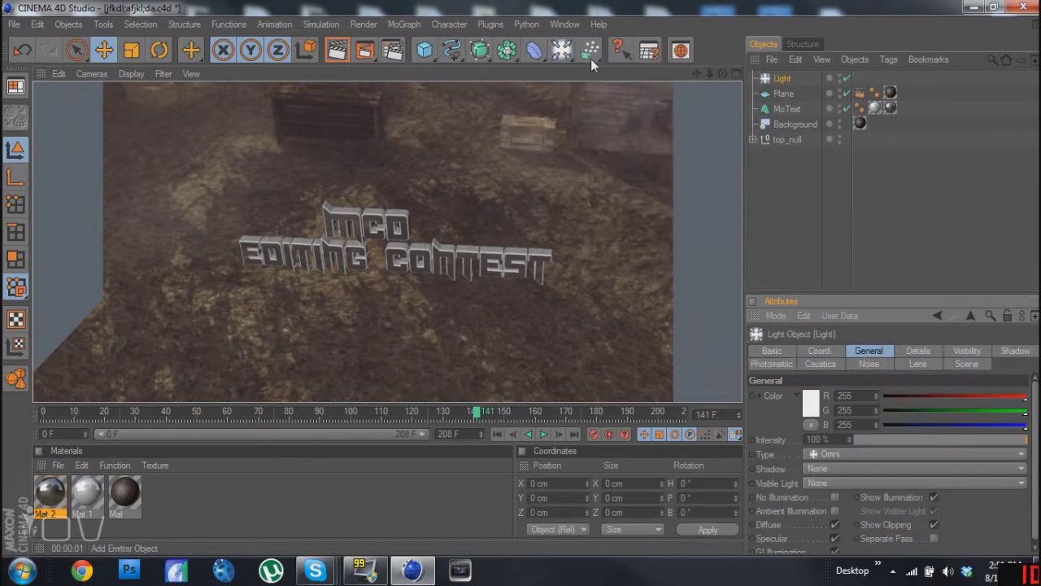
drag(346, 293, 316, 154)
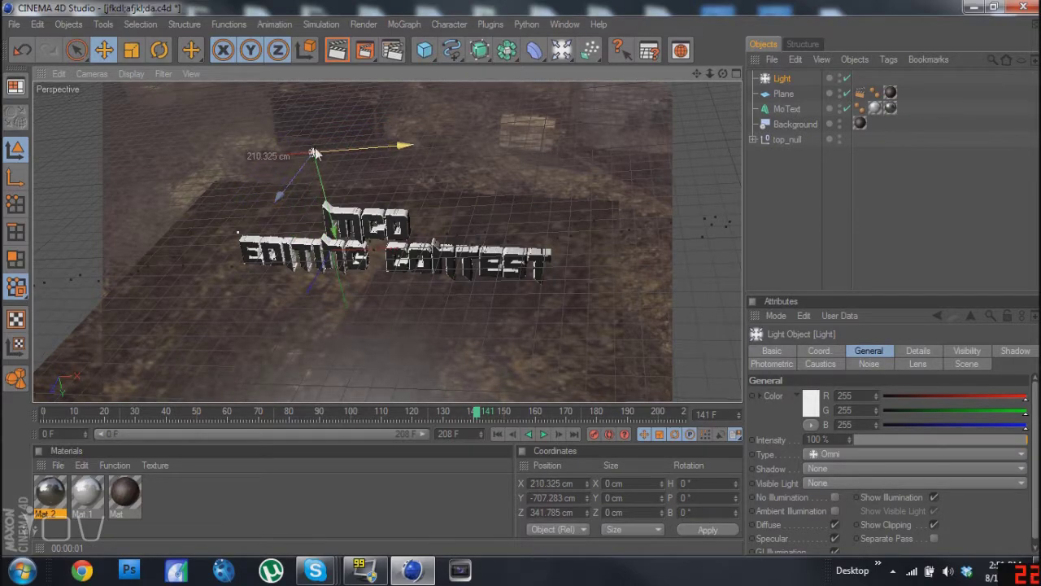
Set the light's shadow type to Shadow Maps (Soft) and render the view to check the cast shadow.
click(784, 79)
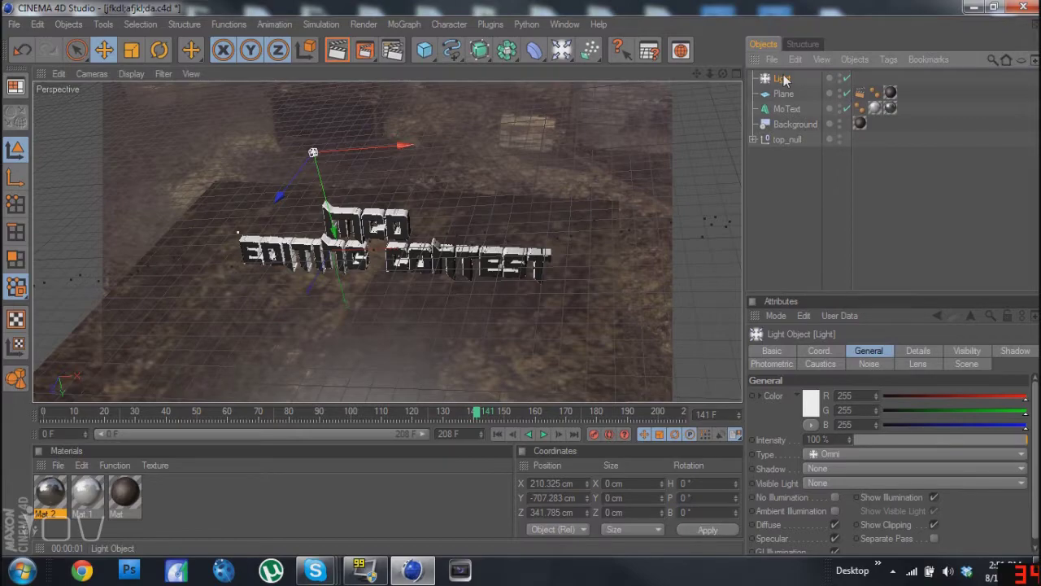
click(1013, 352)
click(838, 396)
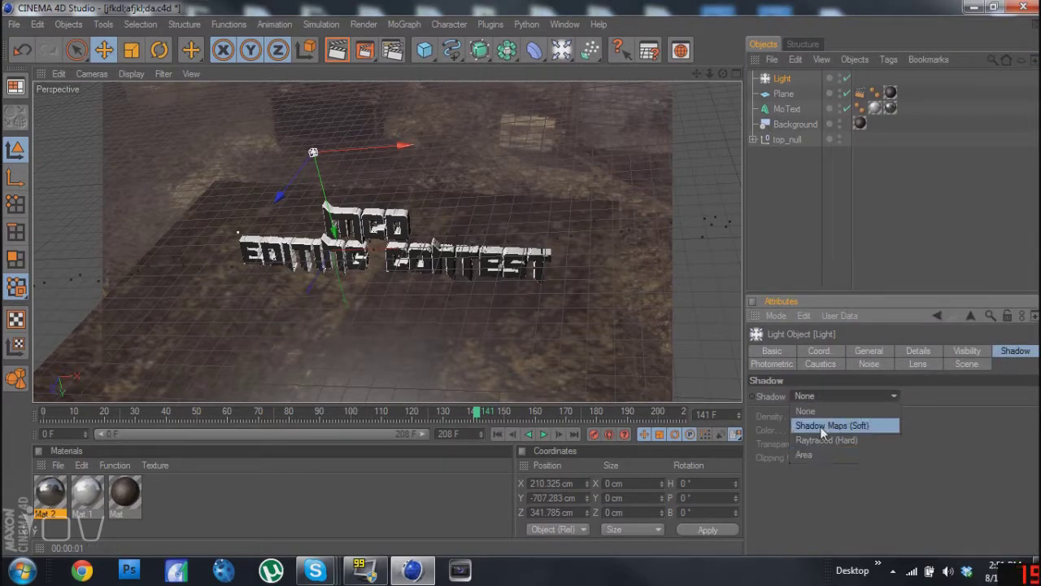
click(846, 425)
click(338, 52)
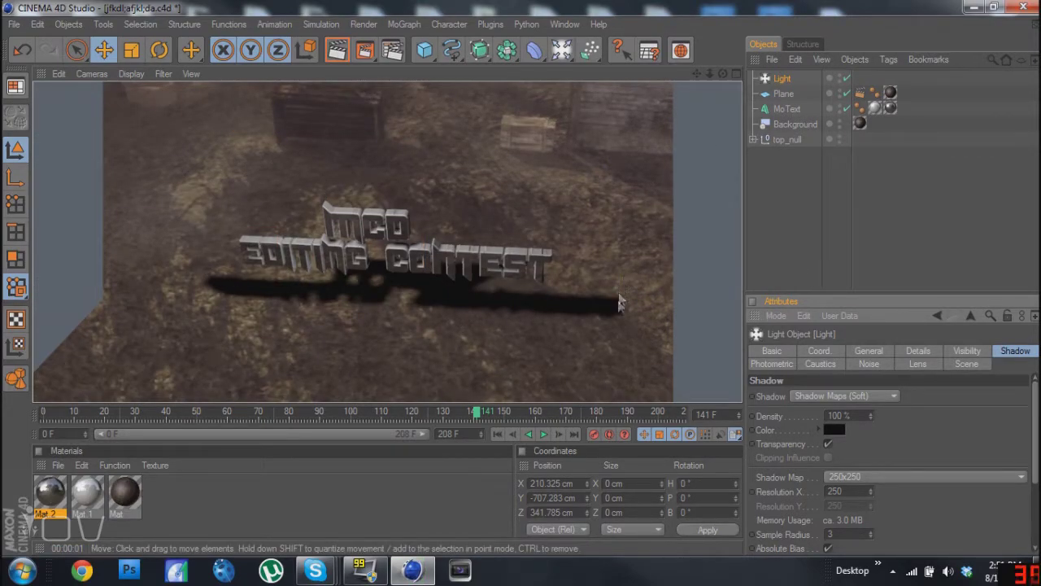
Scale the plane up uniformly to about 9211 cm and render the view to check the extended ground.
click(784, 94)
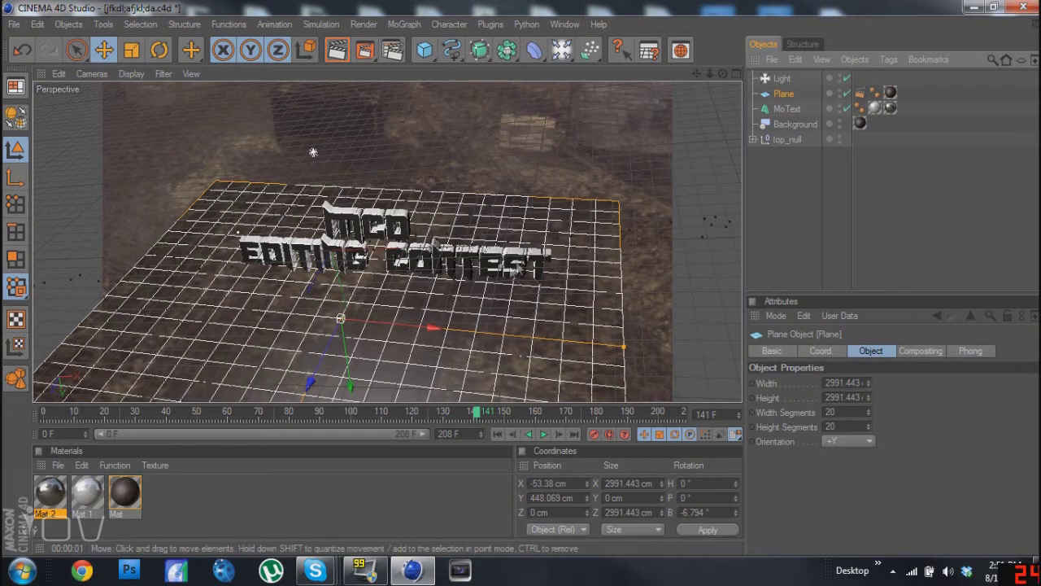
click(132, 51)
drag(346, 319, 348, 322)
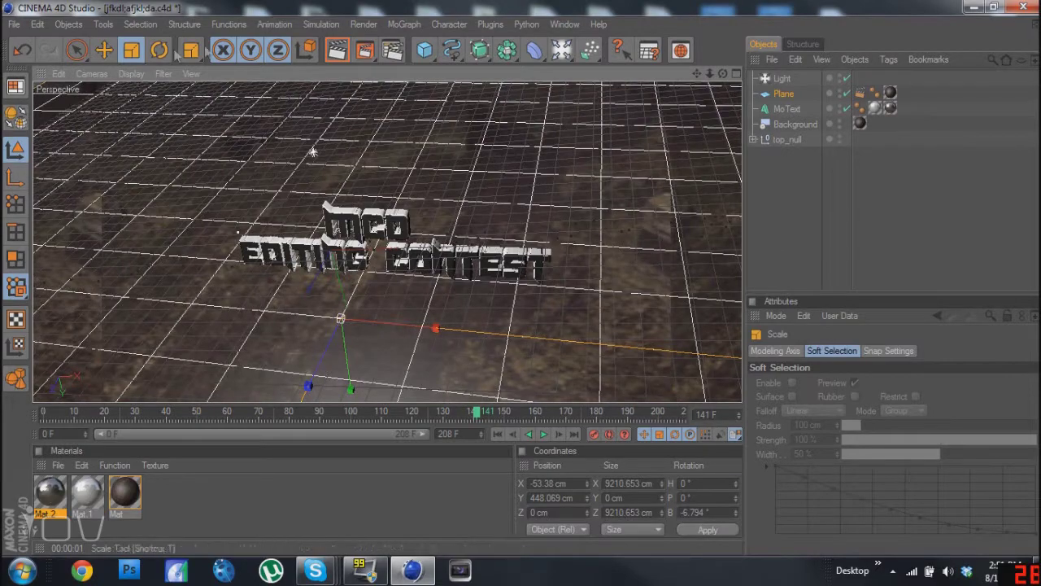
key(alt+r)
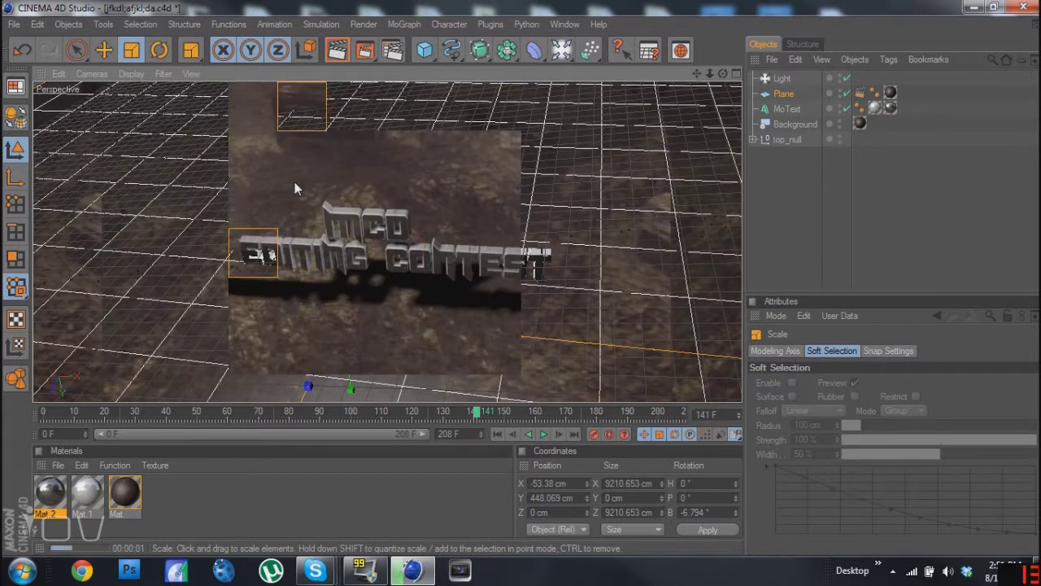
key(ctrl+r)
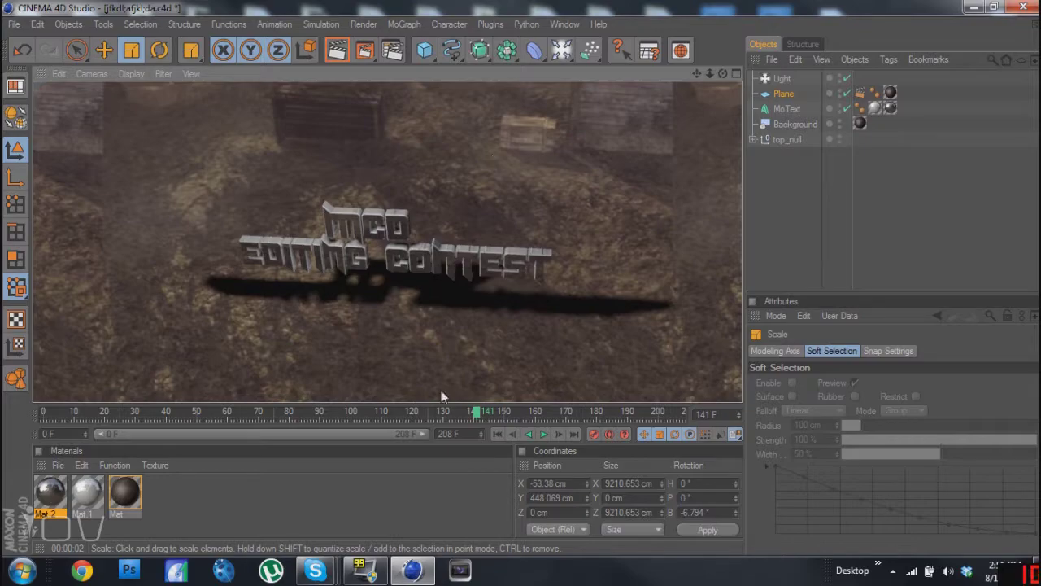
Render frame 0 to check the text, and rotate the MoText to about H -3°, P -176.7°, B 7.4°.
drag(476, 416, 5, 437)
click(336, 50)
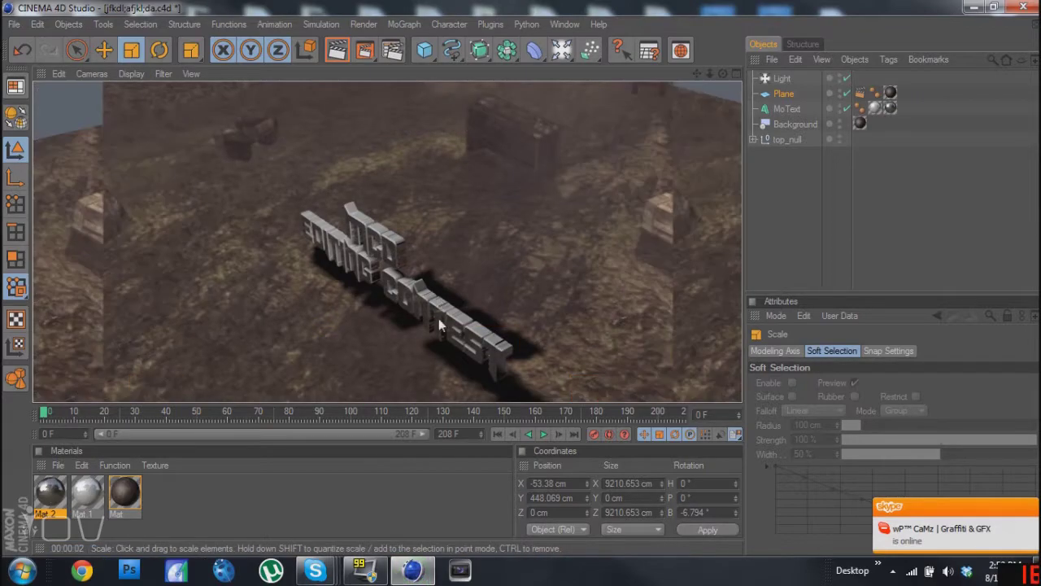
click(785, 109)
click(160, 50)
drag(266, 181, 276, 164)
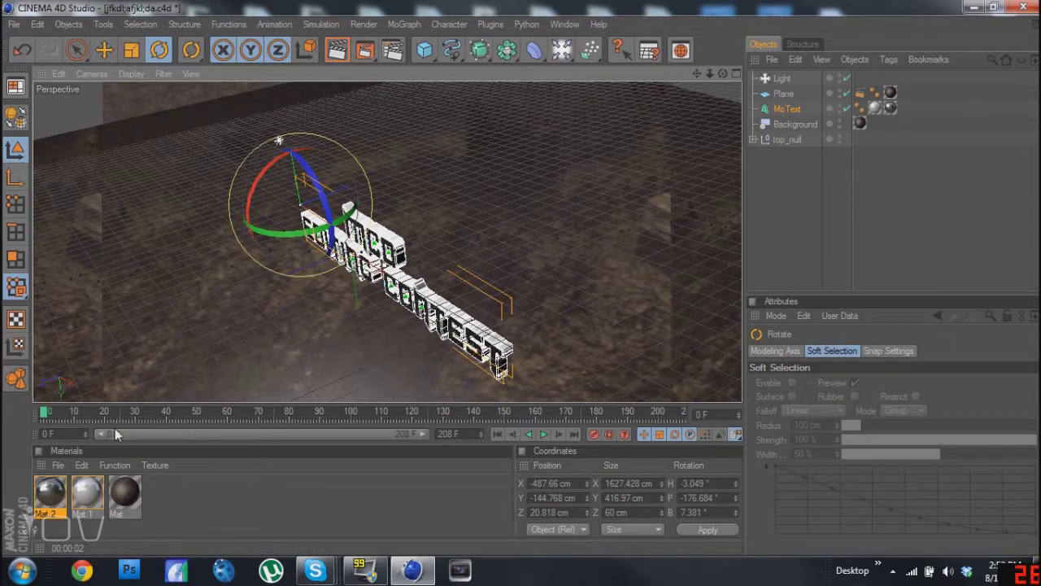
Go to frame 120 and render the view to check the rotated text and its shadow.
drag(44, 419, 412, 417)
key(alt+r)
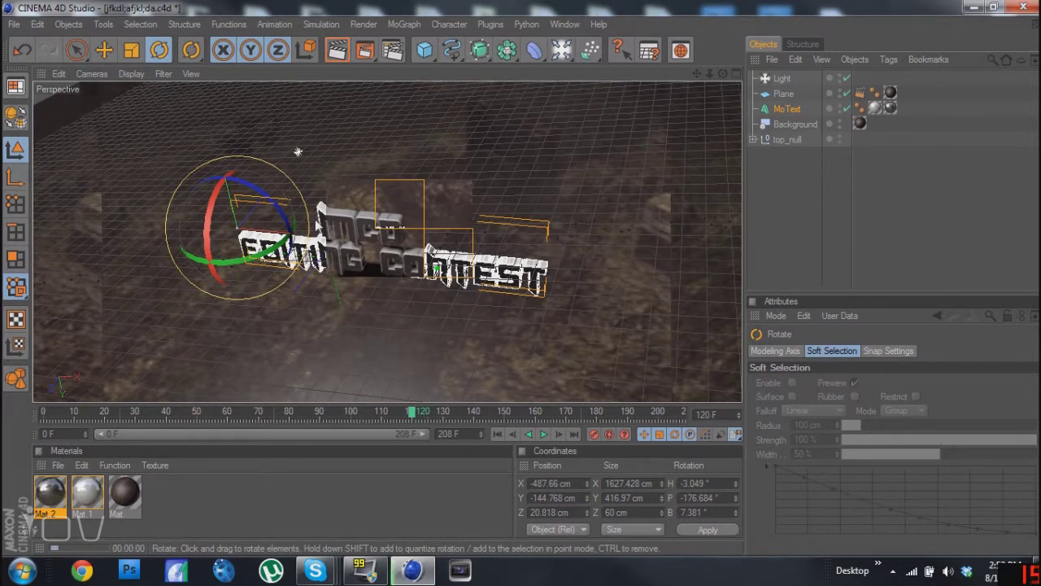
key(ctrl+r)
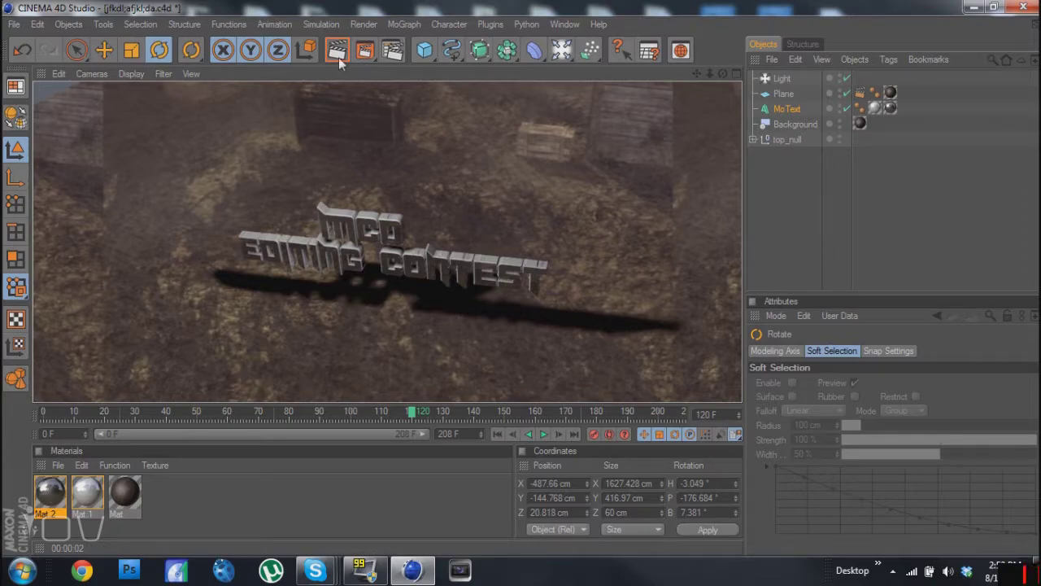
Set the render output's frame range manually from frame 1 to frame 208.
click(393, 51)
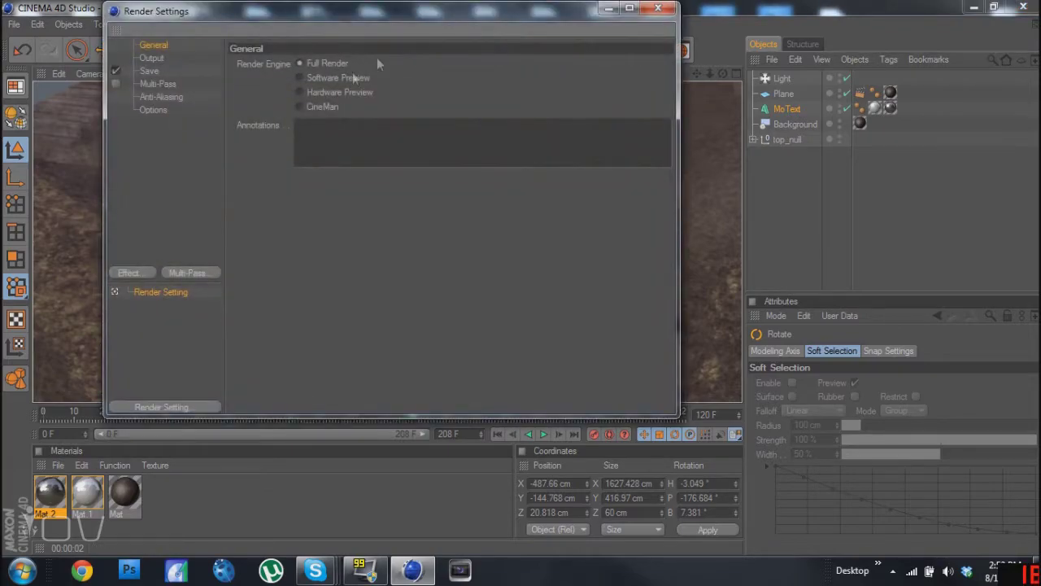
click(152, 57)
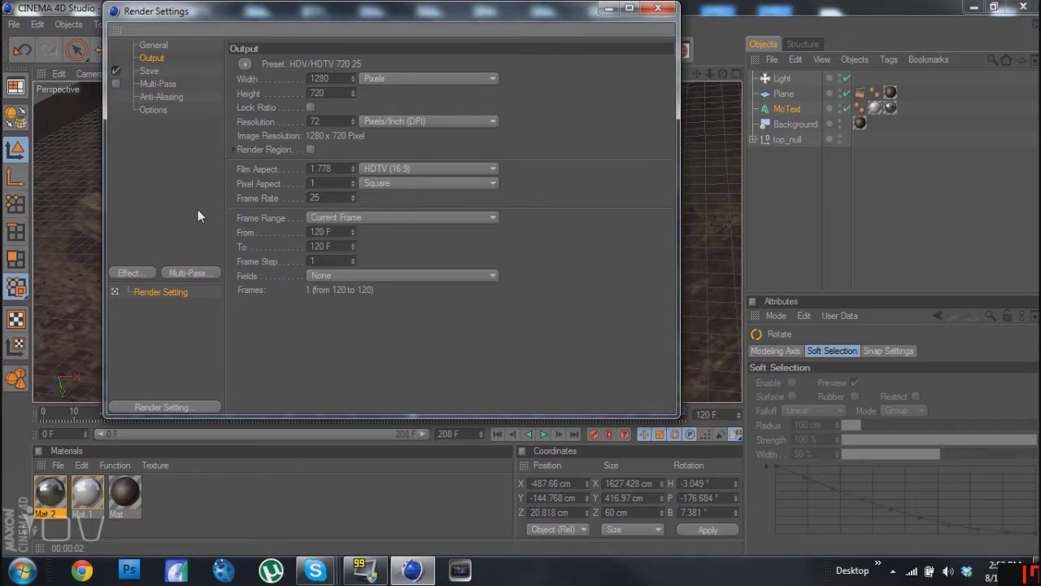
click(321, 232)
text(1)
key(Tab)
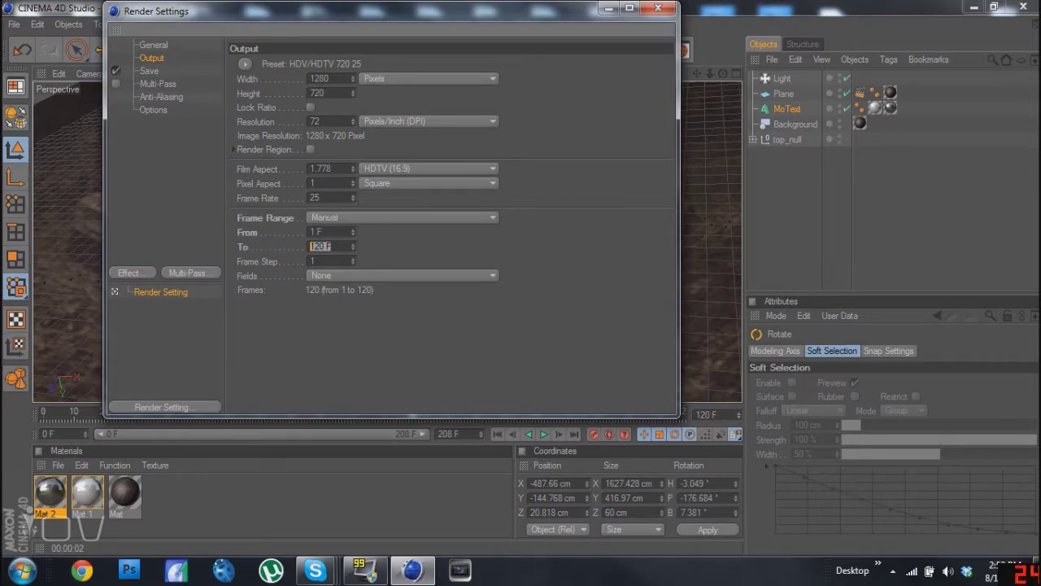
text(208)
key(Return)
Set the render to save to the Desktop as fdasfdas in AVI Movie format.
click(150, 72)
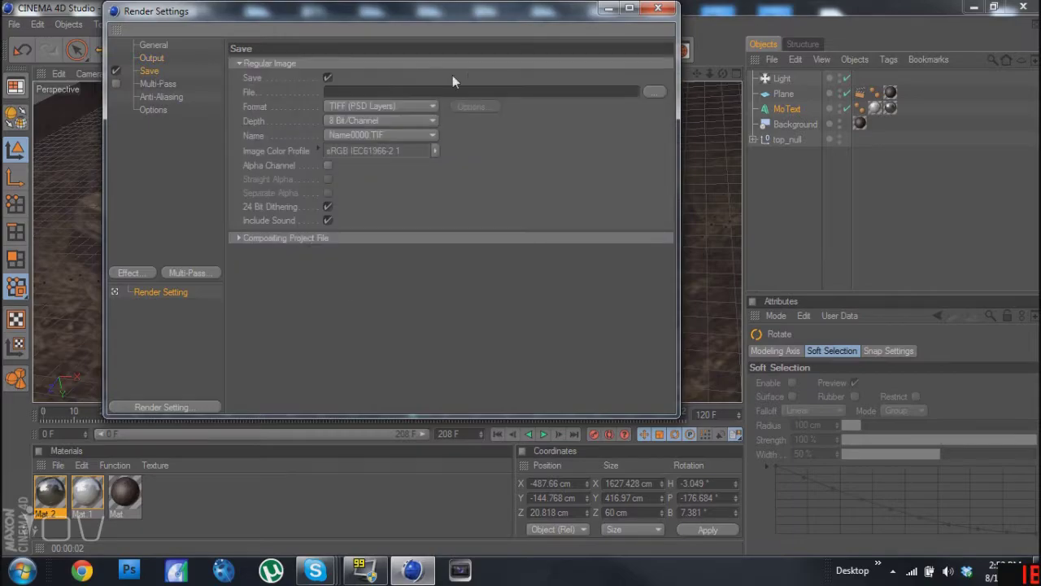
click(654, 91)
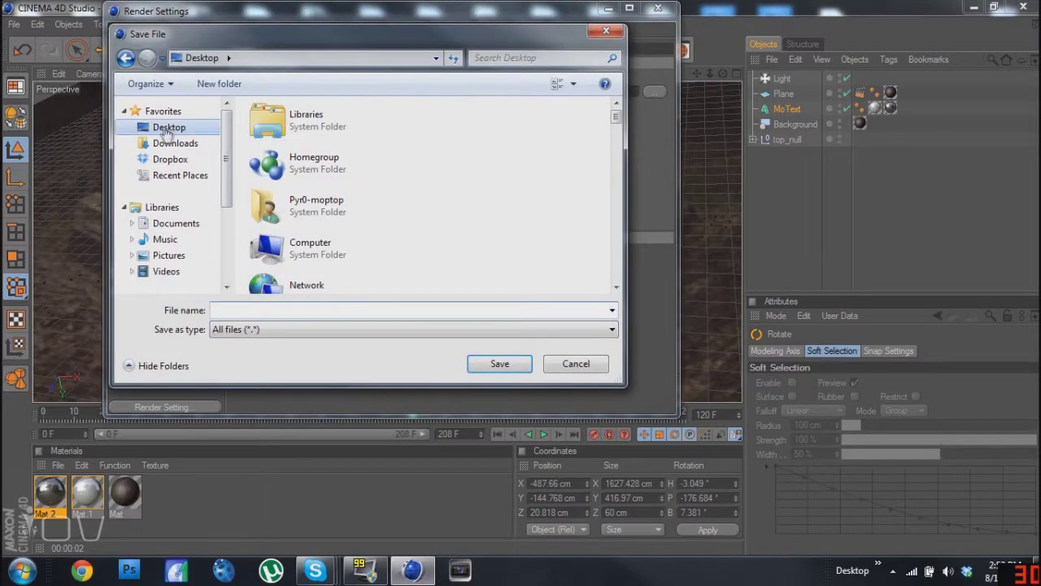
click(496, 364)
click(405, 105)
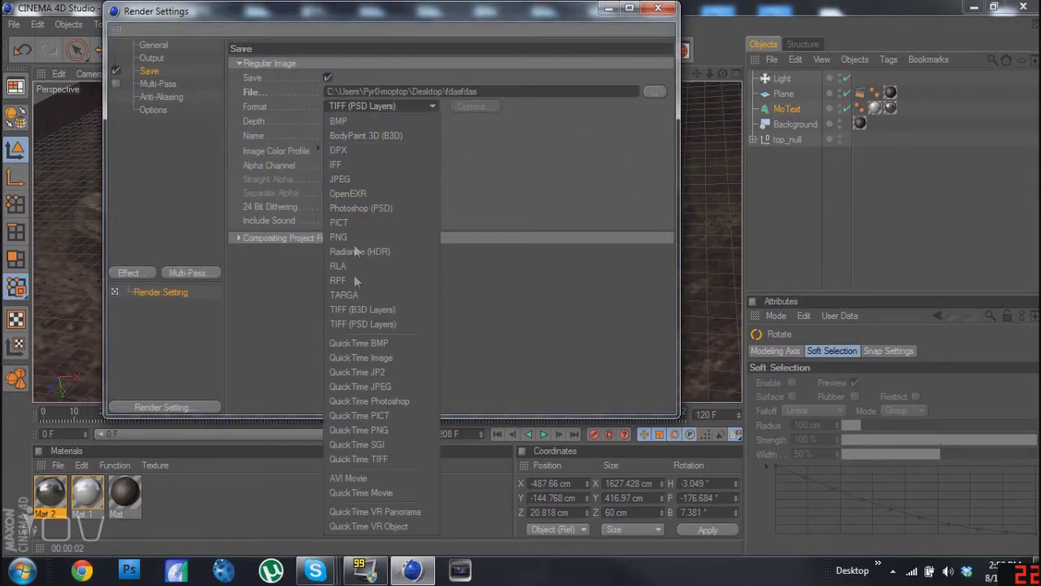
click(356, 479)
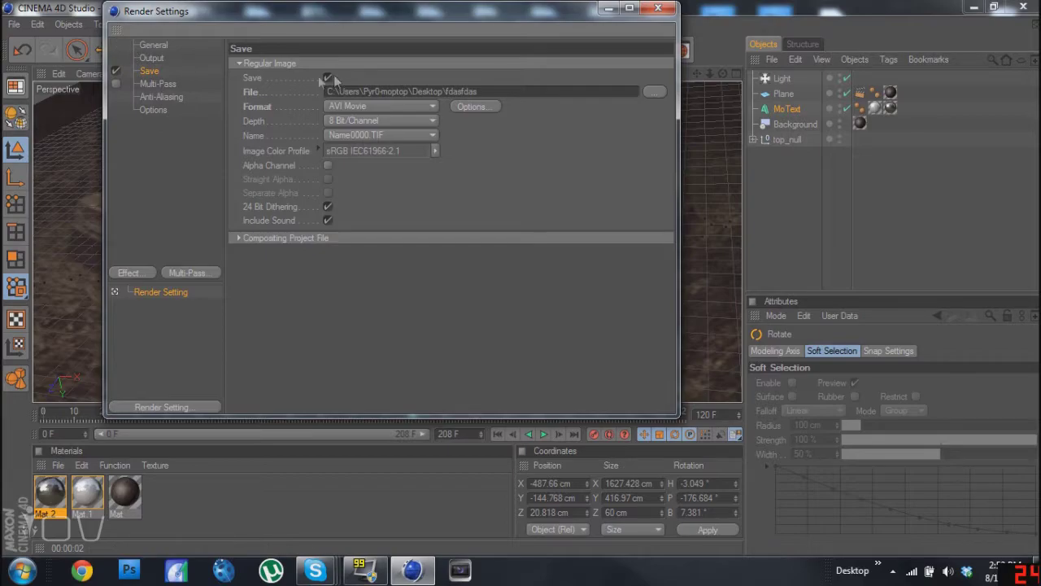
Review the output and save settings, close the render settings, and start rendering to the Picture Viewer.
click(151, 57)
click(154, 70)
click(157, 59)
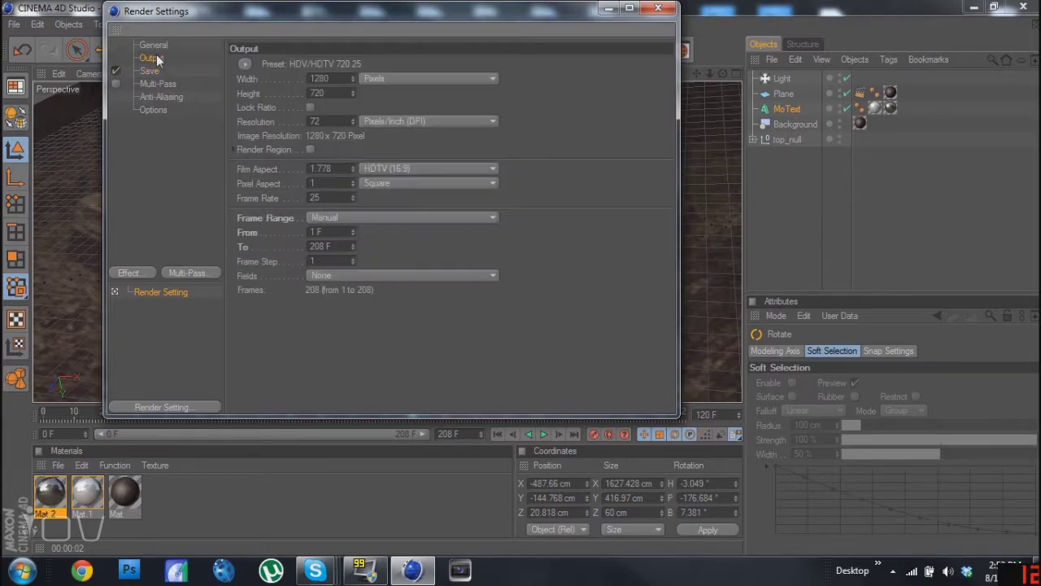
click(658, 7)
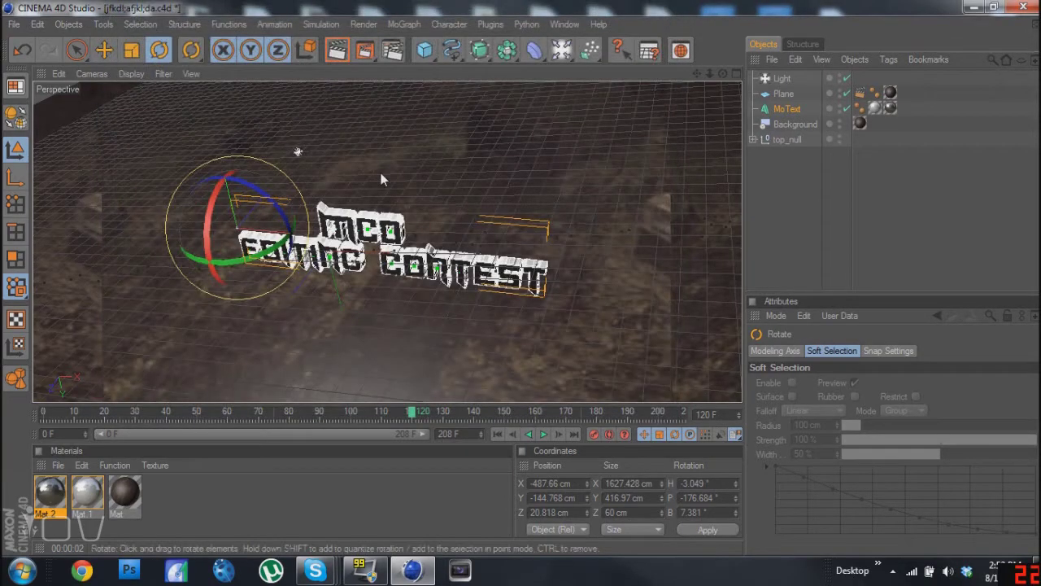
click(364, 52)
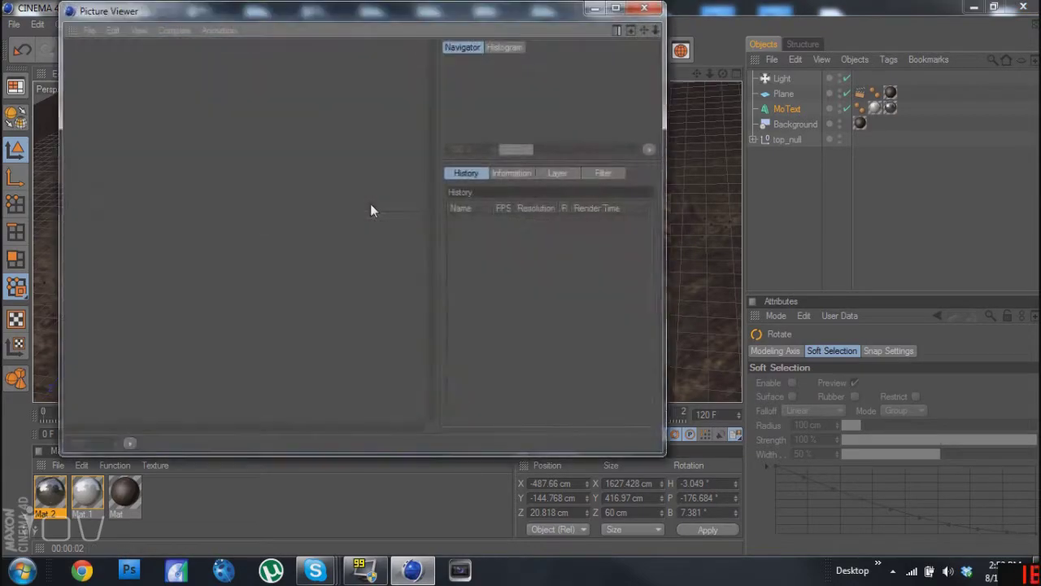